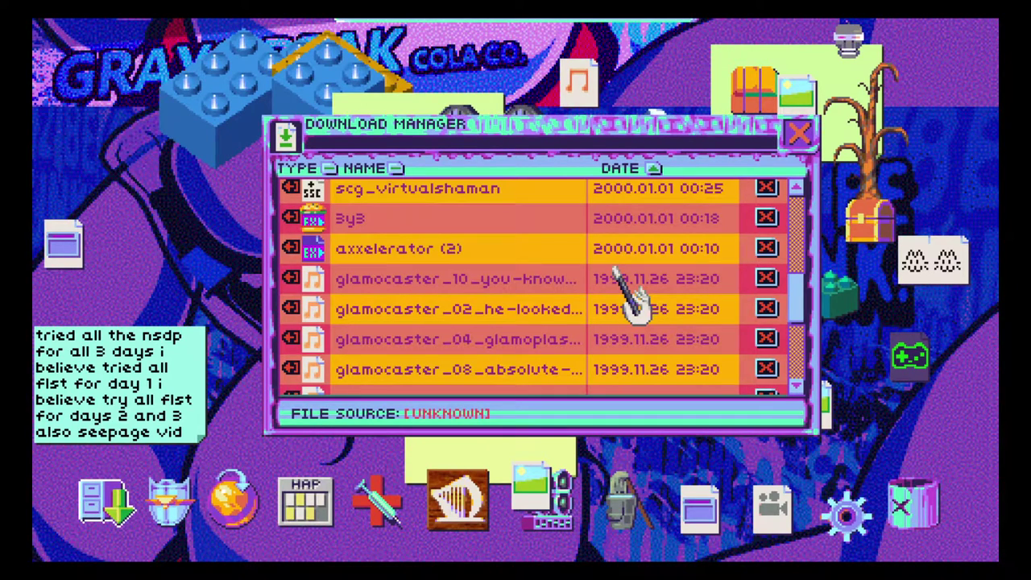
- Install axxelerator (2), then preview and delete glamocaster_10_you-know-you-know
{"action": "left_click", "coordinate": [701, 282]}
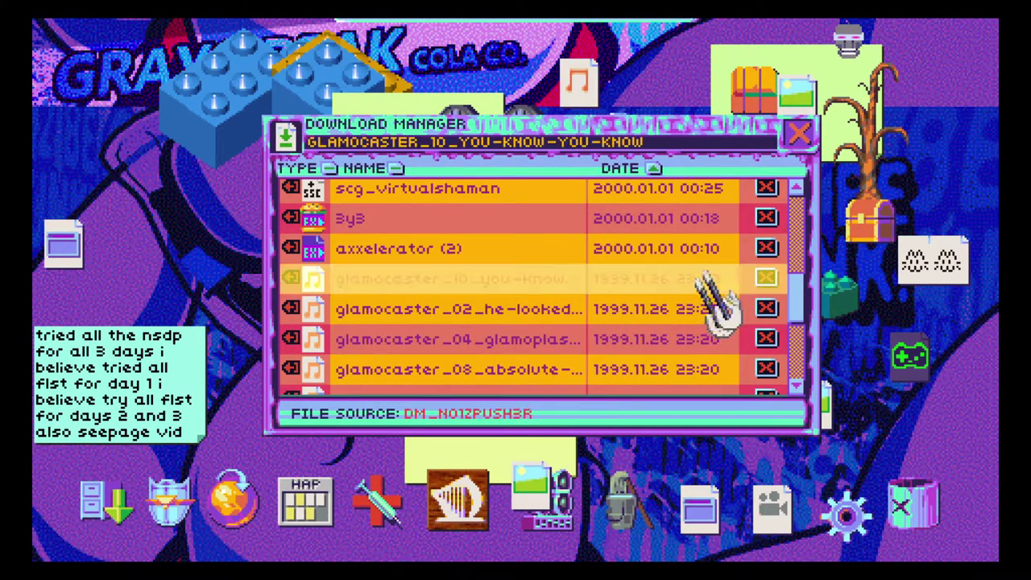
{"action": "double_click", "coordinate": [713, 248]}
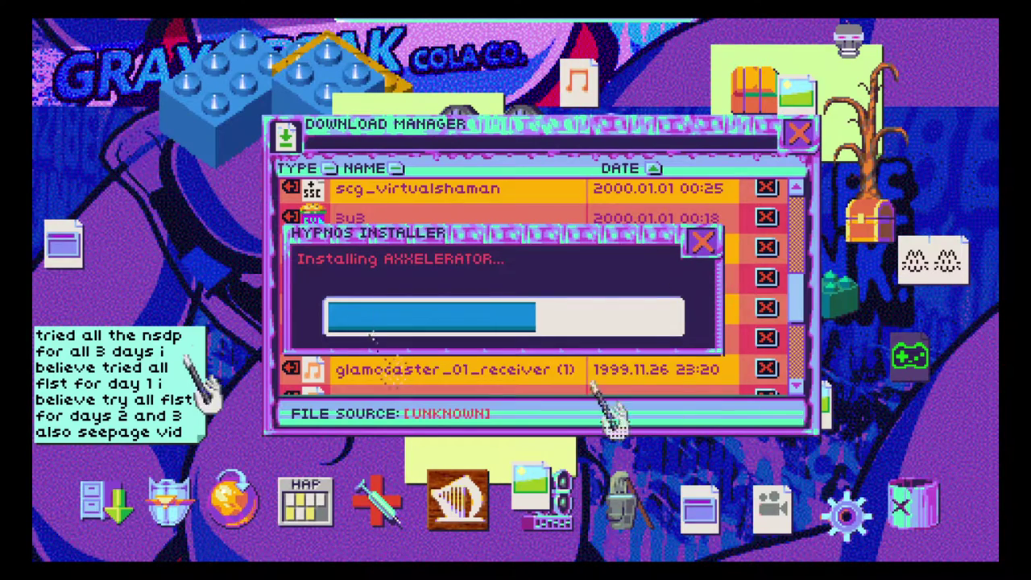
{"action": "double_click", "coordinate": [596, 278]}
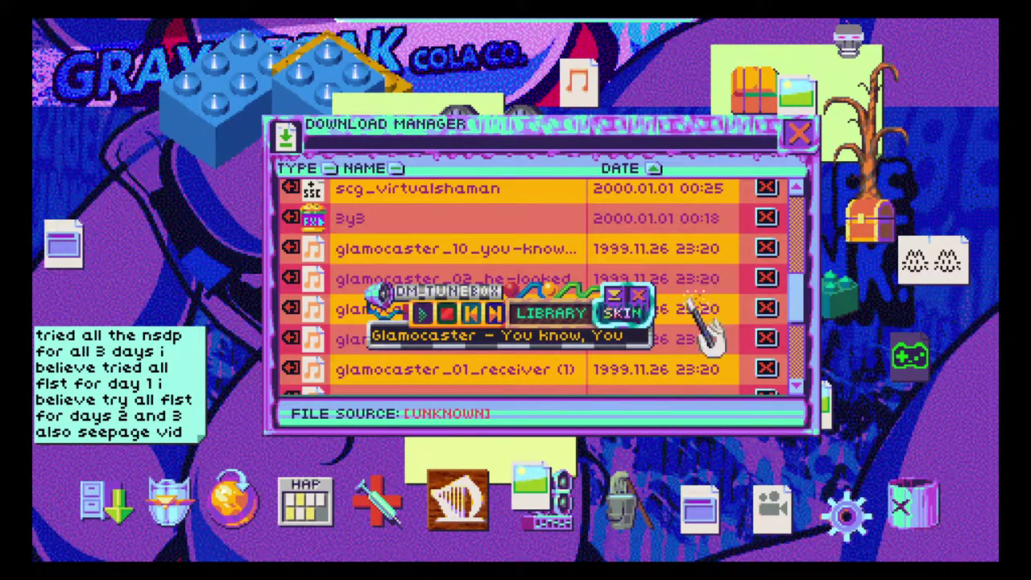
{"action": "left_click", "coordinate": [765, 248]}
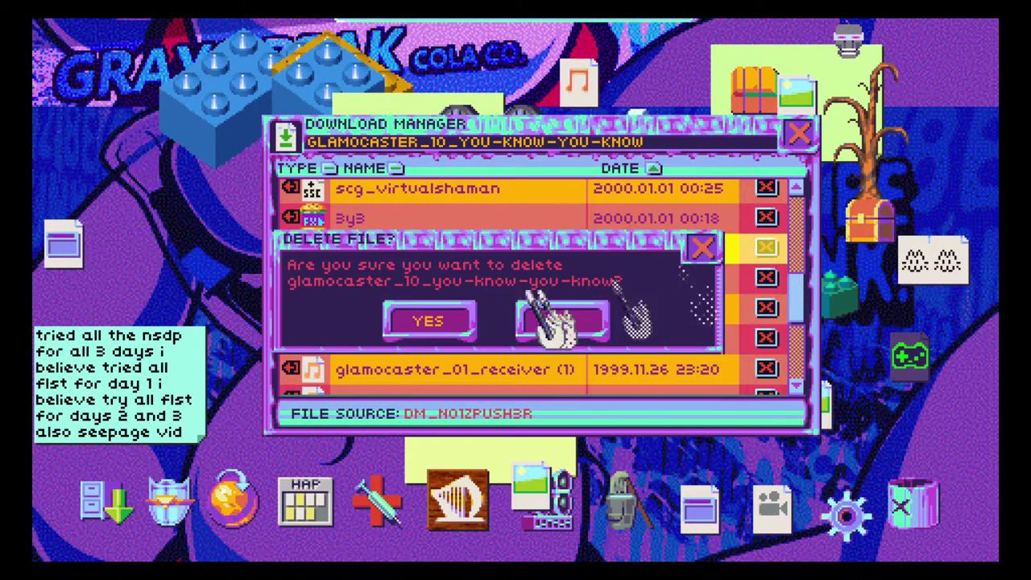
{"action": "left_click", "coordinate": [484, 316]}
- Preview and delete the He Looked Up, Glamoplaster and Absolute Glamocaster tracks
{"action": "double_click", "coordinate": [556, 250]}
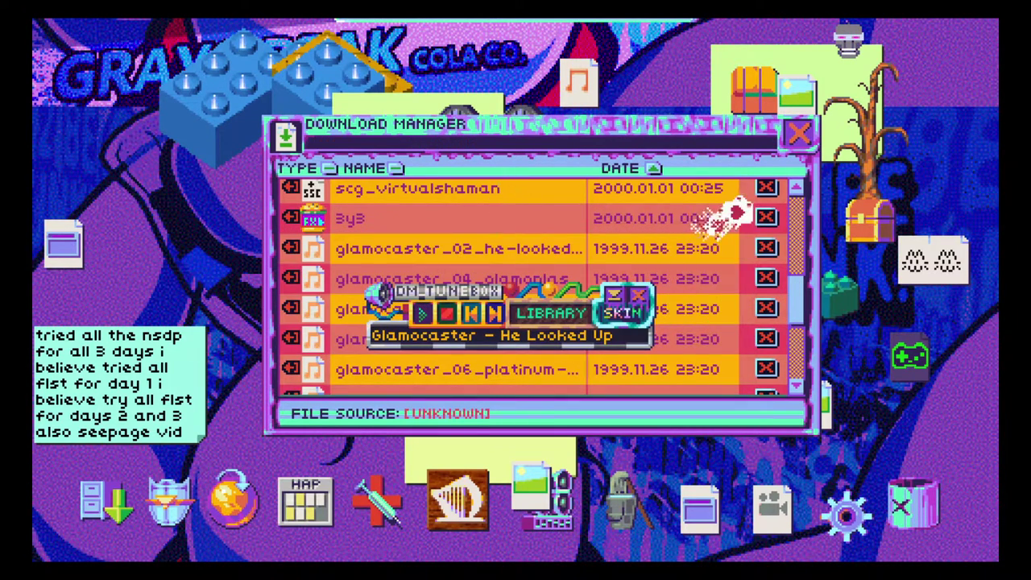
{"action": "left_click", "coordinate": [766, 248]}
{"action": "left_click", "coordinate": [427, 322]}
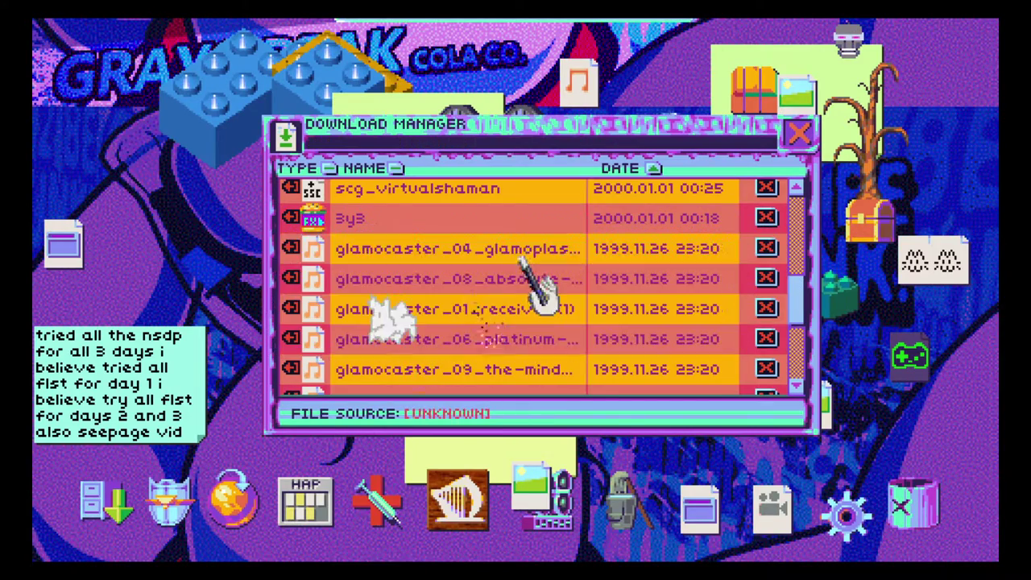
{"action": "double_click", "coordinate": [531, 249]}
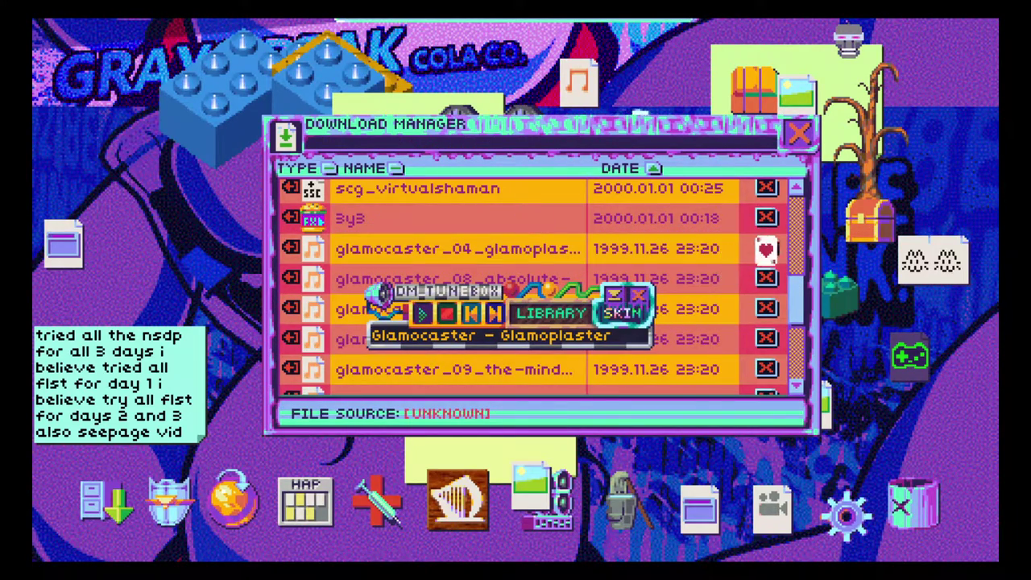
{"action": "left_click", "coordinate": [766, 248]}
{"action": "left_click", "coordinate": [427, 322]}
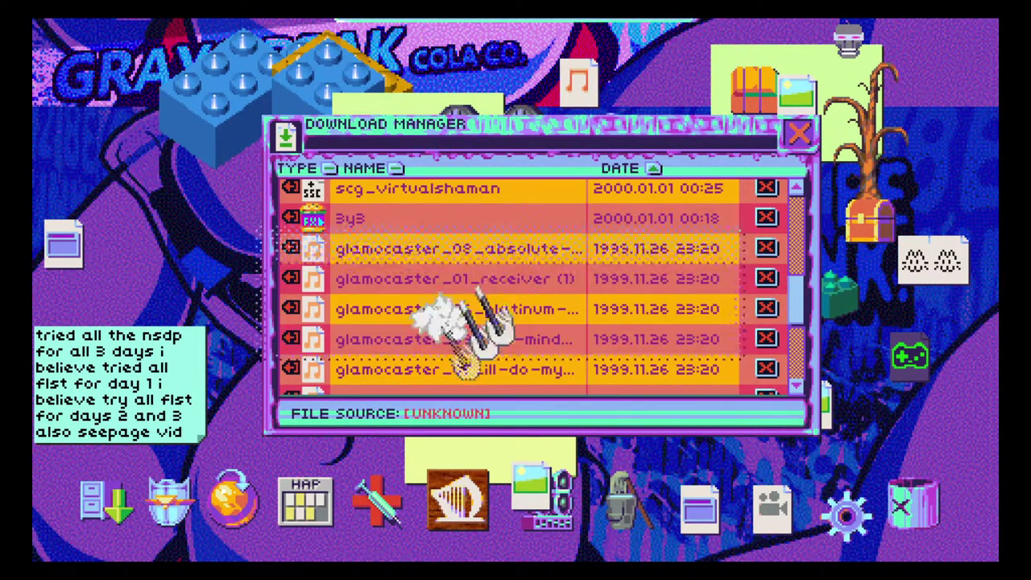
{"action": "double_click", "coordinate": [516, 249]}
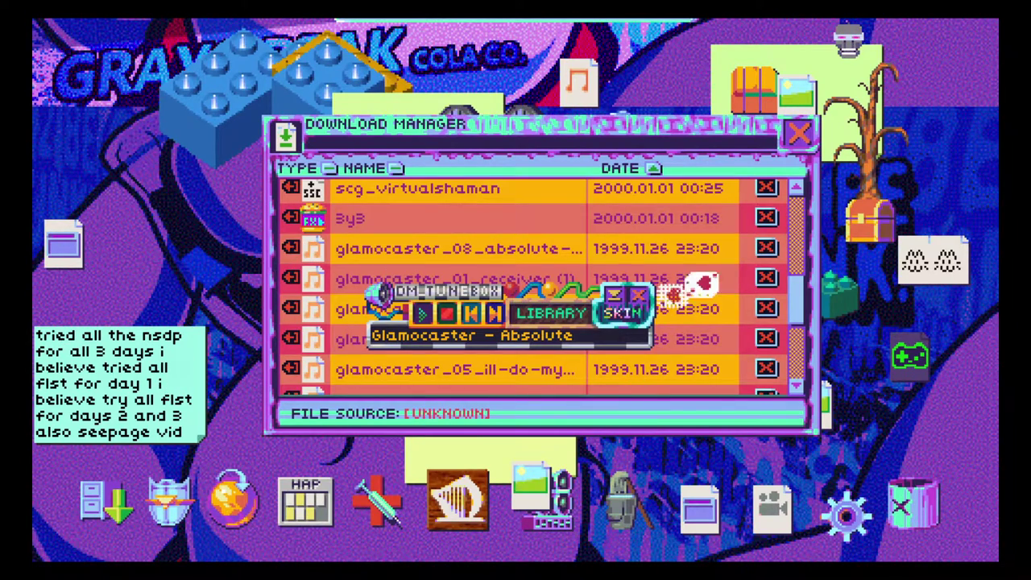
{"action": "left_click", "coordinate": [639, 298]}
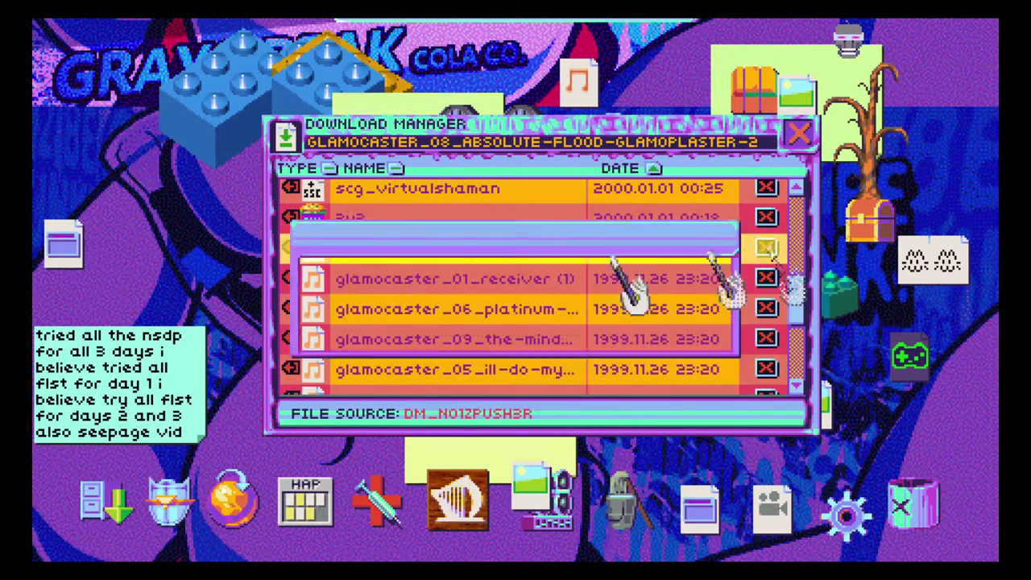
{"action": "left_click", "coordinate": [765, 248]}
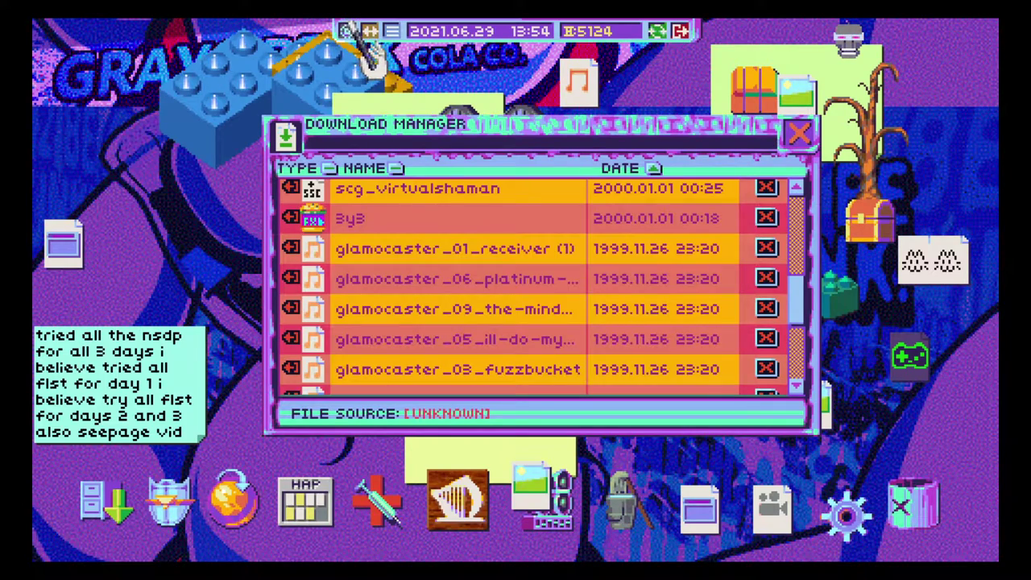
- Apply a different wallpaper from Display settings, then play the Receiver track
{"action": "left_click", "coordinate": [346, 32]}
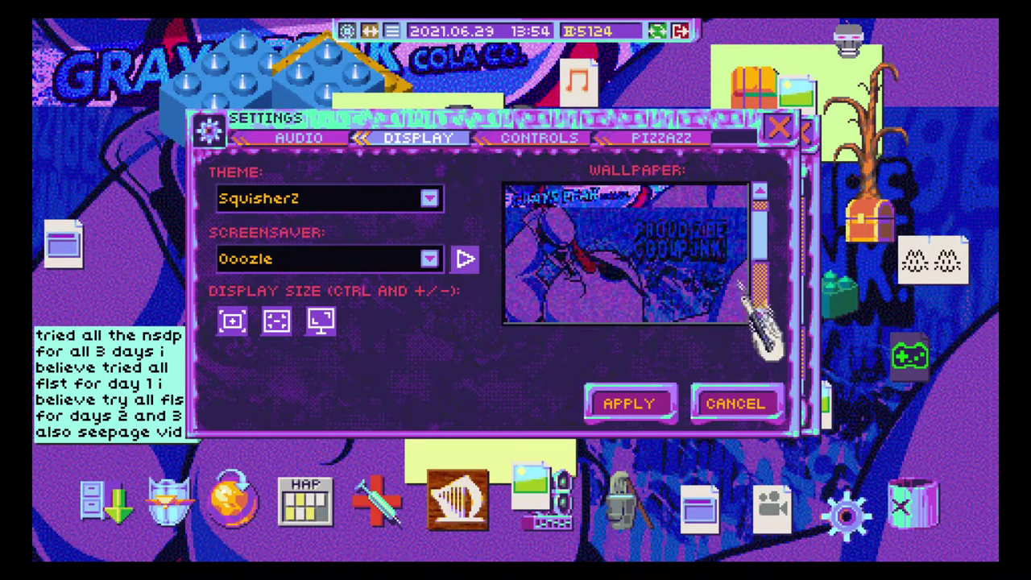
{"action": "left_click", "coordinate": [761, 314]}
{"action": "left_click", "coordinate": [629, 402]}
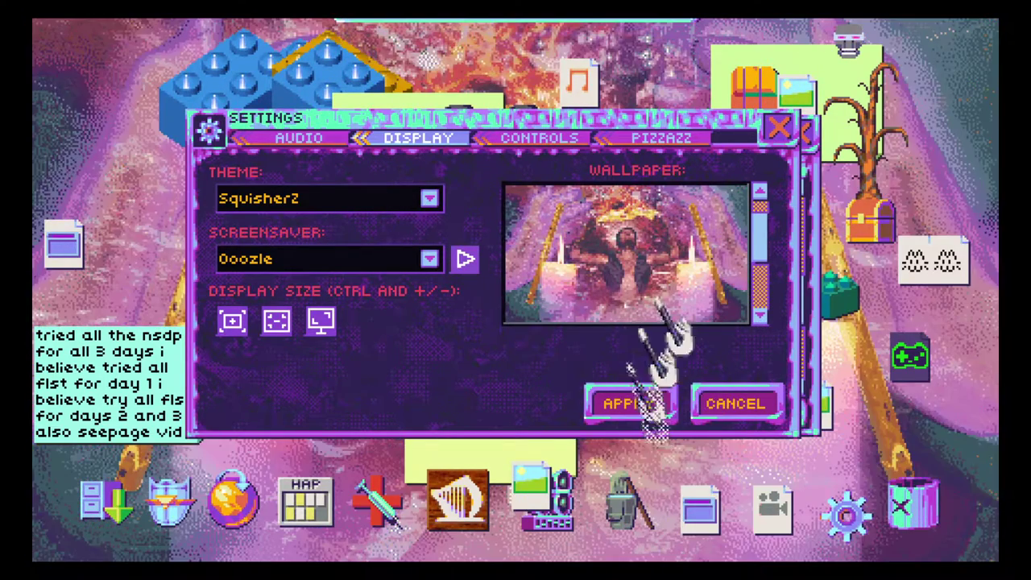
{"action": "left_click", "coordinate": [777, 128]}
{"action": "double_click", "coordinate": [496, 248]}
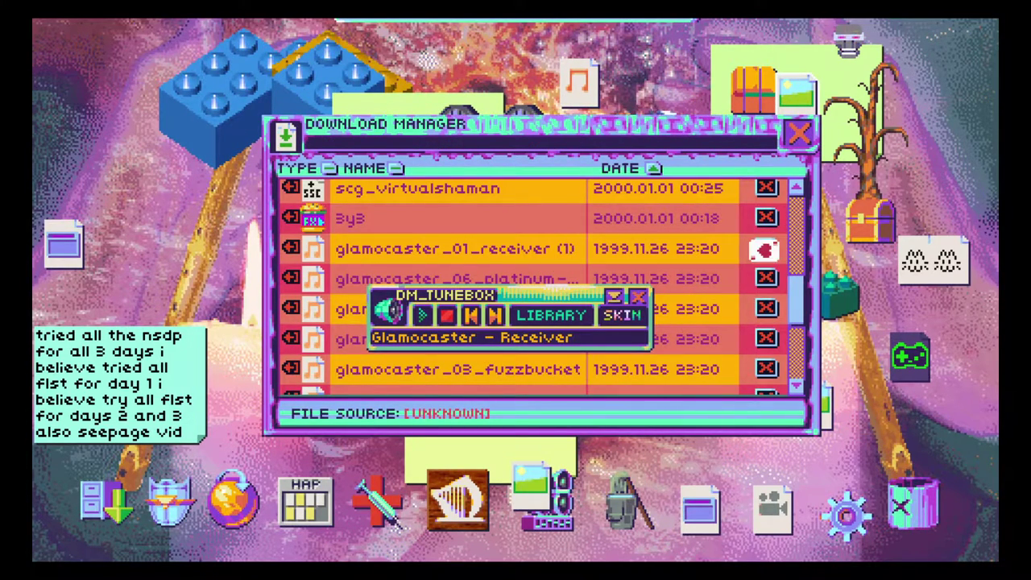
- Delete the Receiver track and preview Platinum Retriever
{"action": "left_click", "coordinate": [767, 249]}
{"action": "left_click", "coordinate": [425, 319]}
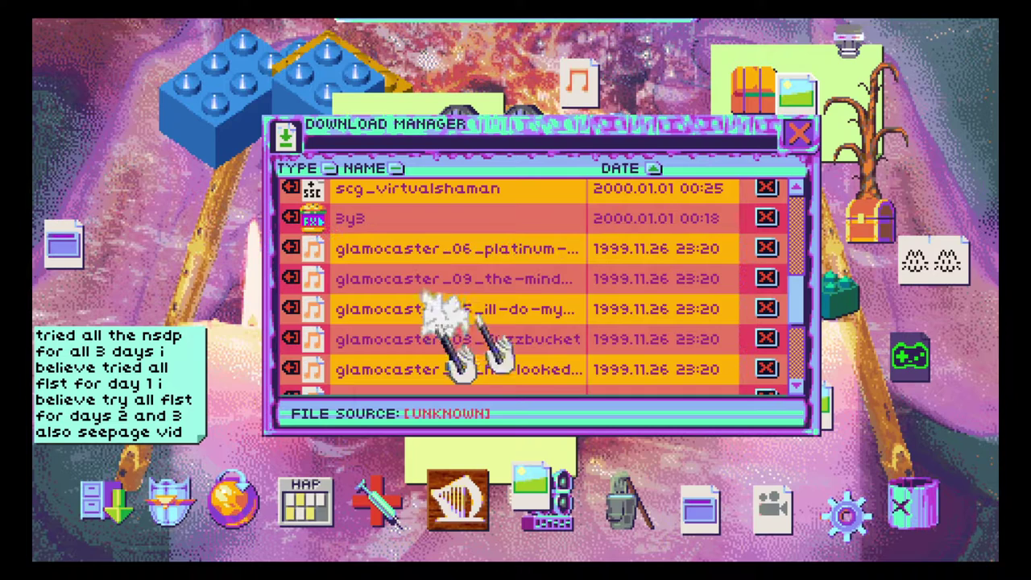
{"action": "double_click", "coordinate": [600, 266]}
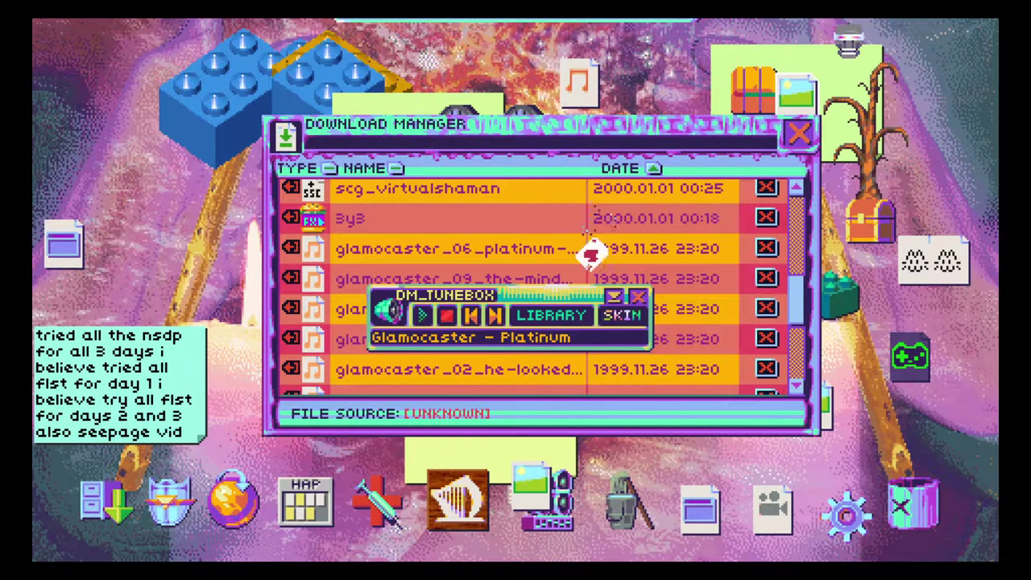
{"action": "left_click", "coordinate": [639, 298]}
{"action": "left_click_drag", "start_coordinate": [467, 250], "coordinate": [483, 370]}
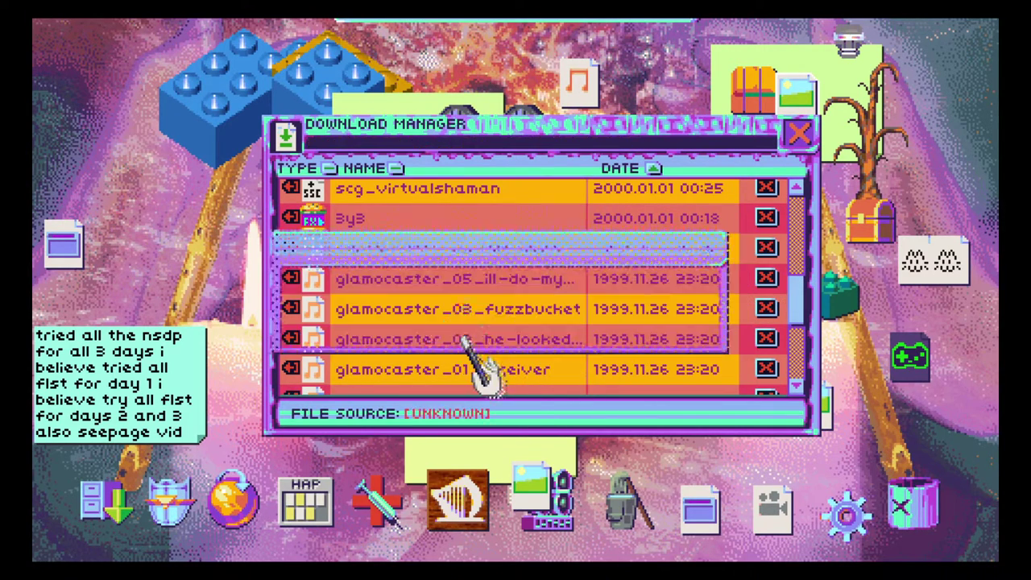
- Preview and delete The Mind You Make (glamocaster_09) and I'll Do My Best (glamocaster_05)
{"action": "double_click", "coordinate": [556, 248]}
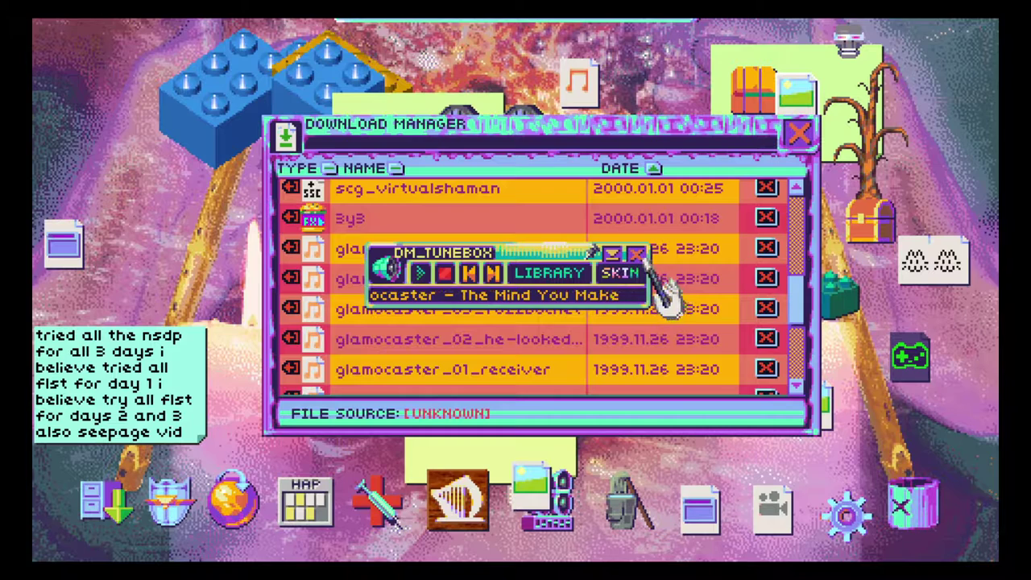
{"action": "left_click", "coordinate": [636, 255]}
{"action": "left_click", "coordinate": [766, 248]}
{"action": "left_click", "coordinate": [427, 322]}
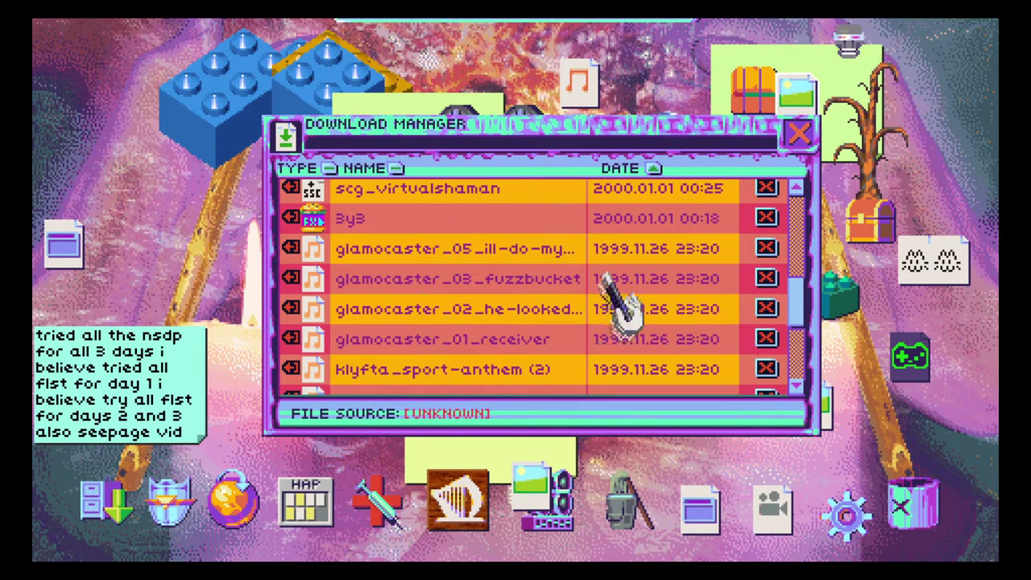
{"action": "double_click", "coordinate": [620, 248]}
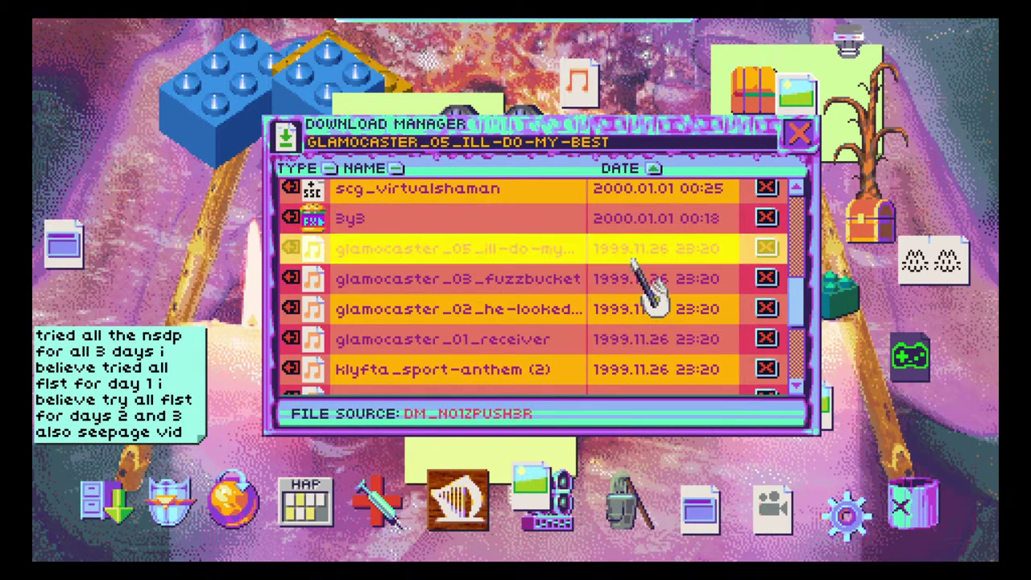
{"action": "left_click", "coordinate": [765, 249]}
{"action": "left_click", "coordinate": [427, 323]}
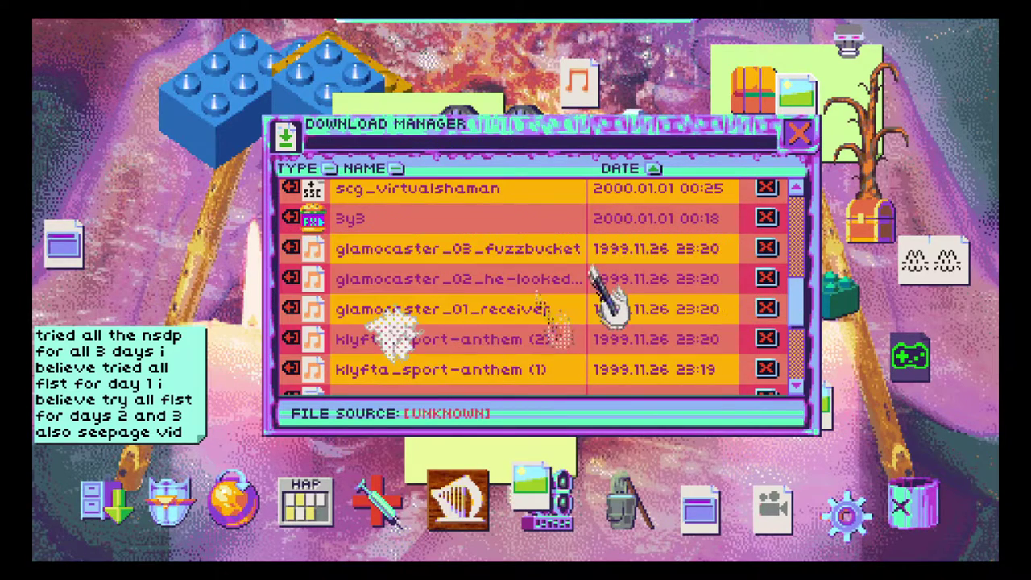
- Preview Fuzzbucket and request deleting glamocaster_03_fuzzbucket
{"action": "double_click", "coordinate": [596, 248]}
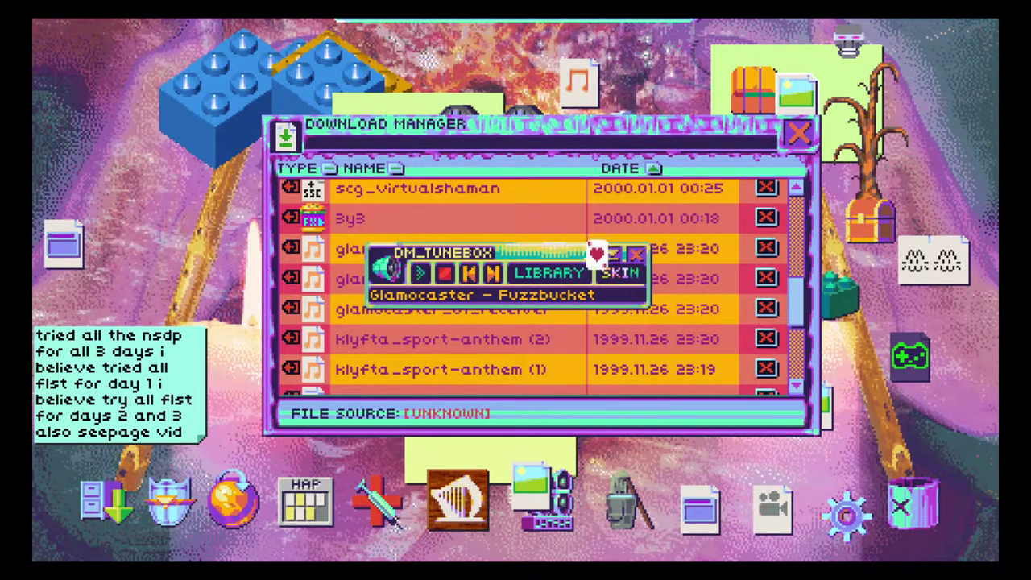
{"action": "left_click", "coordinate": [637, 255]}
{"action": "left_click", "coordinate": [766, 248]}
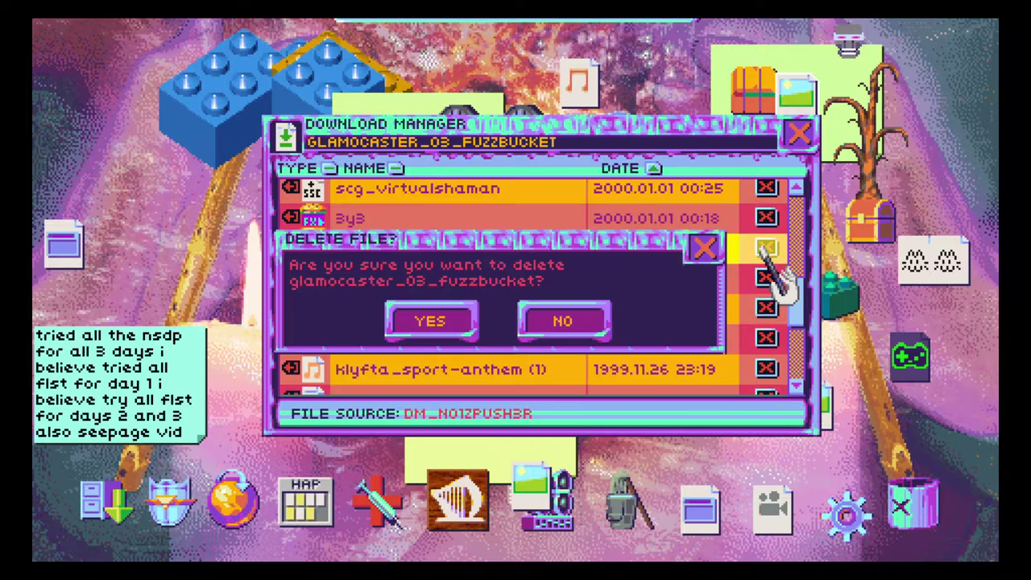
- Confirm deleting Fuzzbucket and dismiss the Recycle Bin is full warning
{"action": "left_click", "coordinate": [464, 327]}
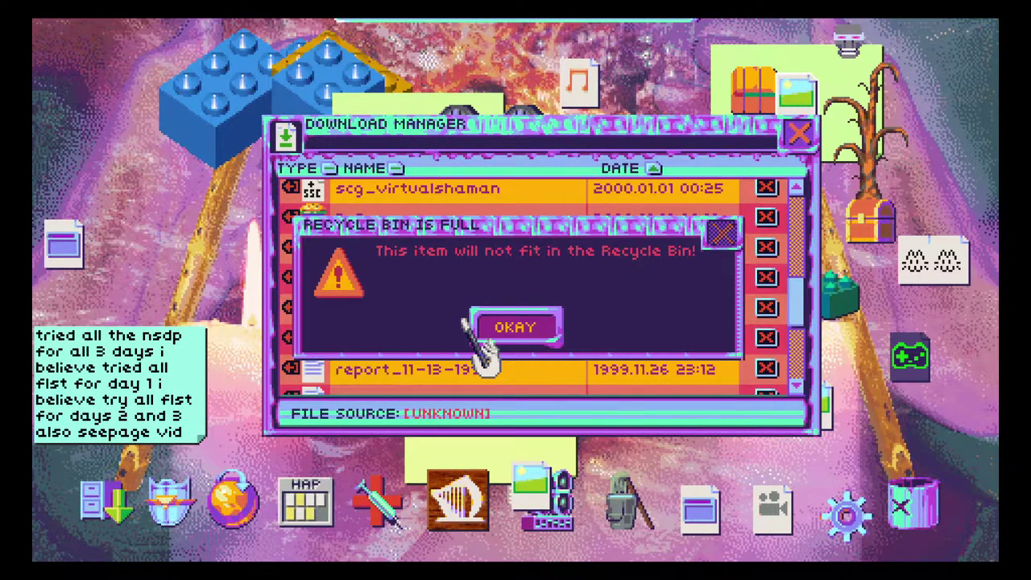
{"action": "left_click", "coordinate": [515, 328]}
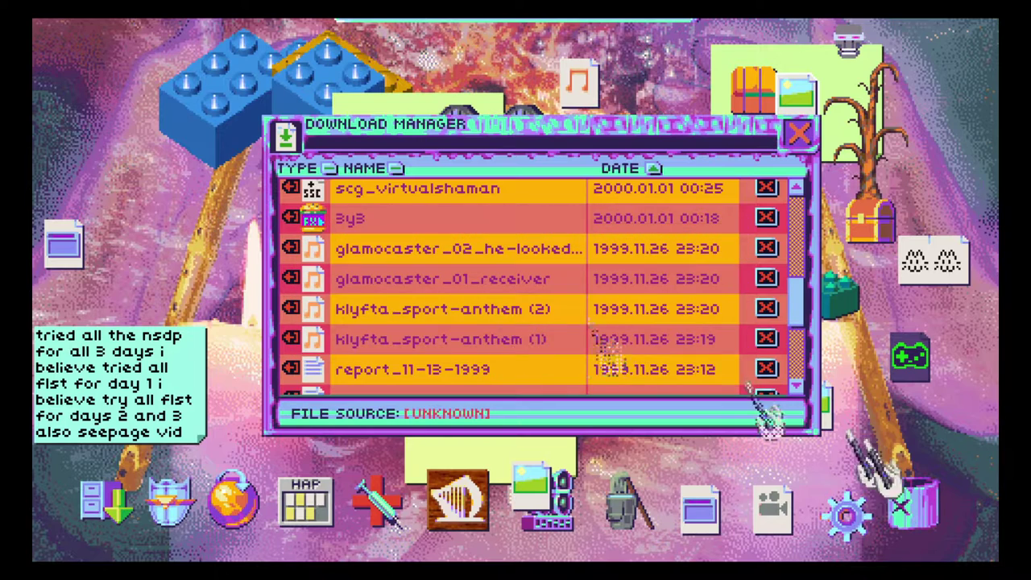
{"action": "left_click", "coordinate": [915, 504]}
{"action": "left_click", "coordinate": [418, 294]}
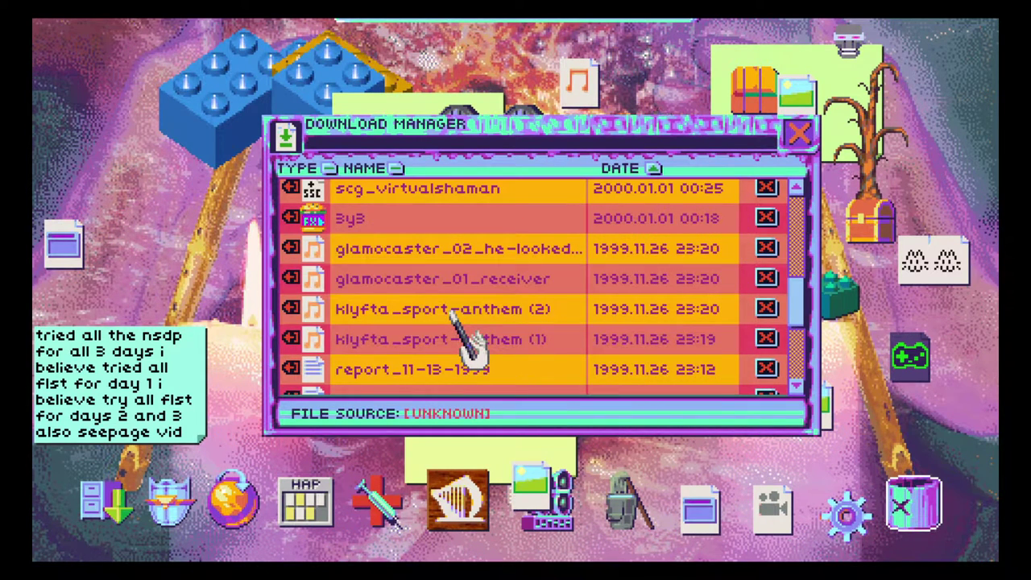
- Play He Looked Up, then delete glamocaster_02 and glamocaster_01_receiver
{"action": "double_click", "coordinate": [459, 248]}
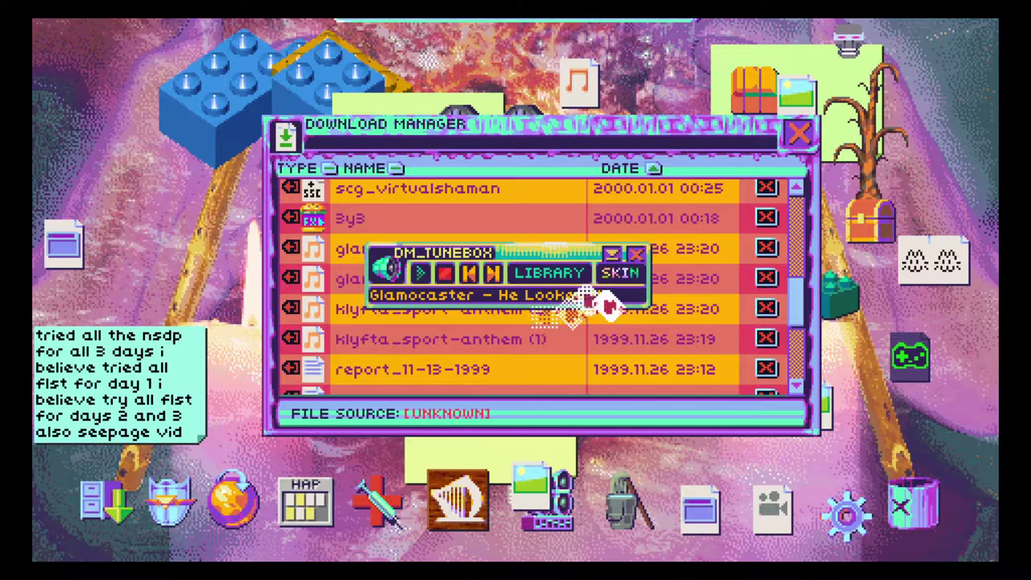
{"action": "left_click", "coordinate": [766, 249]}
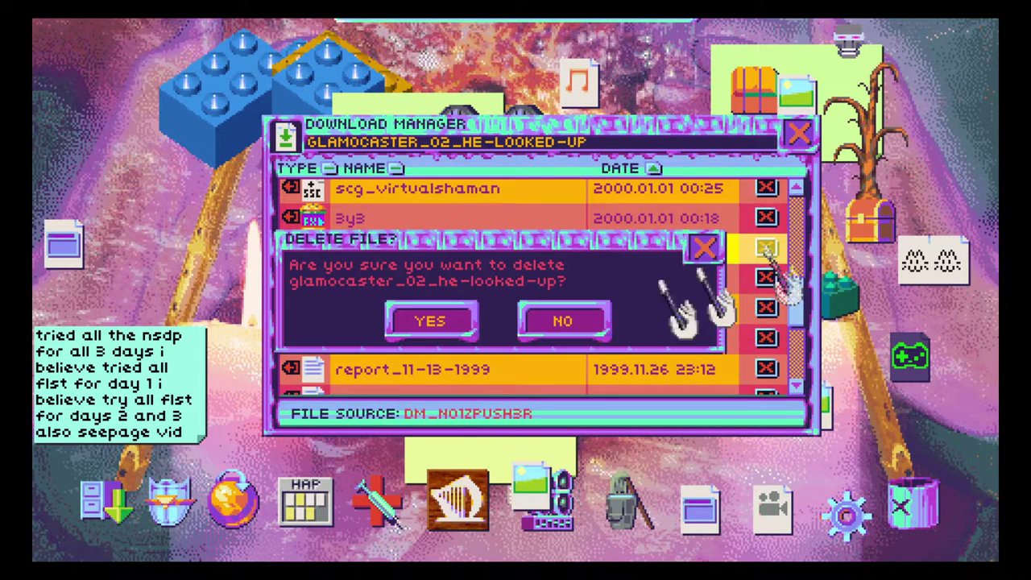
{"action": "left_click", "coordinate": [425, 322]}
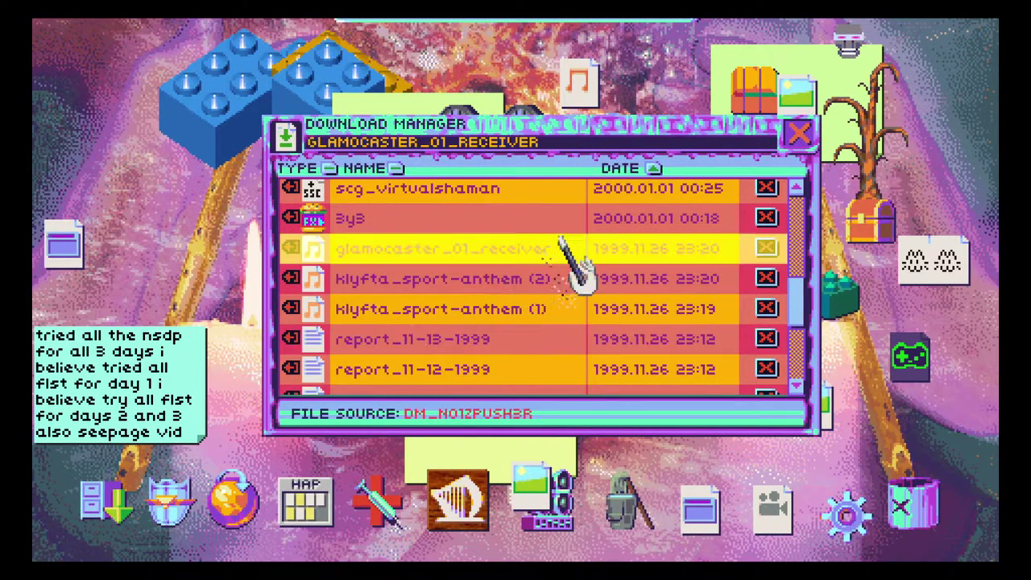
{"action": "left_click", "coordinate": [766, 248]}
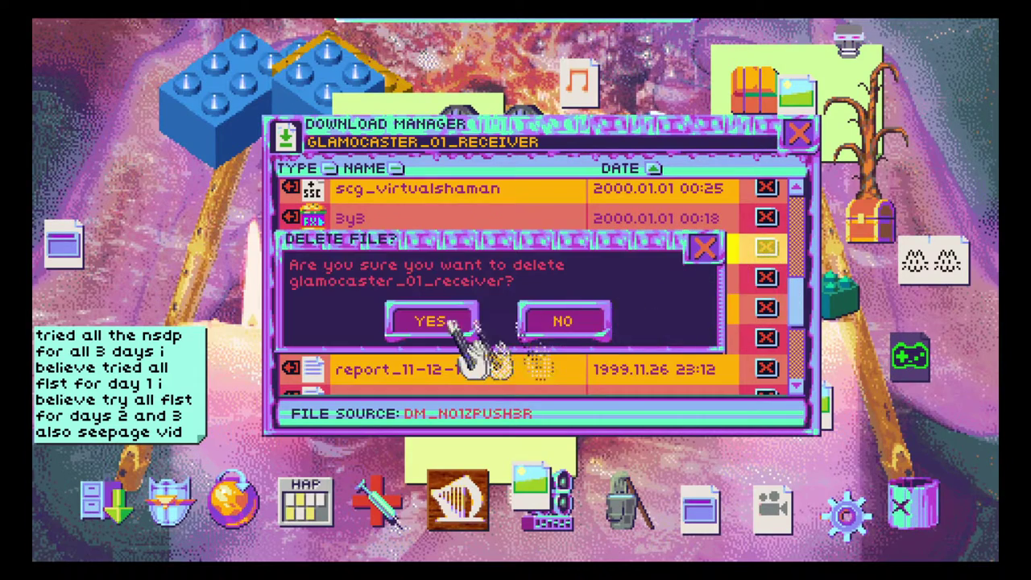
{"action": "left_click", "coordinate": [435, 322]}
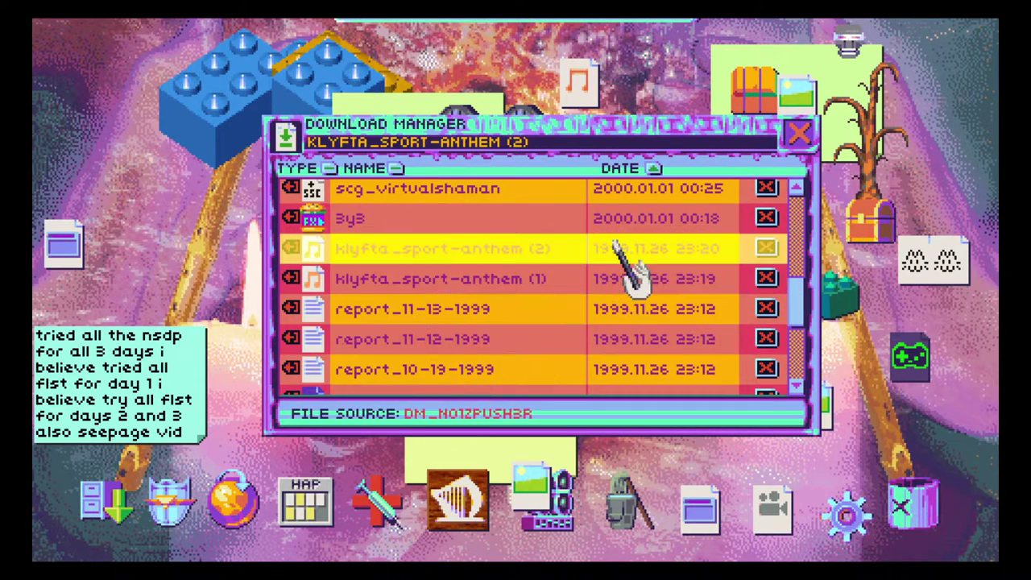
- Delete the duplicate Klyfta Sport Anthem, play the remaining copy, then delete it
{"action": "left_click", "coordinate": [766, 248]}
{"action": "left_click", "coordinate": [426, 322]}
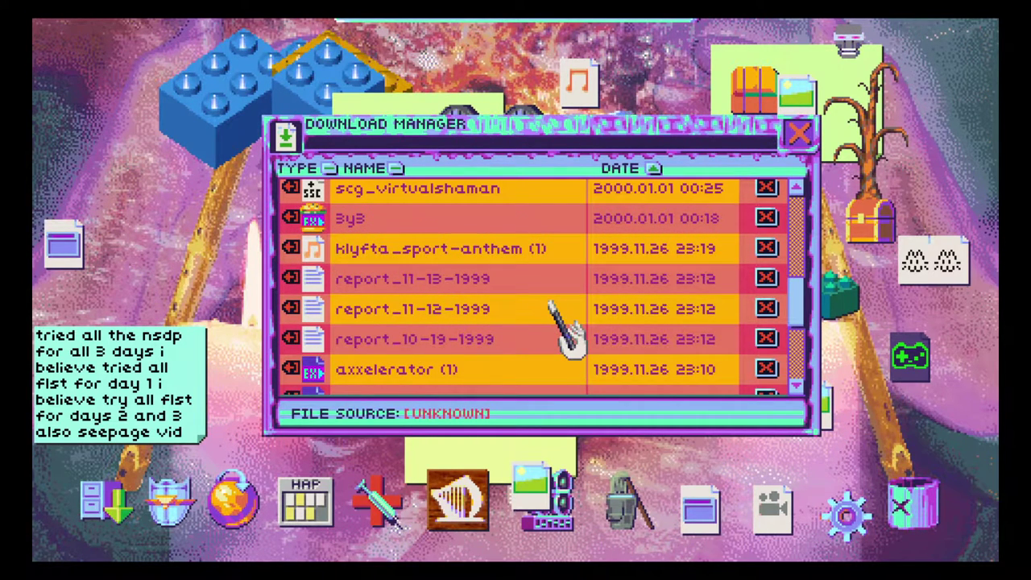
{"action": "double_click", "coordinate": [636, 254]}
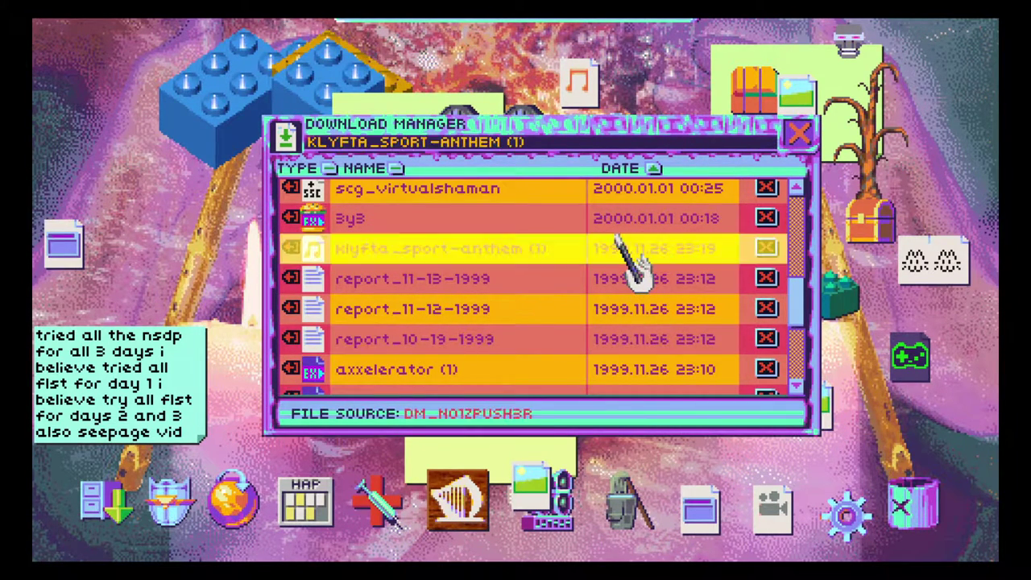
{"action": "left_click", "coordinate": [767, 248]}
{"action": "left_click", "coordinate": [426, 322]}
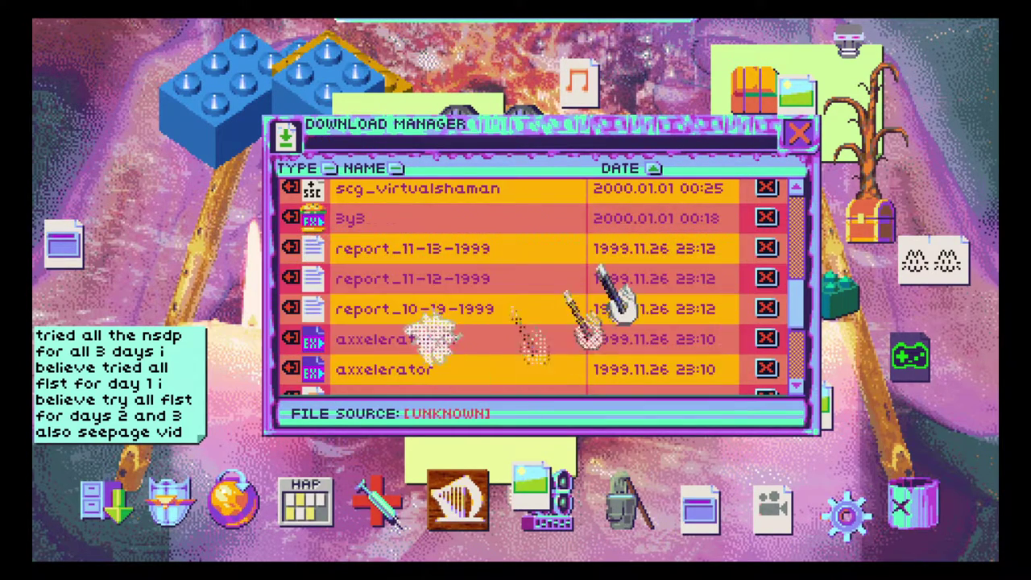
{"action": "left_click", "coordinate": [620, 250]}
{"action": "double_click", "coordinate": [620, 250]}
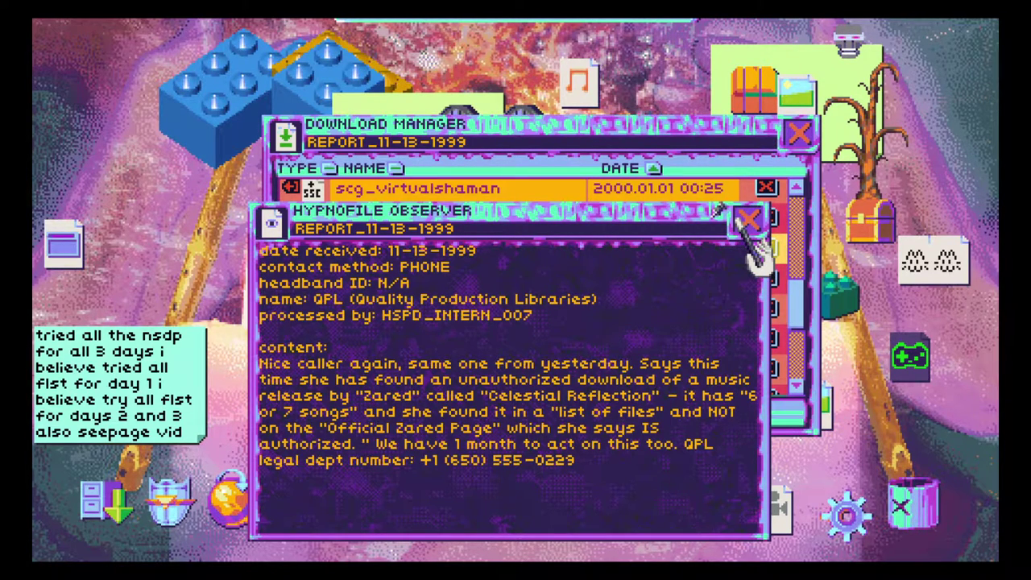
{"action": "left_click", "coordinate": [749, 219]}
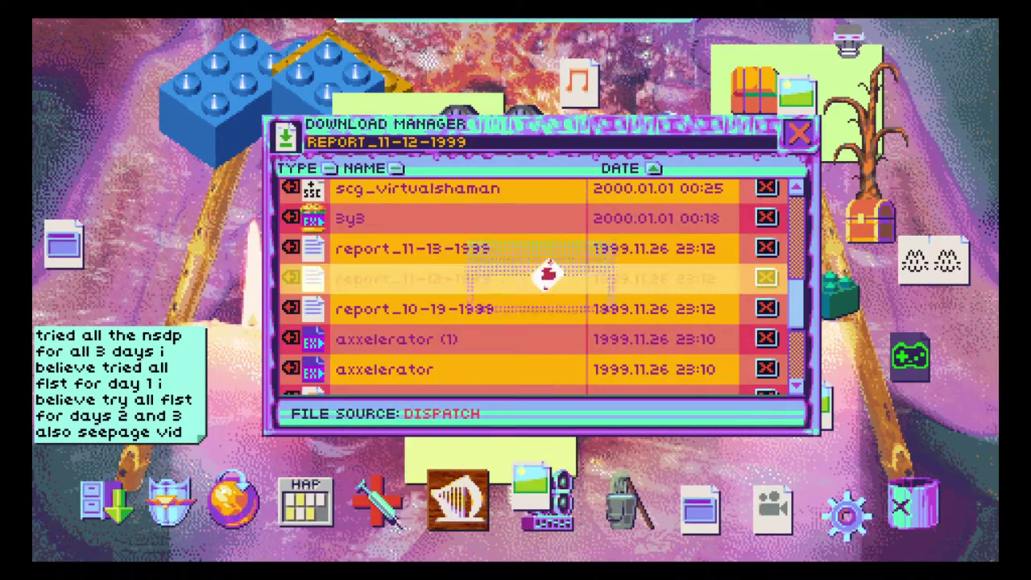
{"action": "double_click", "coordinate": [628, 250]}
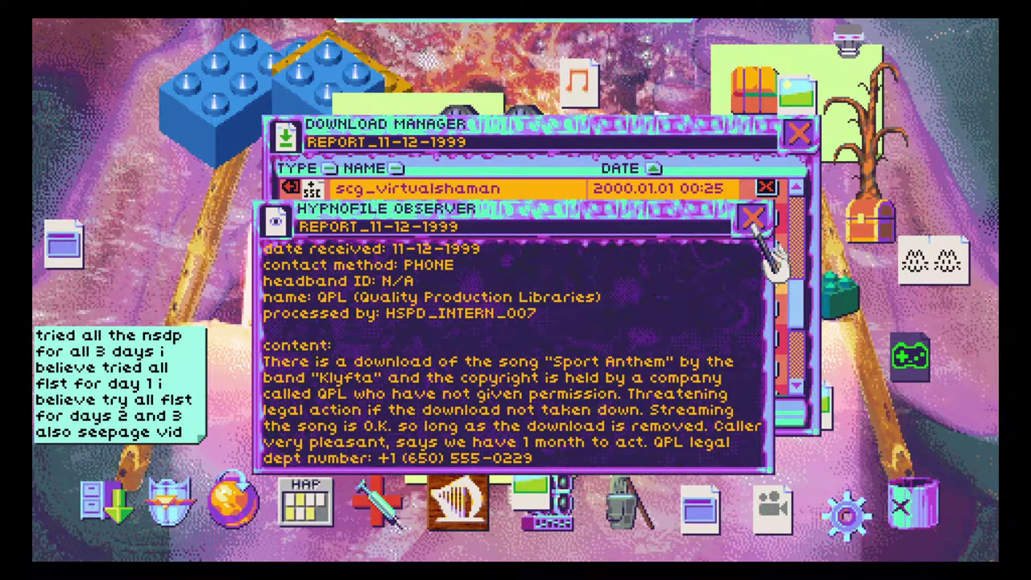
{"action": "left_click", "coordinate": [754, 220]}
{"action": "double_click", "coordinate": [580, 304]}
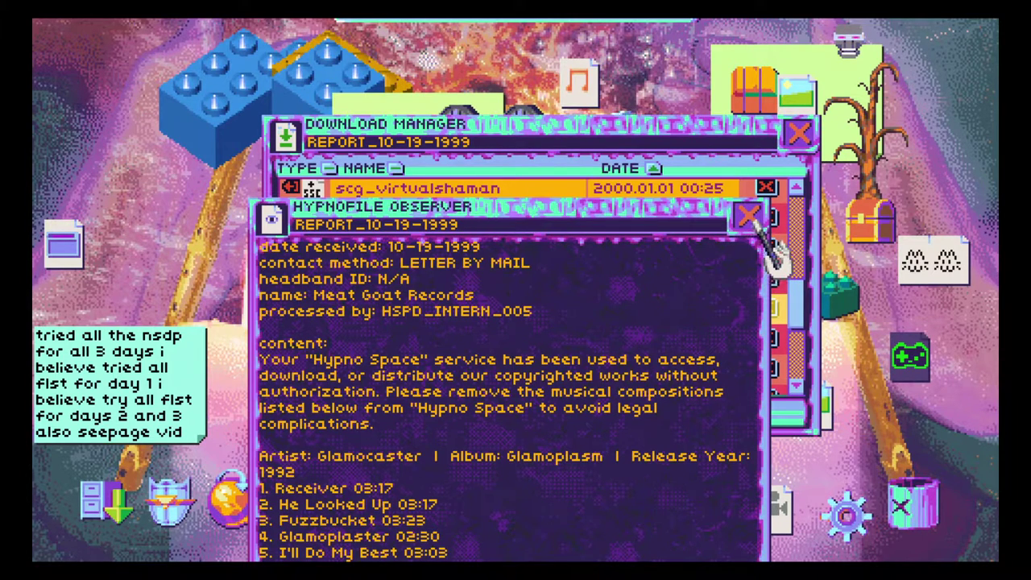
{"action": "left_click", "coordinate": [749, 218]}
{"action": "scroll", "coordinate": [676, 298], "scroll_direction": "down", "scroll_amount": 1}
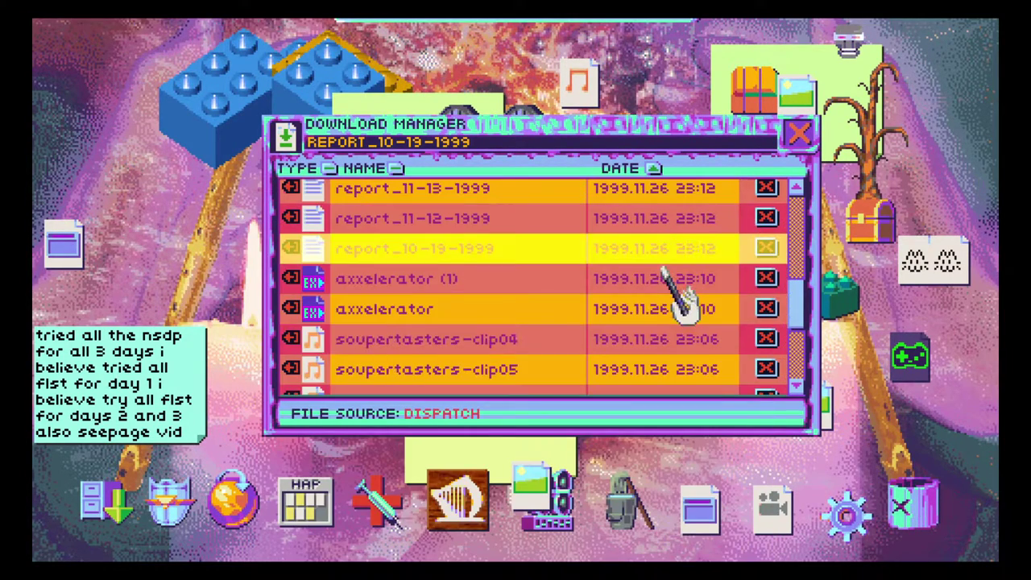
- Delete both axxelerator downloads, including axxelerator (1)
{"action": "left_click", "coordinate": [765, 278]}
{"action": "left_click", "coordinate": [431, 312]}
{"action": "left_click", "coordinate": [765, 278]}
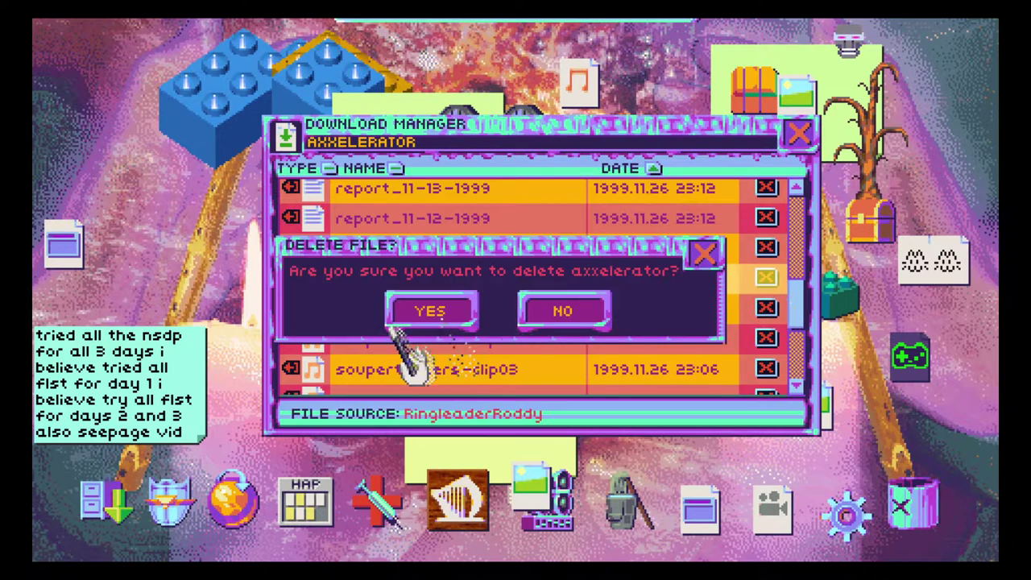
{"action": "left_click", "coordinate": [431, 312]}
{"action": "scroll", "coordinate": [594, 310], "scroll_direction": "down", "scroll_amount": 1}
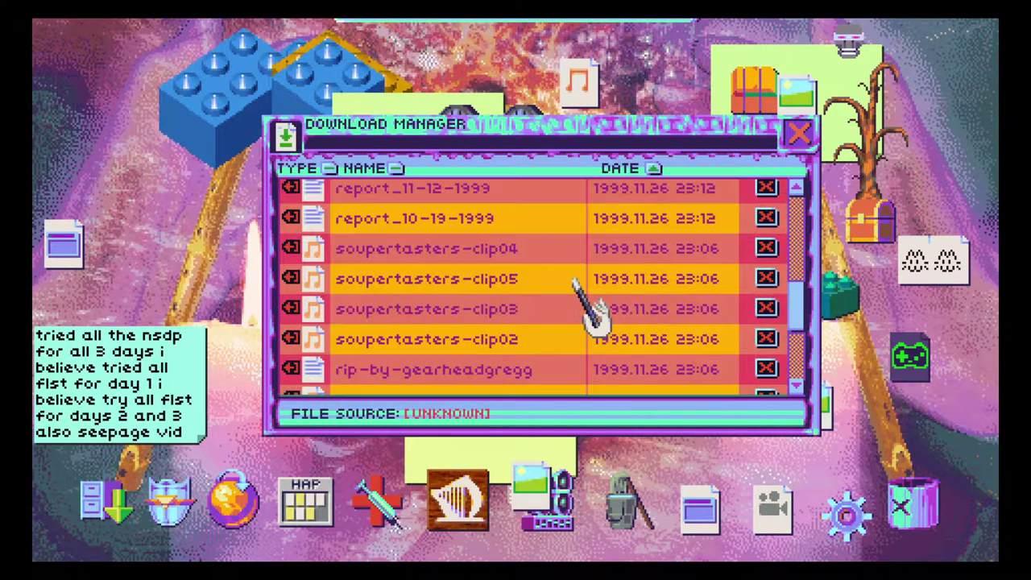
- Play and delete soupertasters-clip04, then drop a music clip onto the desktop
{"action": "left_click", "coordinate": [586, 250]}
{"action": "left_click", "coordinate": [586, 251]}
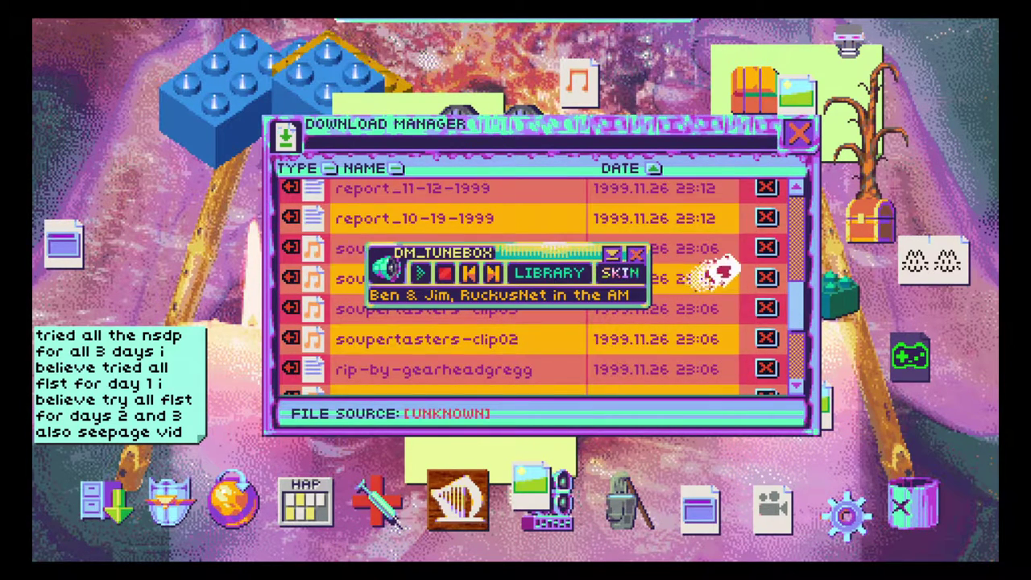
{"action": "left_click", "coordinate": [767, 248]}
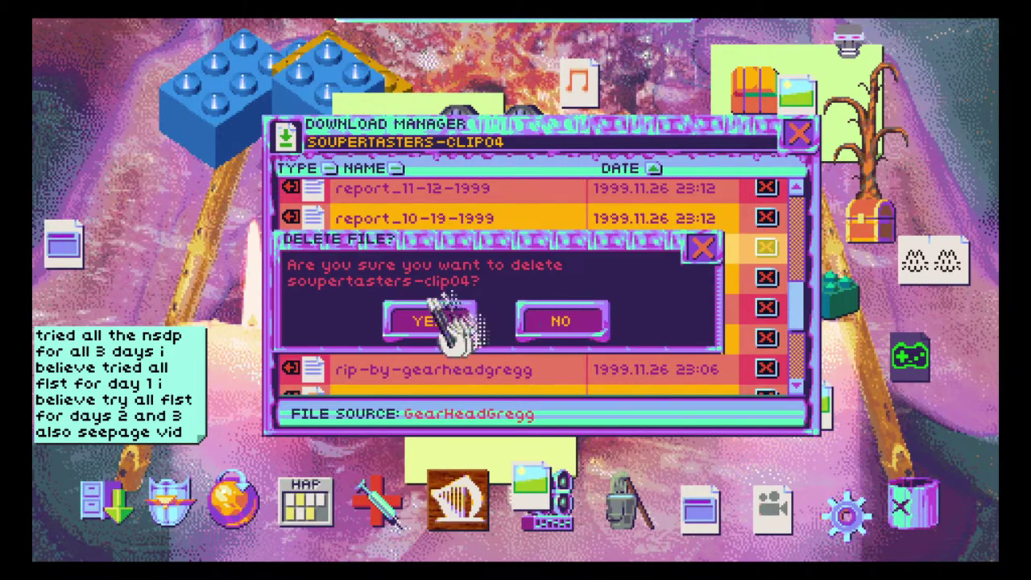
{"action": "left_click", "coordinate": [428, 322]}
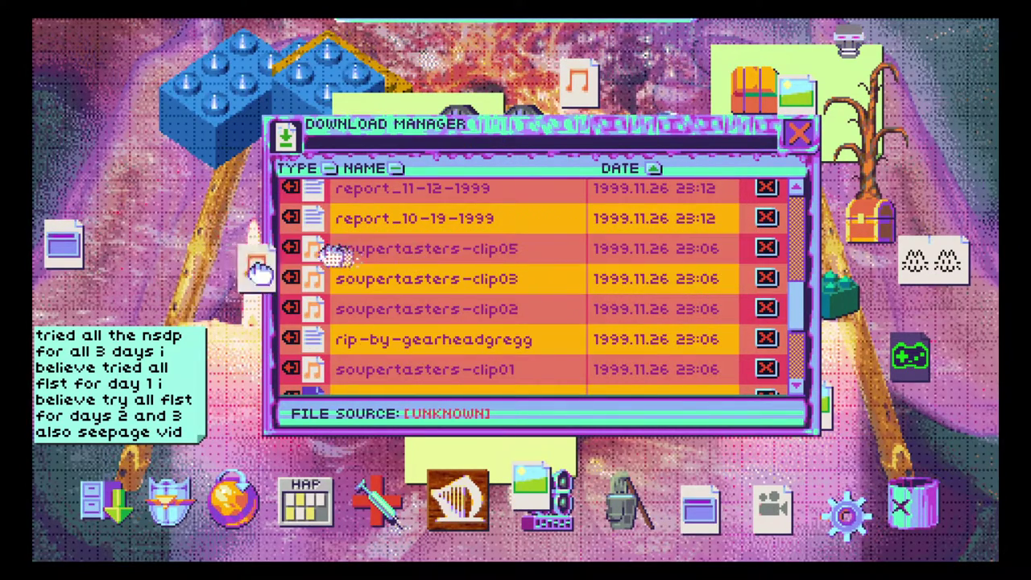
{"action": "left_click_drag", "start_coordinate": [100, 515], "coordinate": [919, 459]}
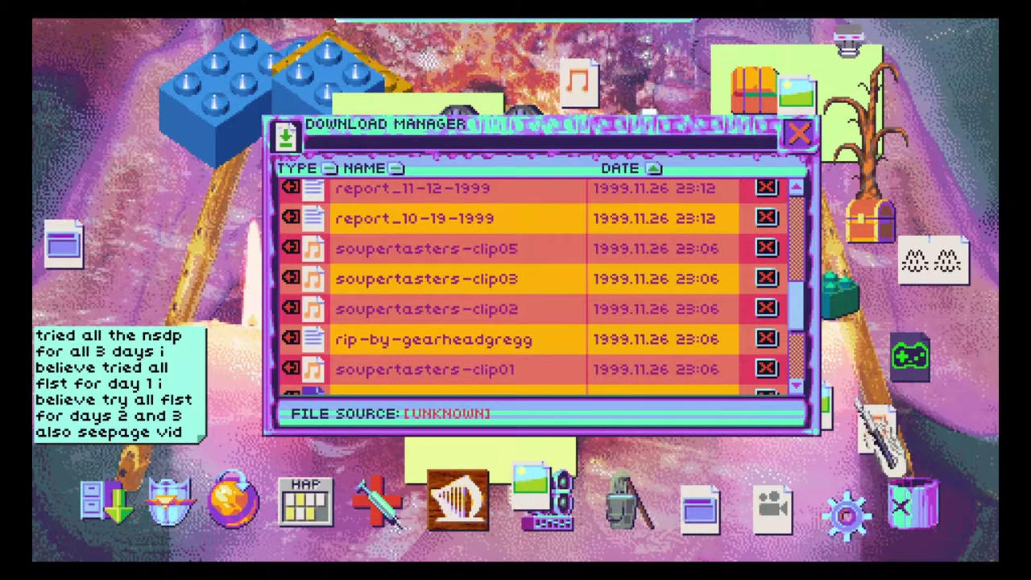
- Delete soupertasters-clip05, clip03 and another Soupertasters clip
{"action": "double_click", "coordinate": [709, 248]}
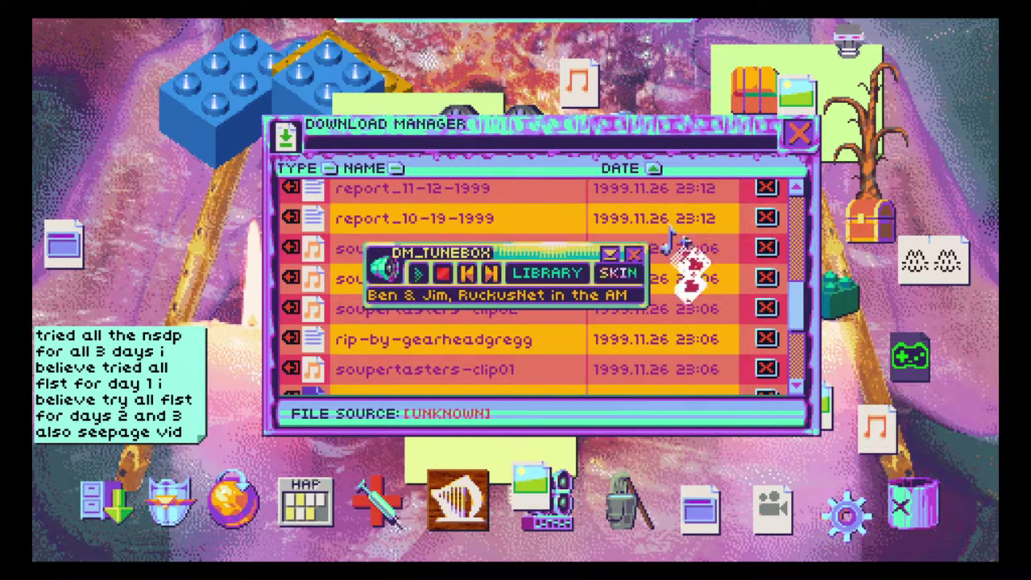
{"action": "left_click", "coordinate": [767, 249]}
{"action": "left_click", "coordinate": [427, 322]}
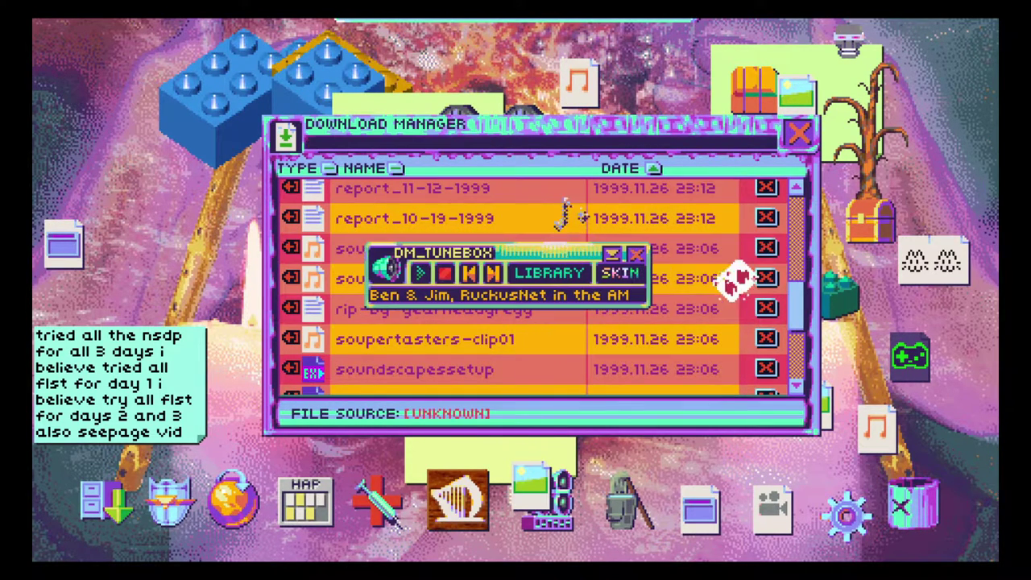
{"action": "left_click", "coordinate": [767, 248]}
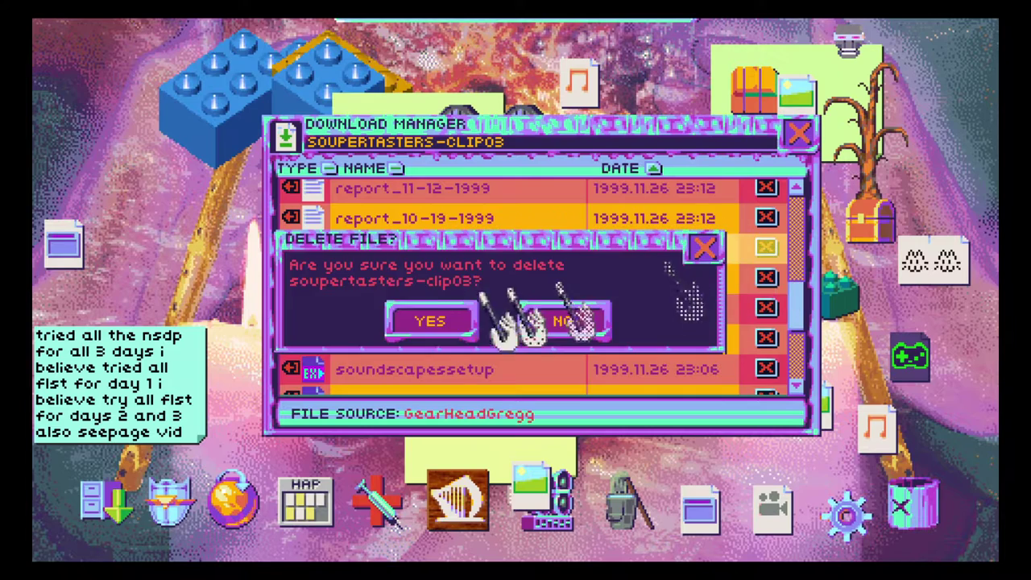
{"action": "left_click", "coordinate": [427, 322]}
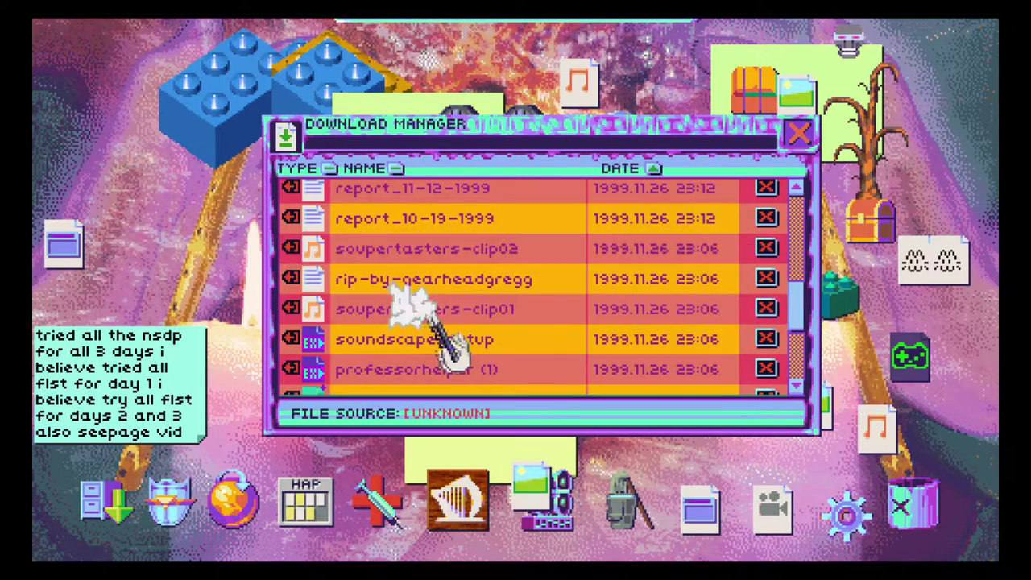
{"action": "left_click", "coordinate": [767, 248]}
{"action": "left_click", "coordinate": [427, 322]}
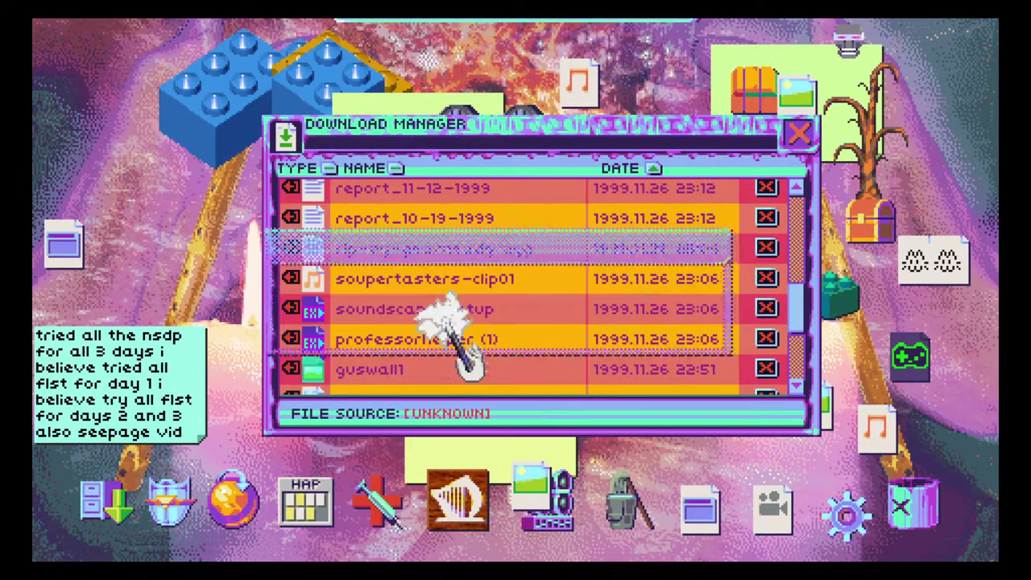
- Read the rip-by-gearheadgregg description, then play and delete soupertasters-clip01
{"action": "double_click", "coordinate": [516, 274]}
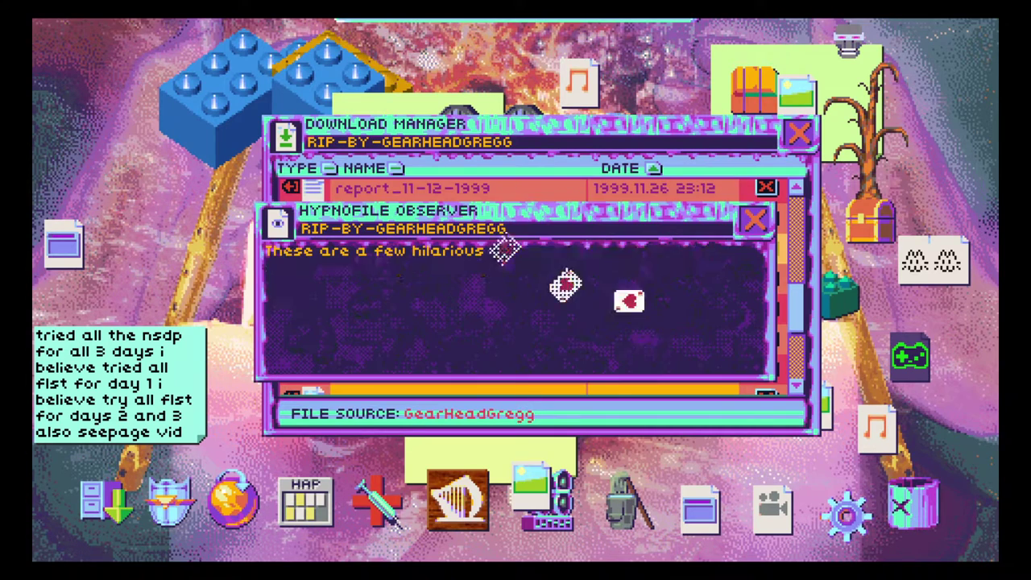
{"action": "left_click", "coordinate": [756, 219]}
{"action": "double_click", "coordinate": [620, 278]}
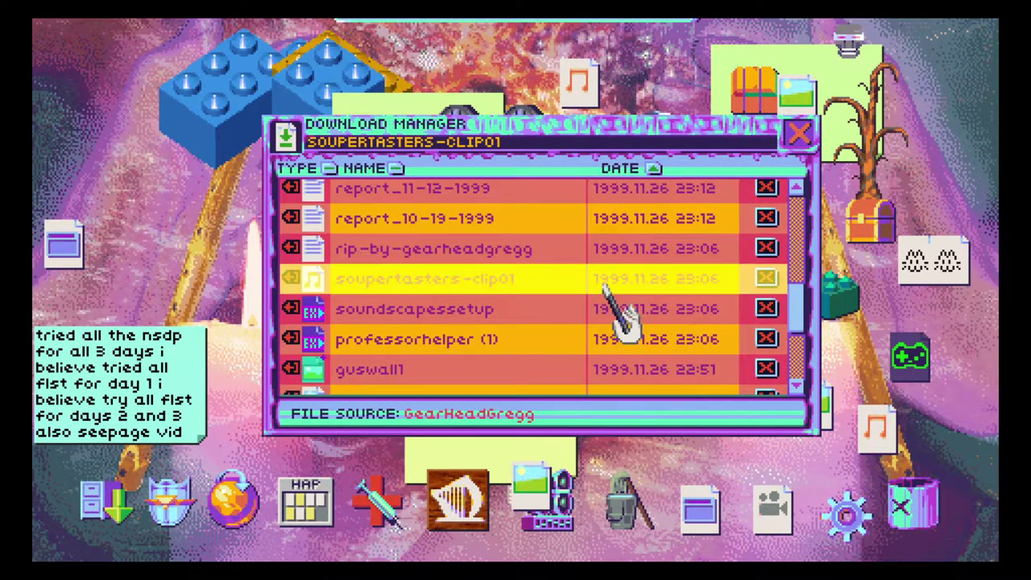
{"action": "left_click", "coordinate": [767, 278]}
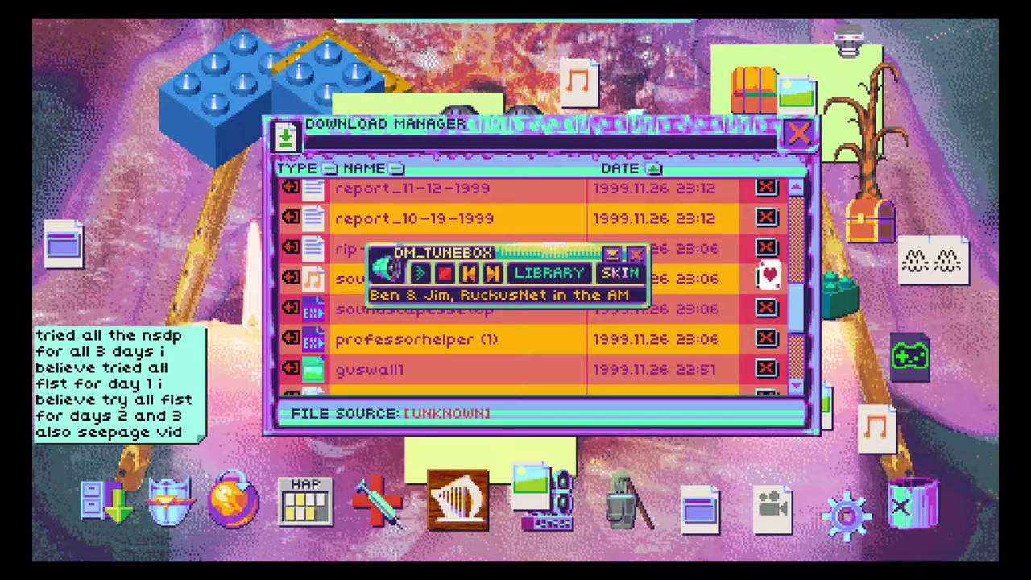
{"action": "left_click", "coordinate": [767, 278]}
{"action": "left_click", "coordinate": [443, 322]}
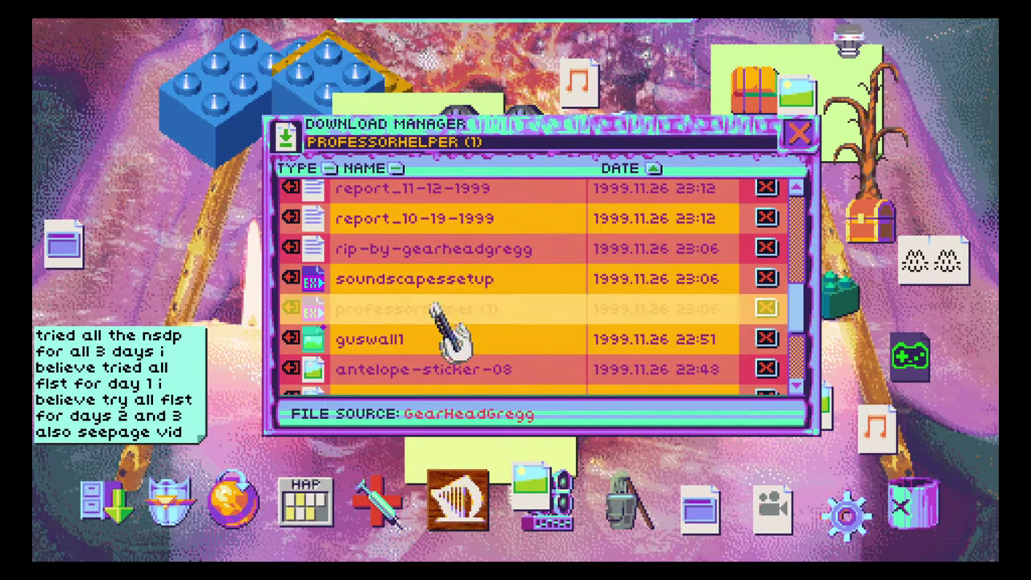
- Delete soundscapessetup and professorhelper (1), dismiss the bin warnings, and install guswall1
{"action": "left_click", "coordinate": [767, 279]}
{"action": "left_click", "coordinate": [443, 322]}
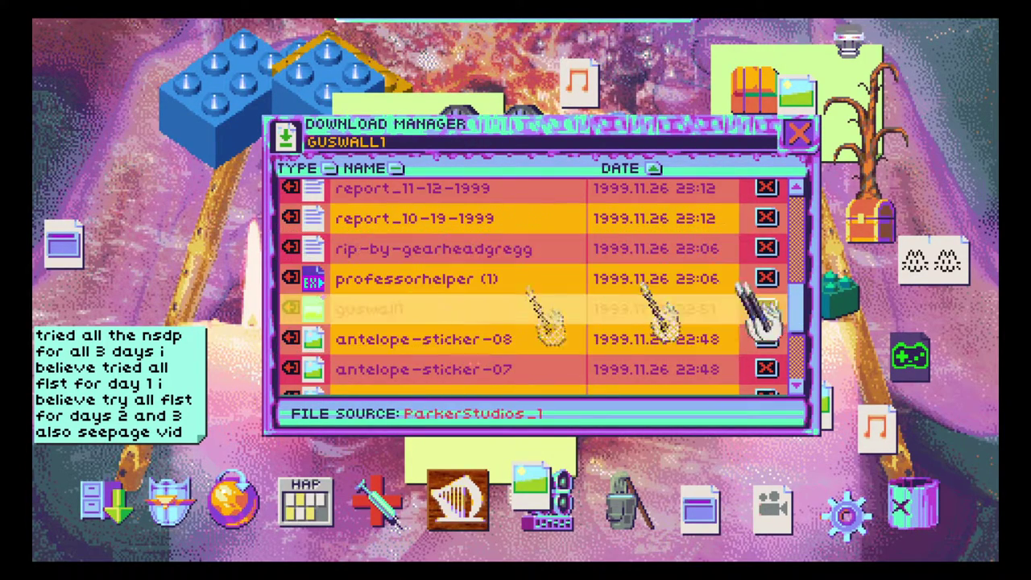
{"action": "left_click", "coordinate": [767, 279]}
{"action": "left_click", "coordinate": [516, 322]}
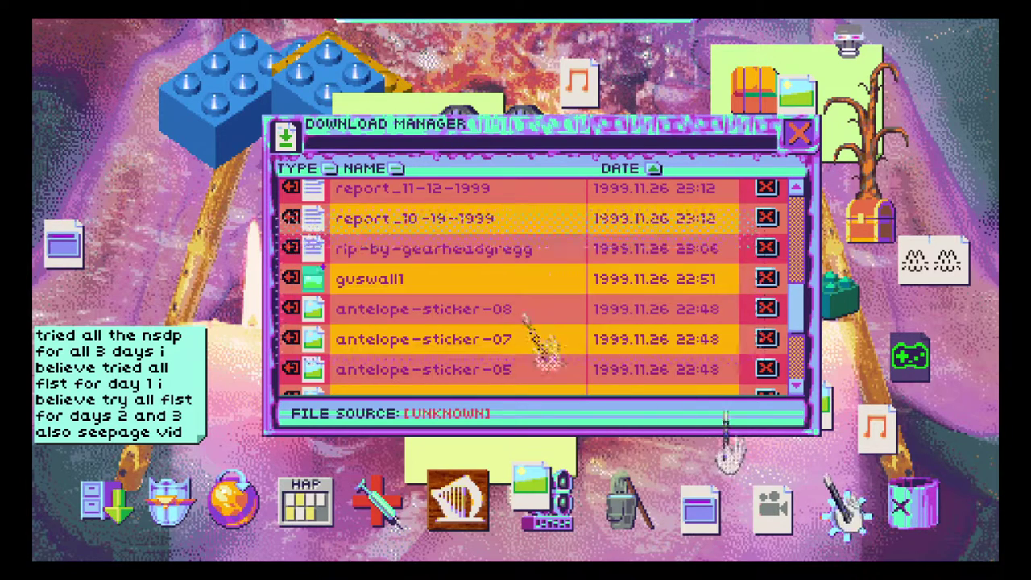
{"action": "left_click", "coordinate": [910, 515]}
{"action": "left_click", "coordinate": [443, 298]}
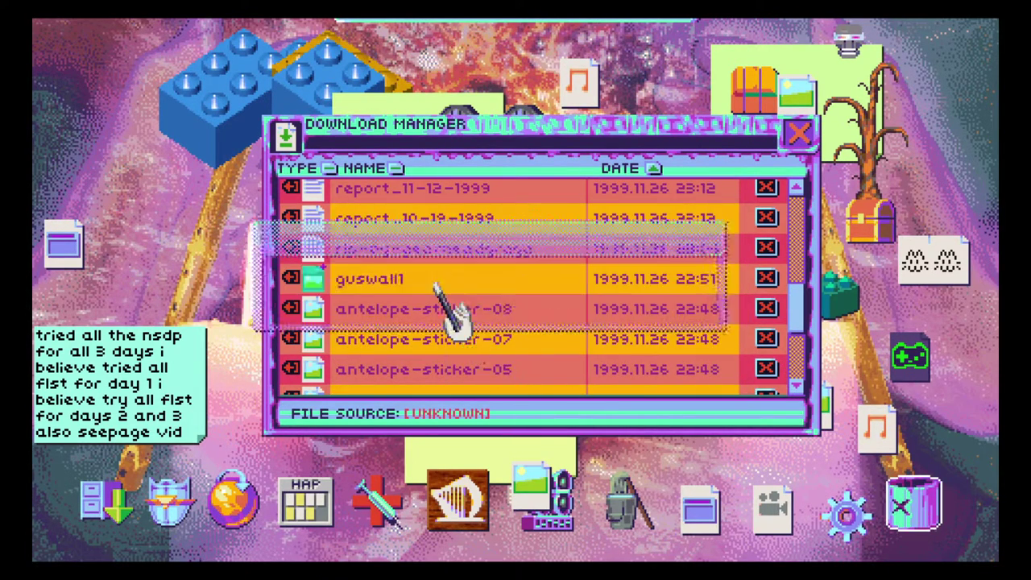
{"action": "scroll", "coordinate": [600, 278], "scroll_direction": "down", "scroll_amount": 1}
{"action": "double_click", "coordinate": [612, 250]}
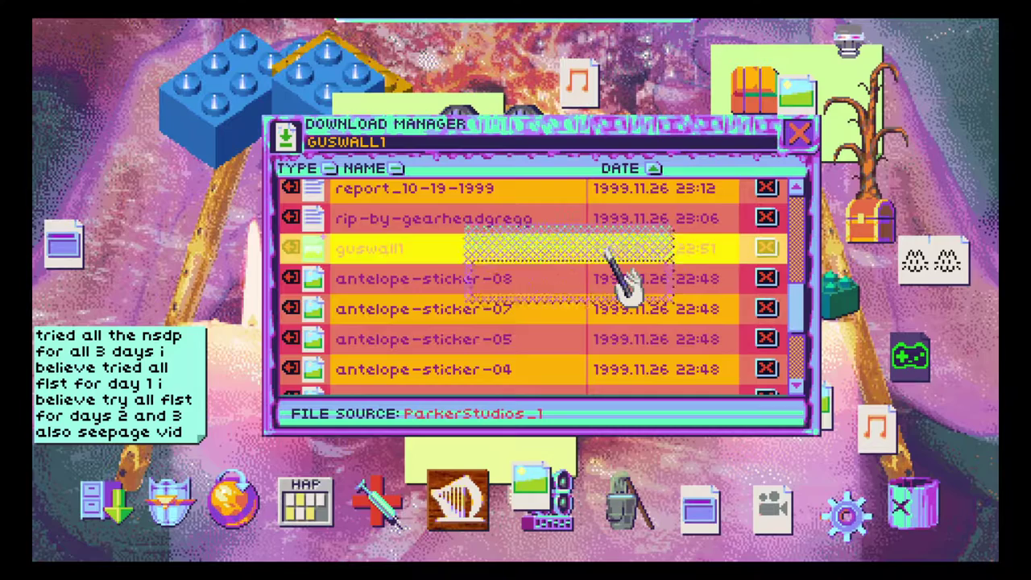
- Close the installer and apply the candle wallpaper
{"action": "left_click", "coordinate": [709, 244]}
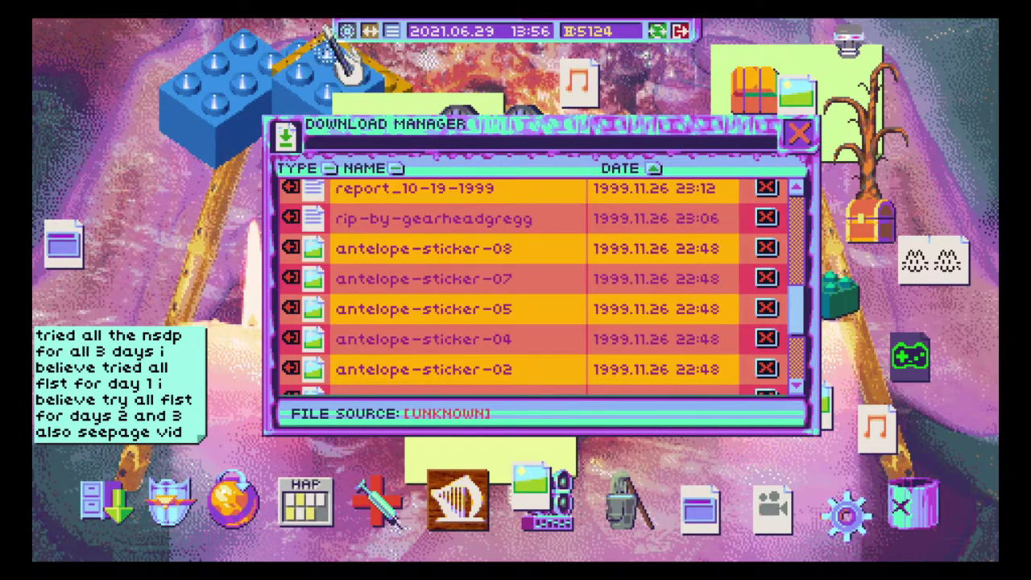
{"action": "left_click", "coordinate": [846, 510]}
{"action": "left_click", "coordinate": [760, 316]}
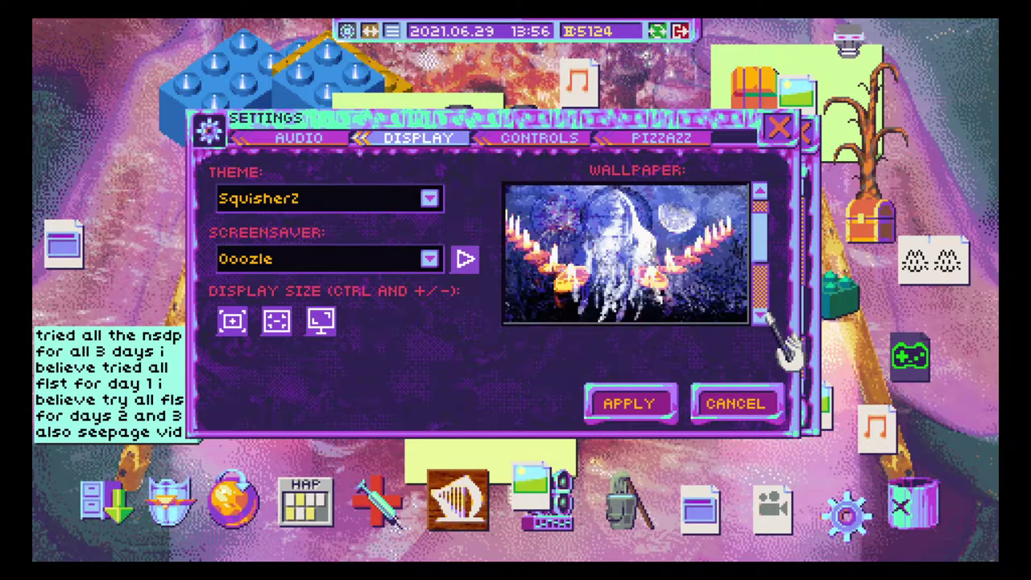
{"action": "left_click", "coordinate": [640, 406]}
{"action": "left_click", "coordinate": [777, 126]}
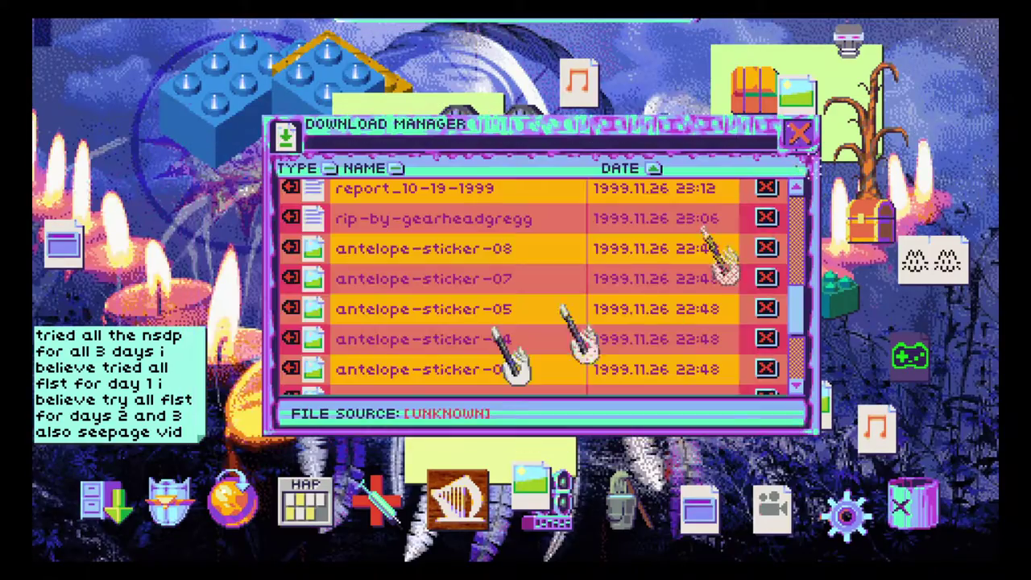
- Move the Download Manager to the top-left and drag the green sticky notes to the trash
{"action": "mouse_move", "coordinate": [612, 161]}
{"action": "left_mouse_down"}
{"action": "mouse_move", "coordinate": [842, 435]}
{"action": "mouse_move", "coordinate": [113, 30]}
{"action": "left_mouse_up"}
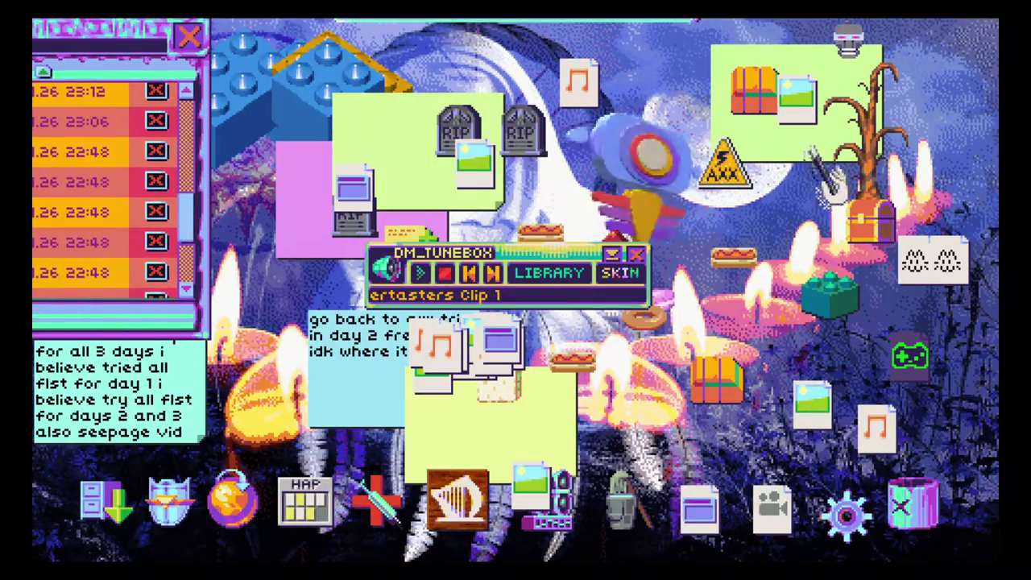
{"action": "mouse_move", "coordinate": [846, 128]}
{"action": "left_mouse_down"}
{"action": "mouse_move", "coordinate": [957, 524]}
{"action": "mouse_move", "coordinate": [915, 506]}
{"action": "left_mouse_up"}
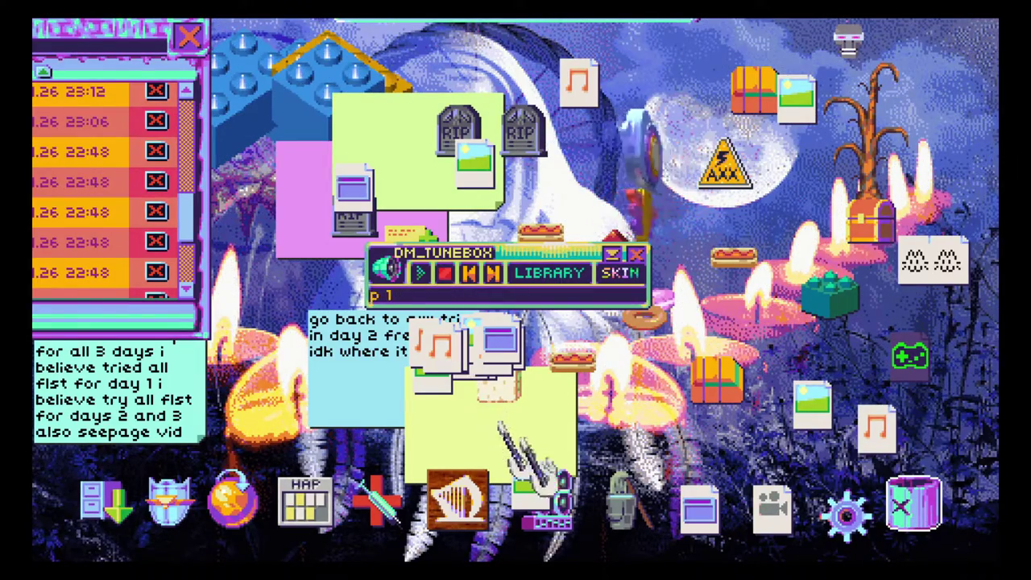
{"action": "left_click_drag", "start_coordinate": [519, 451], "coordinate": [915, 506]}
{"action": "left_click_drag", "start_coordinate": [330, 378], "coordinate": [914, 506]}
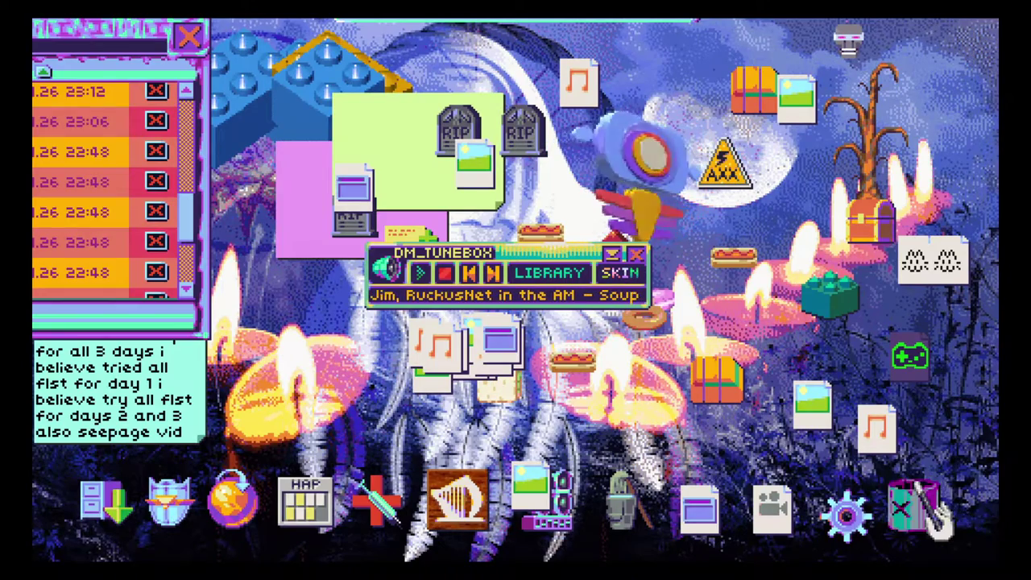
- Try emptying the recycle bin, dismissing the already-empty message
{"action": "left_click", "coordinate": [915, 506]}
{"action": "left_click", "coordinate": [486, 306]}
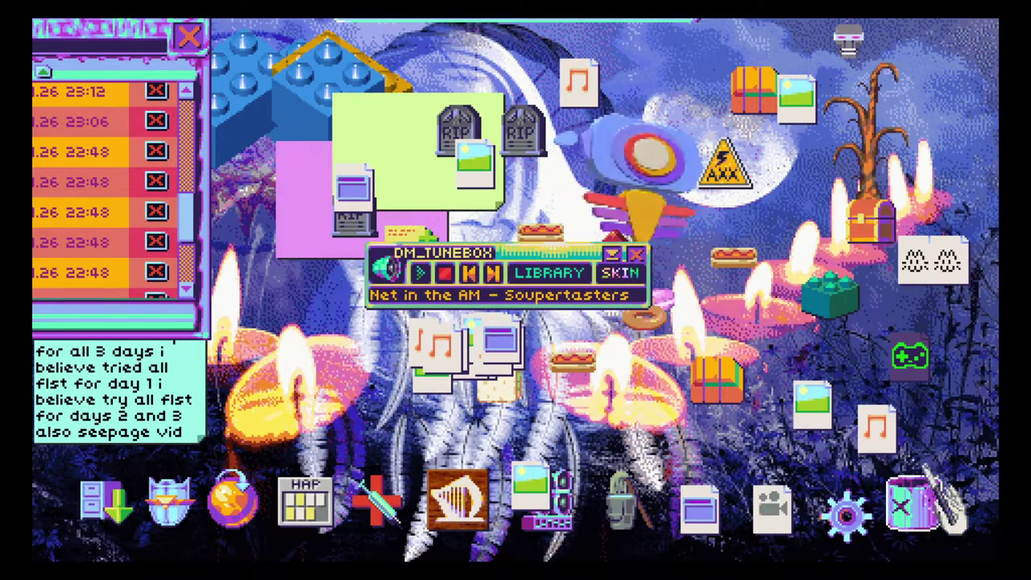
{"action": "left_click", "coordinate": [914, 506]}
- Write 'go back to axx trial on day 2' on a new sticky note and trash the green note
{"action": "left_click", "coordinate": [486, 302]}
{"action": "left_click_drag", "start_coordinate": [311, 186], "coordinate": [276, 372]}
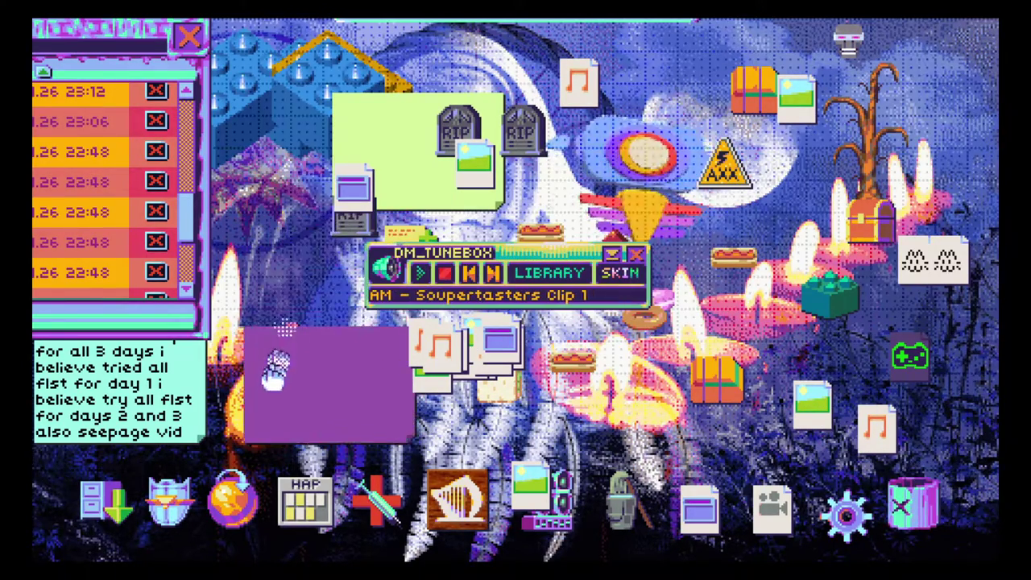
{"action": "left_click", "coordinate": [276, 372]}
{"action": "type", "text": "go back to axx tria on day 2"}
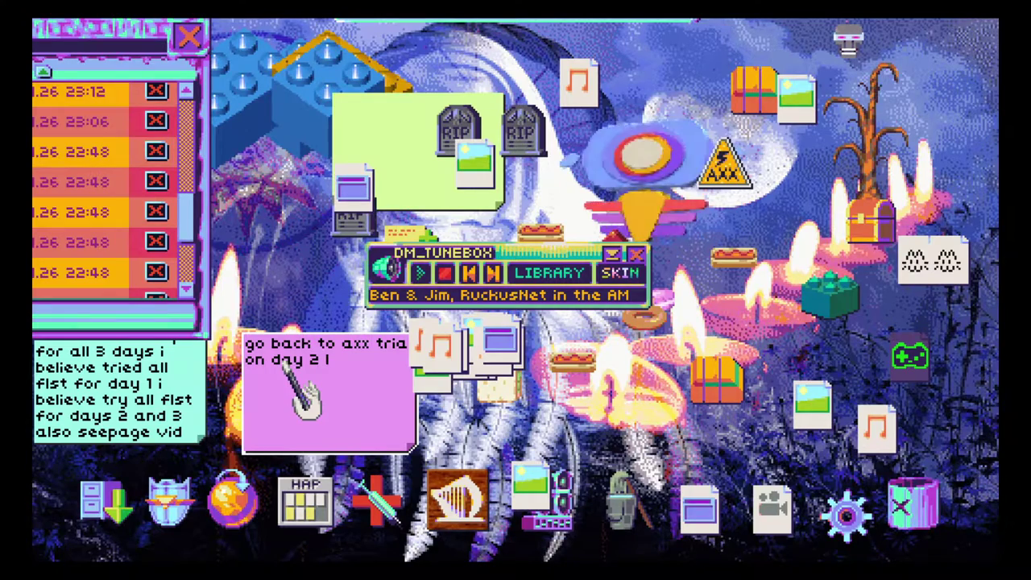
{"action": "left_click_drag", "start_coordinate": [500, 125], "coordinate": [990, 471]}
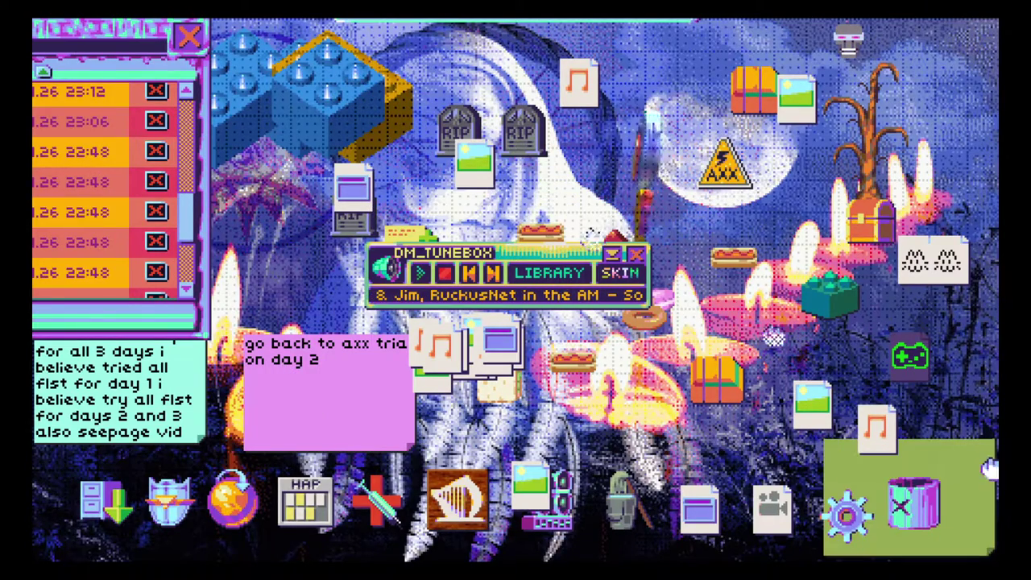
{"action": "left_click", "coordinate": [955, 524]}
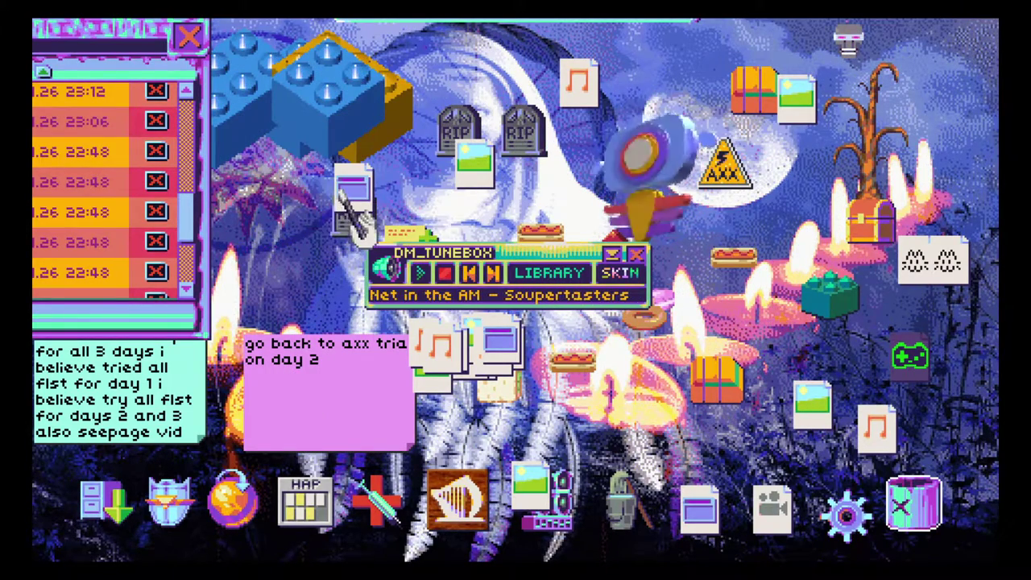
- Trash the computer icon and glamocaster_03_fuzzbucket, confirming each deletion
{"action": "left_click_drag", "start_coordinate": [353, 193], "coordinate": [914, 495]}
{"action": "left_click", "coordinate": [436, 304]}
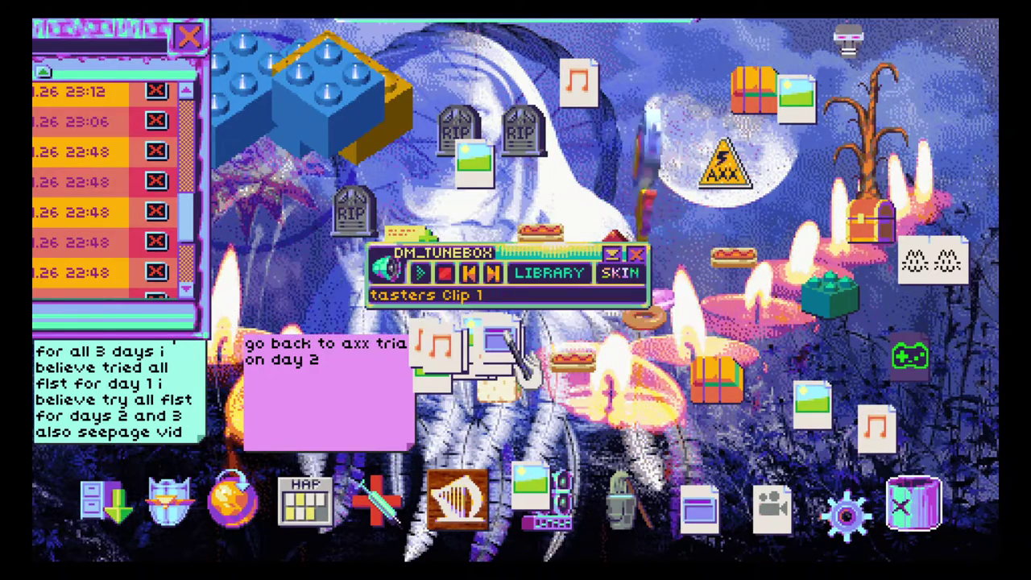
{"action": "left_click_drag", "start_coordinate": [495, 346], "coordinate": [894, 504]}
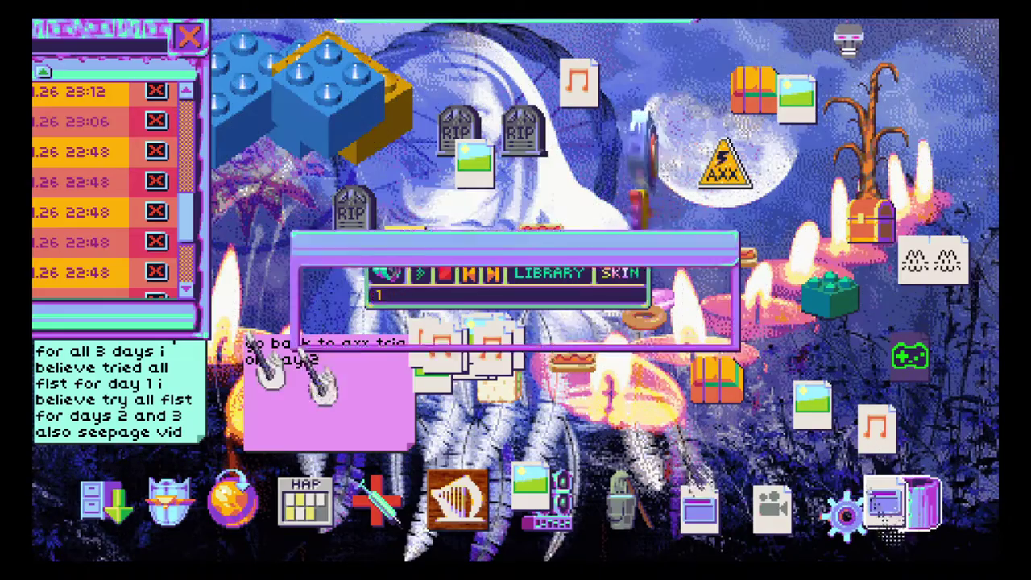
{"action": "left_click", "coordinate": [435, 304]}
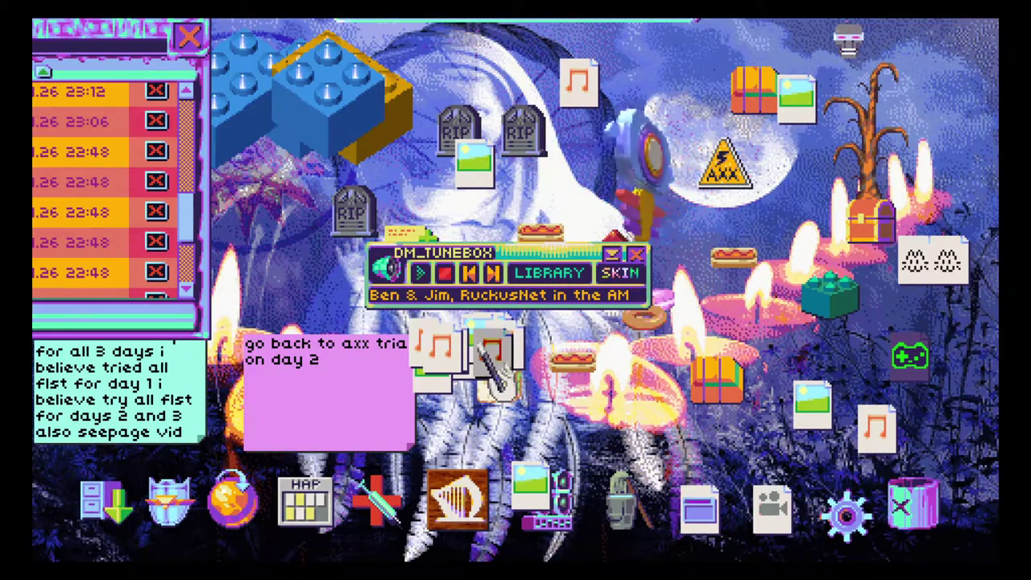
{"action": "left_click_drag", "start_coordinate": [492, 355], "coordinate": [902, 504]}
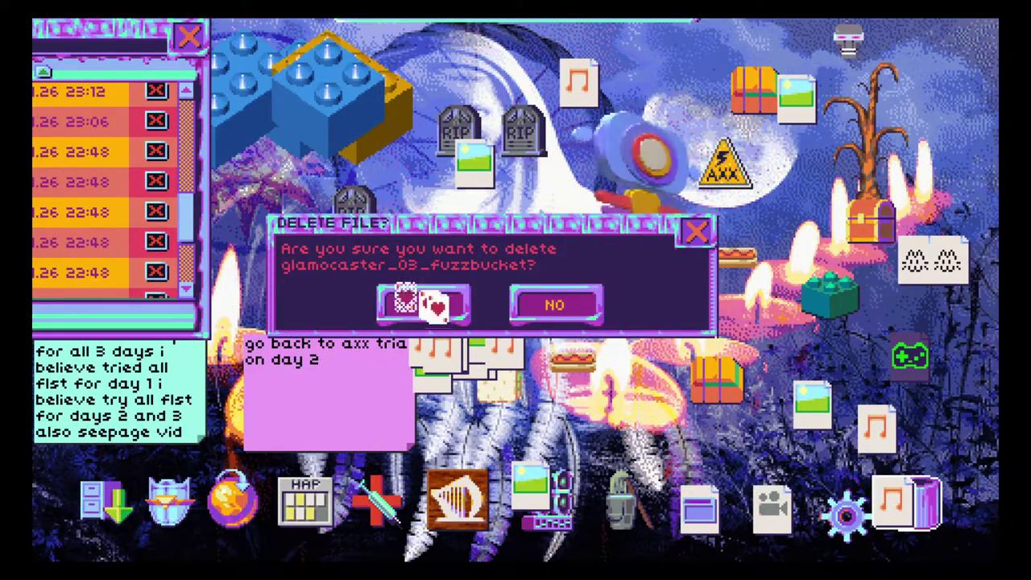
{"action": "left_click", "coordinate": [422, 304]}
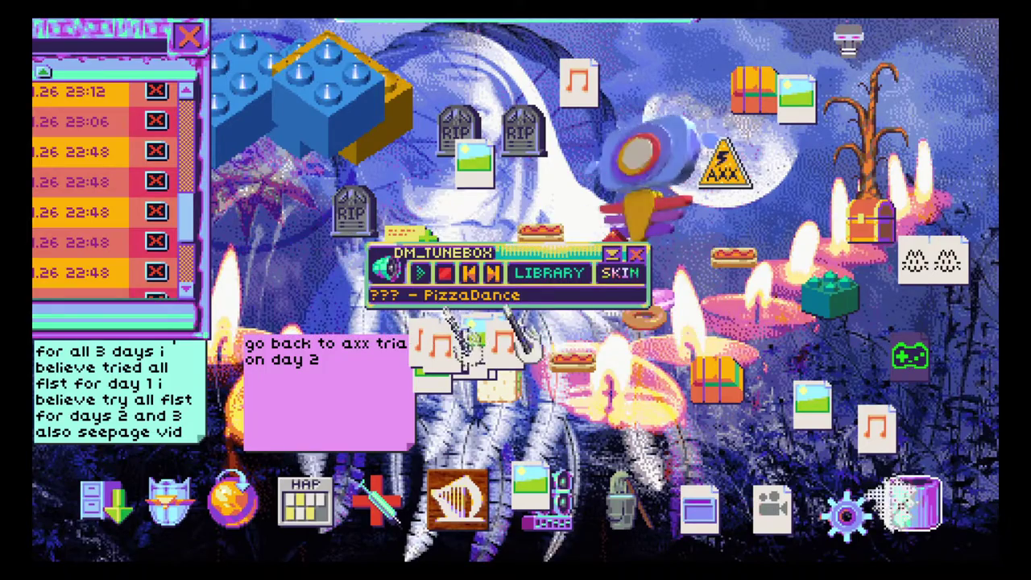
- Open the TuneBox library and play Ben & Jim RuckusNet in the AM Soupertasters Clips 1 and 2
{"action": "left_click", "coordinate": [548, 274]}
{"action": "mouse_move", "coordinate": [709, 161]}
{"action": "left_mouse_down"}
{"action": "mouse_move", "coordinate": [734, 419]}
{"action": "mouse_move", "coordinate": [709, 153]}
{"action": "mouse_move", "coordinate": [709, 451]}
{"action": "left_mouse_up"}
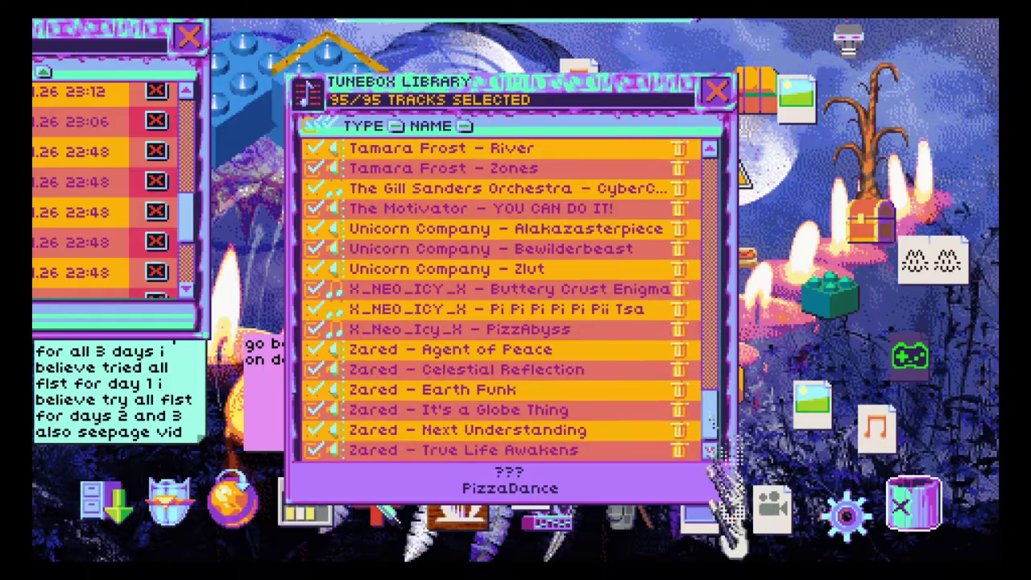
{"action": "scroll", "coordinate": [451, 274], "scroll_direction": "up", "scroll_amount": 1}
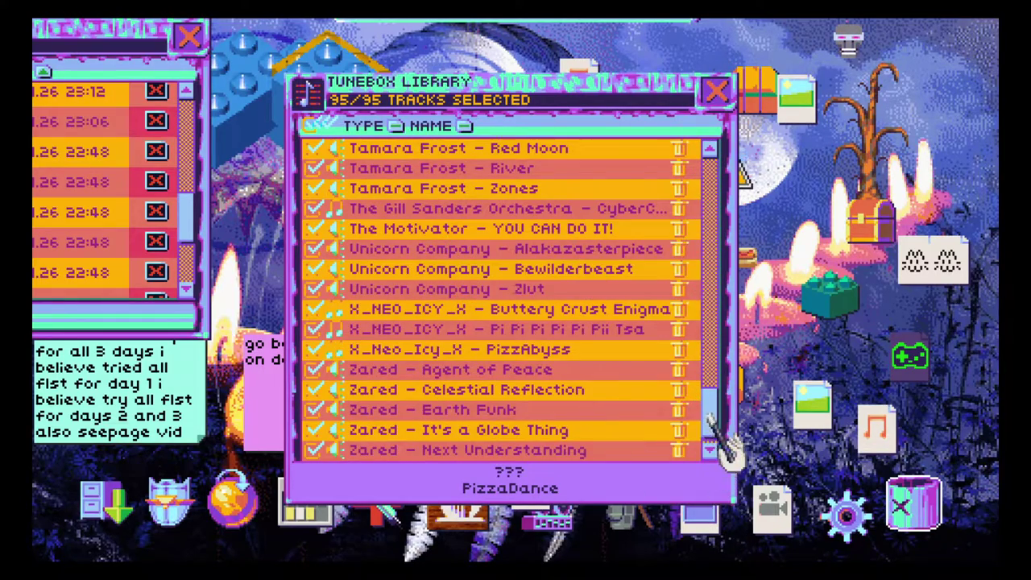
{"action": "mouse_move", "coordinate": [710, 440]}
{"action": "left_mouse_down"}
{"action": "mouse_move", "coordinate": [709, 242]}
{"action": "mouse_move", "coordinate": [729, 508]}
{"action": "left_mouse_up"}
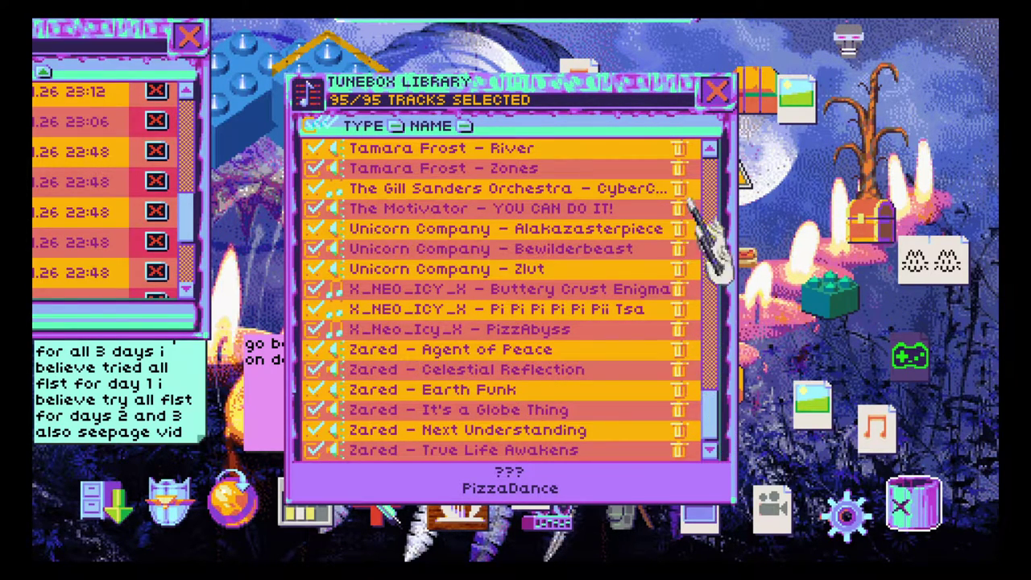
{"action": "left_click_drag", "start_coordinate": [725, 447], "coordinate": [713, 153]}
{"action": "scroll", "coordinate": [508, 347], "scroll_direction": "down", "scroll_amount": 4}
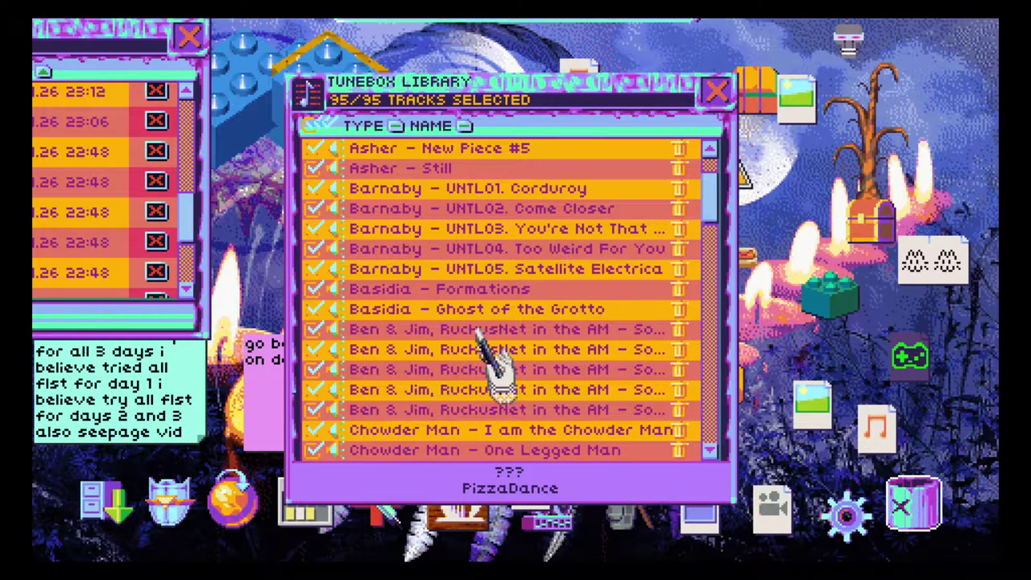
{"action": "double_click", "coordinate": [484, 330]}
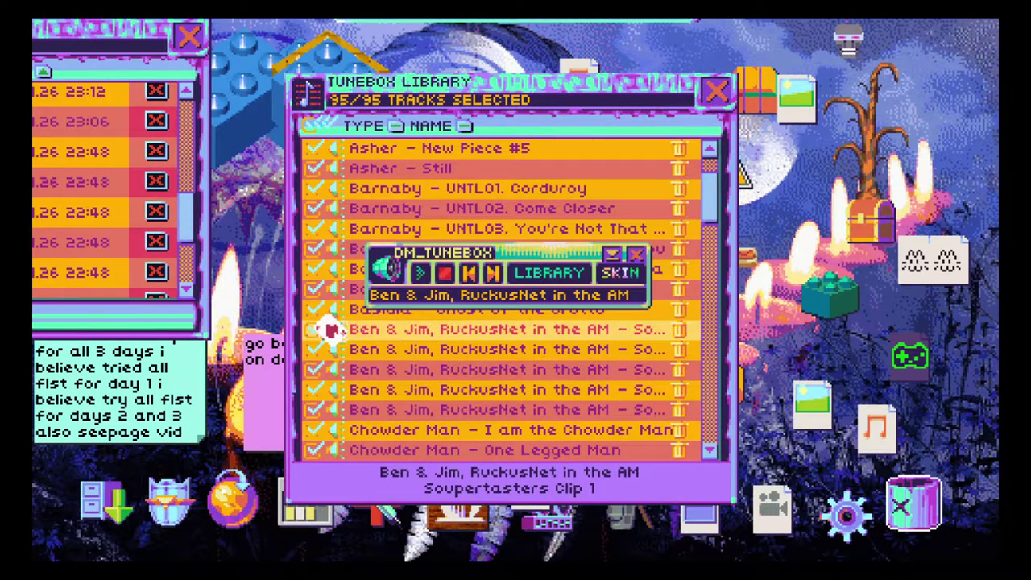
{"action": "double_click", "coordinate": [460, 349]}
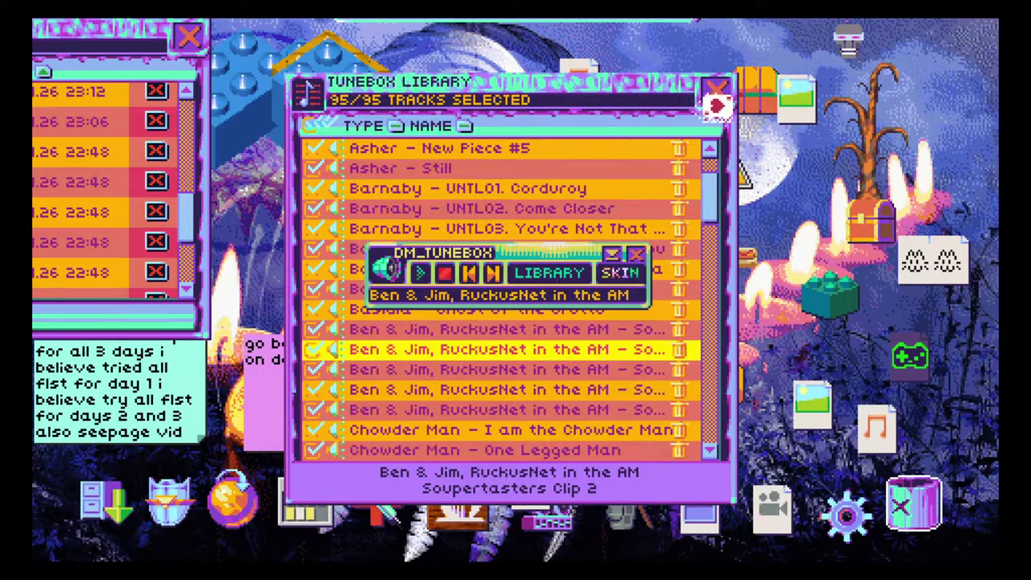
- Close the TuneBox library and rearrange the music player and carrot item
{"action": "left_click", "coordinate": [718, 92]}
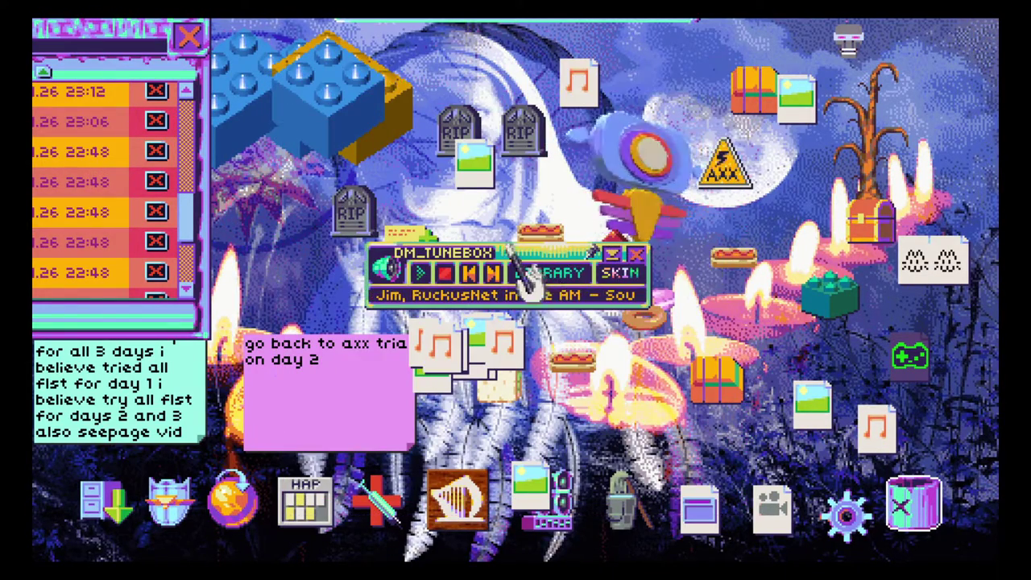
{"action": "left_click_drag", "start_coordinate": [443, 254], "coordinate": [620, 125]}
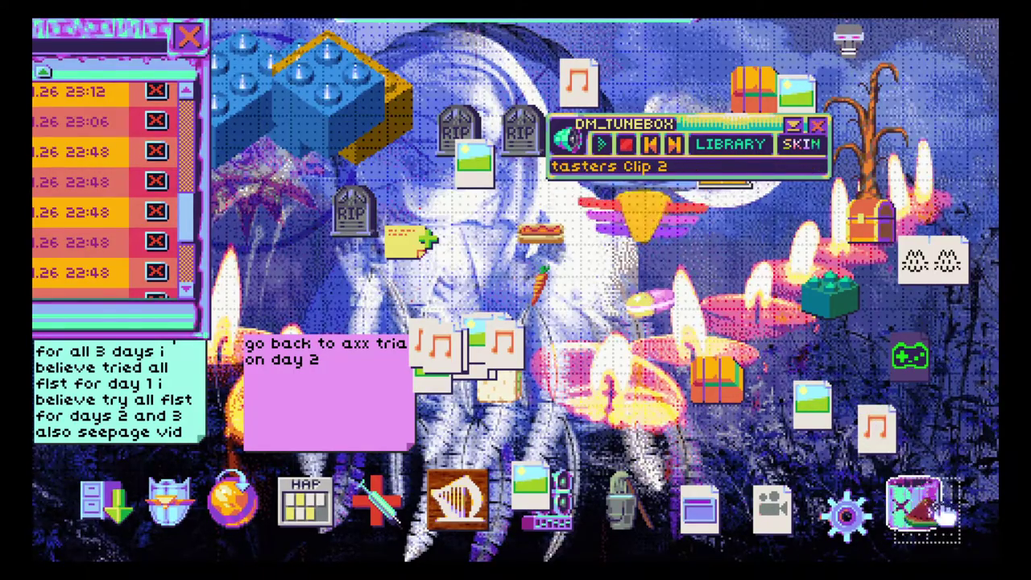
{"action": "mouse_move", "coordinate": [838, 479]}
{"action": "left_mouse_down"}
{"action": "mouse_move", "coordinate": [705, 370]}
{"action": "mouse_move", "coordinate": [918, 504]}
{"action": "left_mouse_up"}
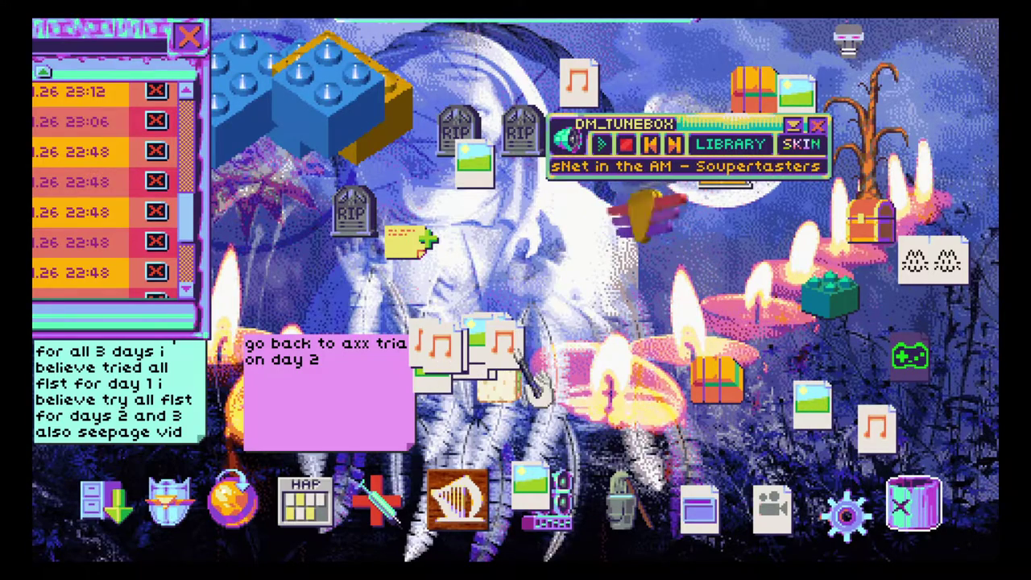
- Trash unicorn-company_bewilderbeast, leakypiping-i-01 (1), junglesticker5 (1) and two music files
{"action": "left_click_drag", "start_coordinate": [501, 348], "coordinate": [914, 504]}
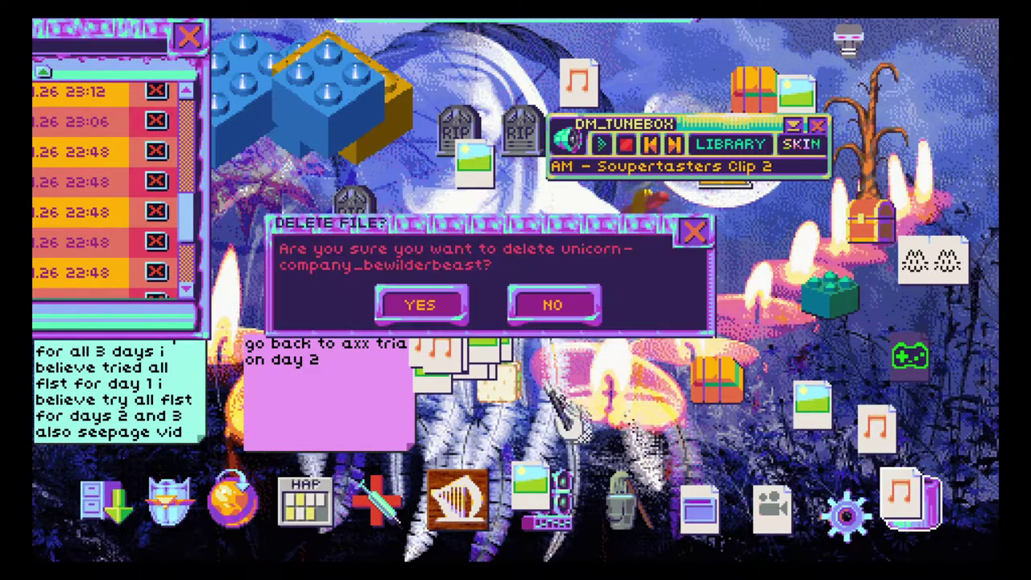
{"action": "left_click", "coordinate": [420, 305]}
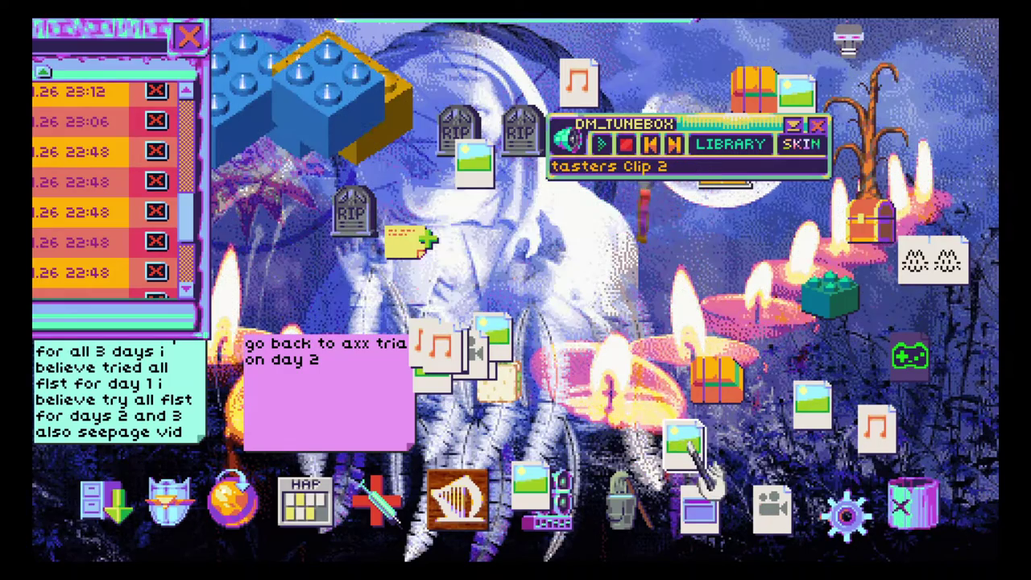
{"action": "left_click_drag", "start_coordinate": [709, 483], "coordinate": [914, 504]}
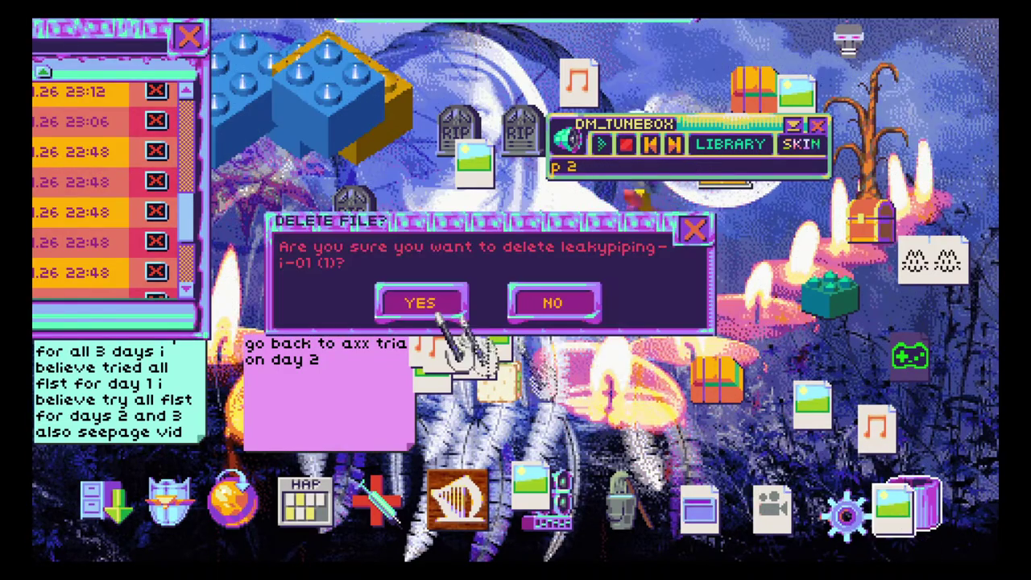
{"action": "left_click", "coordinate": [421, 304]}
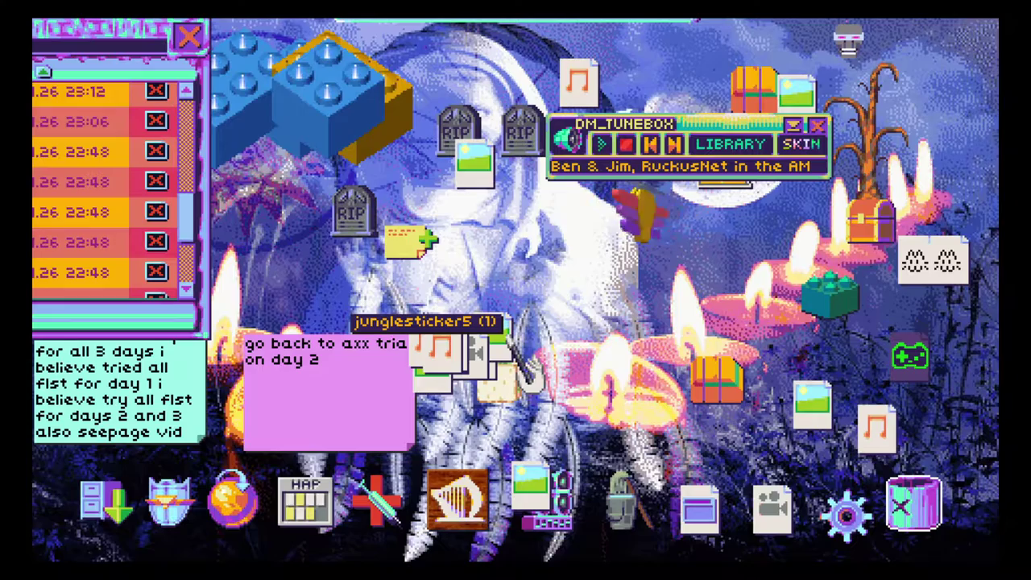
{"action": "left_click_drag", "start_coordinate": [503, 367], "coordinate": [919, 491]}
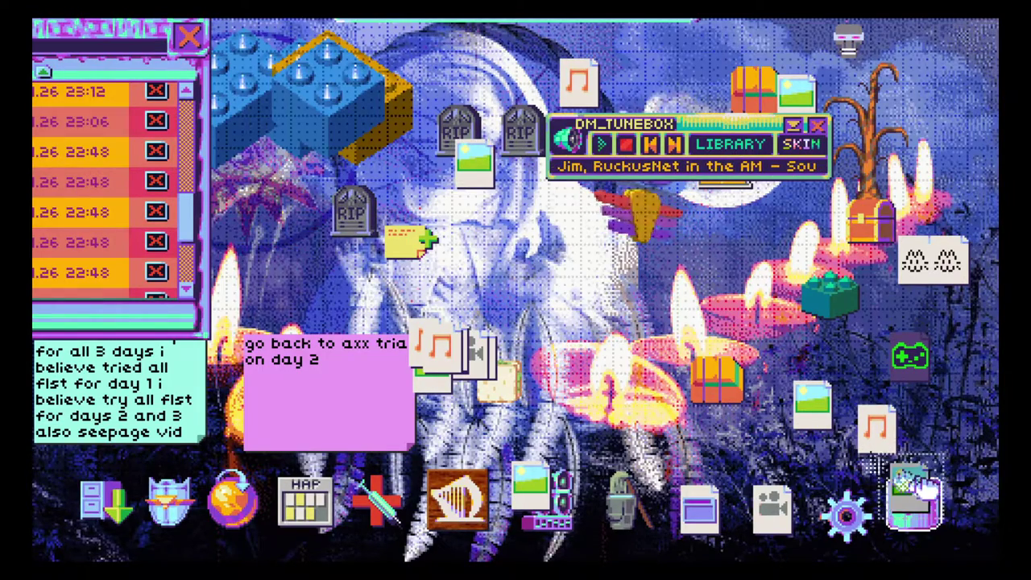
{"action": "left_click", "coordinate": [421, 305]}
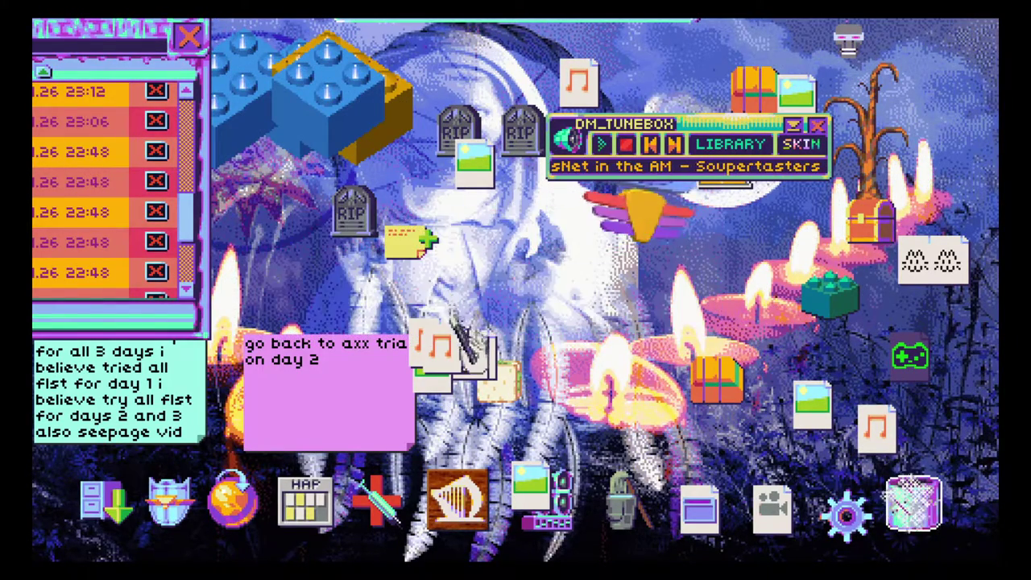
{"action": "left_click_drag", "start_coordinate": [444, 350], "coordinate": [919, 496]}
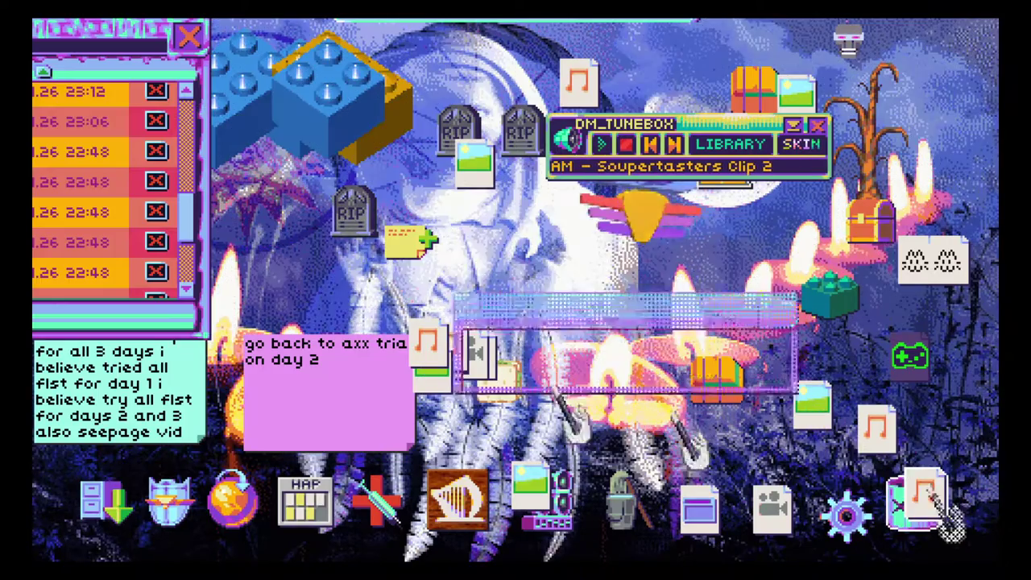
{"action": "left_click", "coordinate": [421, 307]}
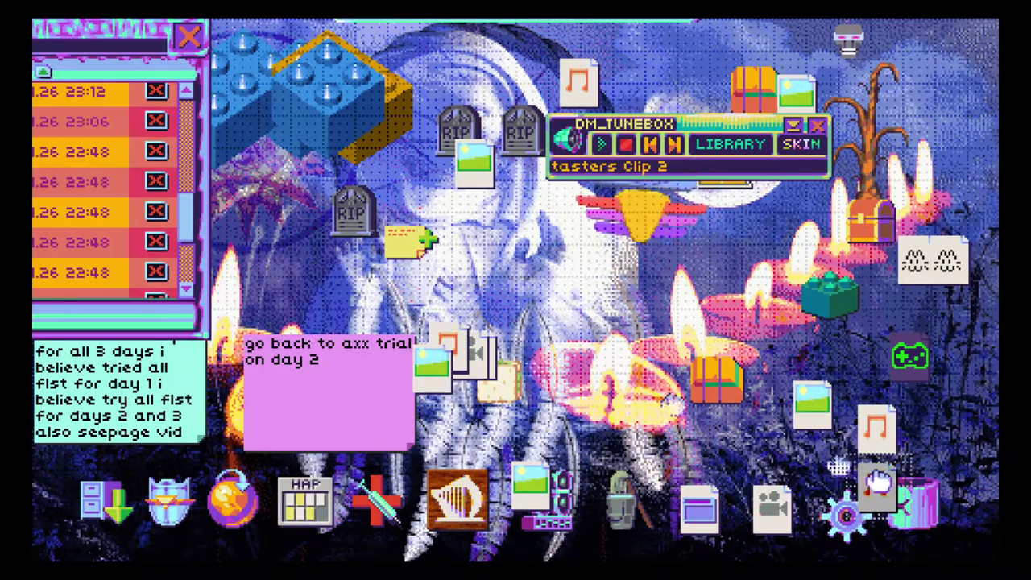
{"action": "left_click_drag", "start_coordinate": [447, 354], "coordinate": [918, 499]}
{"action": "left_click", "coordinate": [421, 306]}
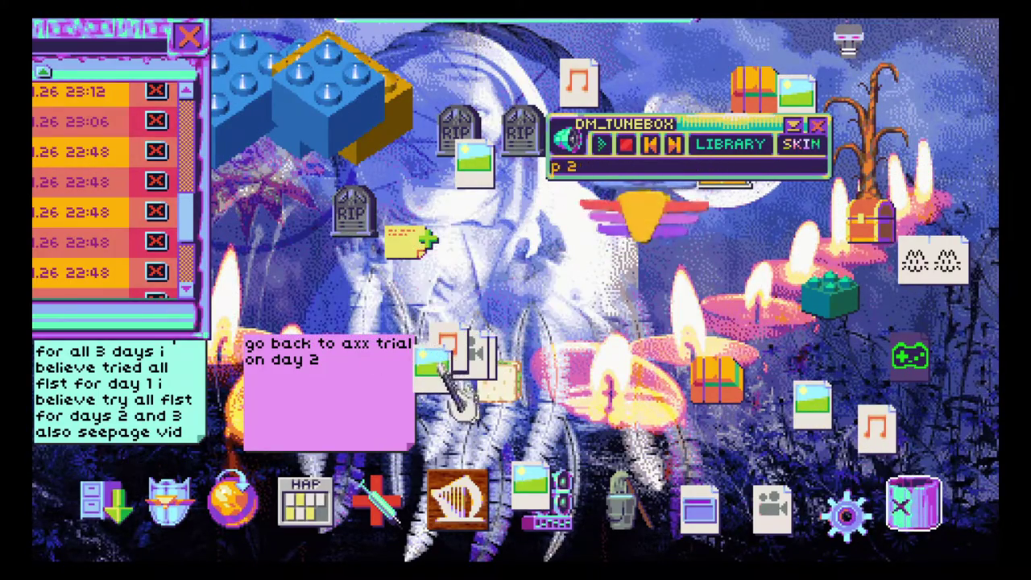
- Keep the vstick-computer image by cancelling its deletion, then preview it
{"action": "left_click_drag", "start_coordinate": [440, 367], "coordinate": [915, 496]}
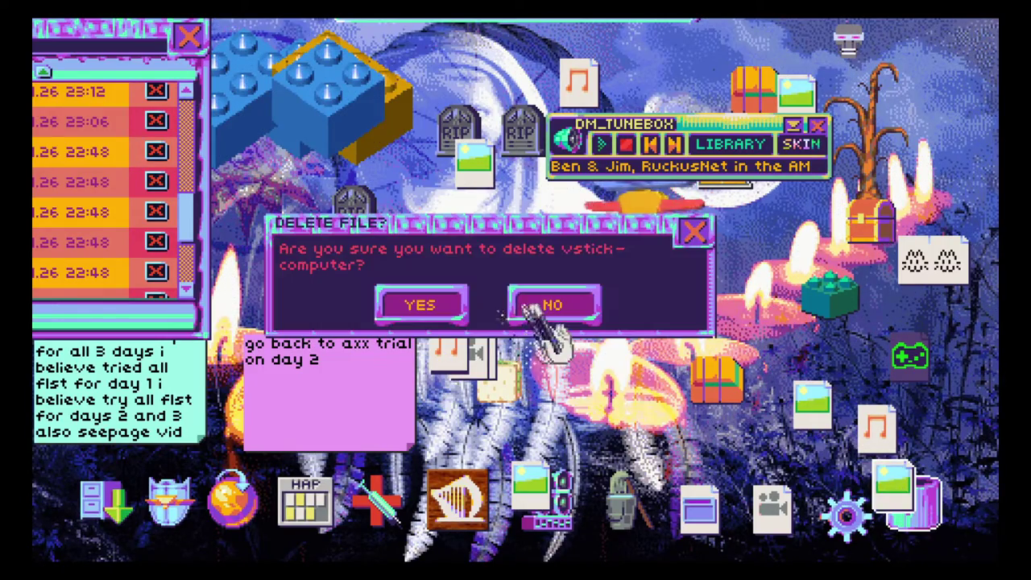
{"action": "left_click", "coordinate": [552, 306]}
{"action": "double_click", "coordinate": [431, 375]}
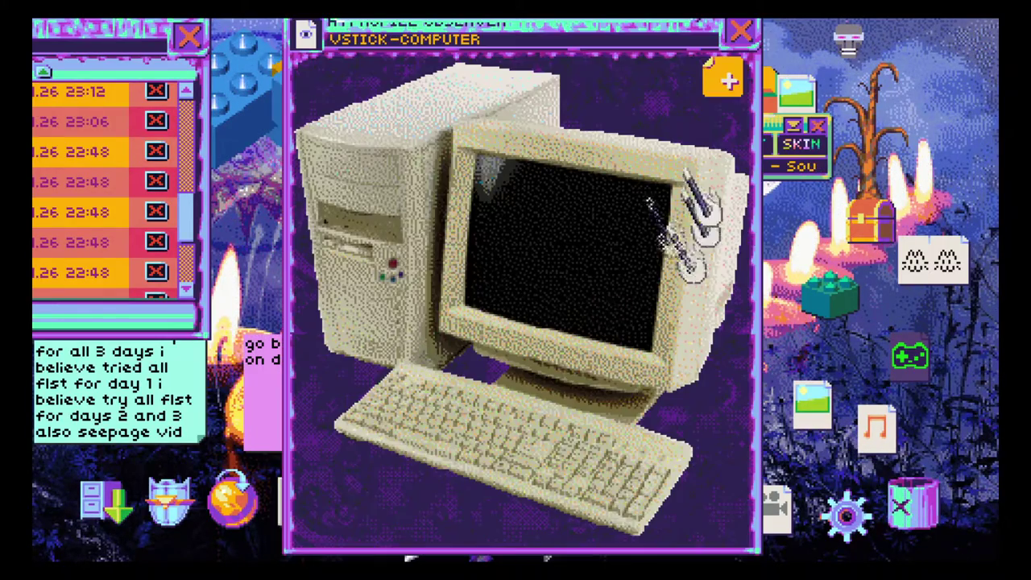
{"action": "key", "text": "Escape"}
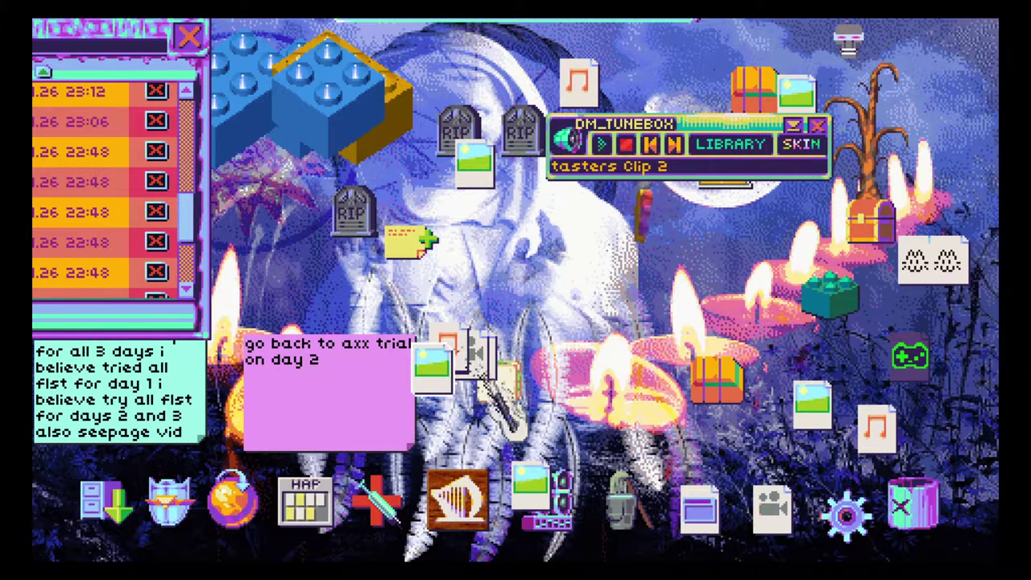
- Delete the kavernous_grotto-of-weeping-stone (2) image, asher-midnight and swatter_final (11)
{"action": "left_click_drag", "start_coordinate": [435, 367], "coordinate": [572, 278]}
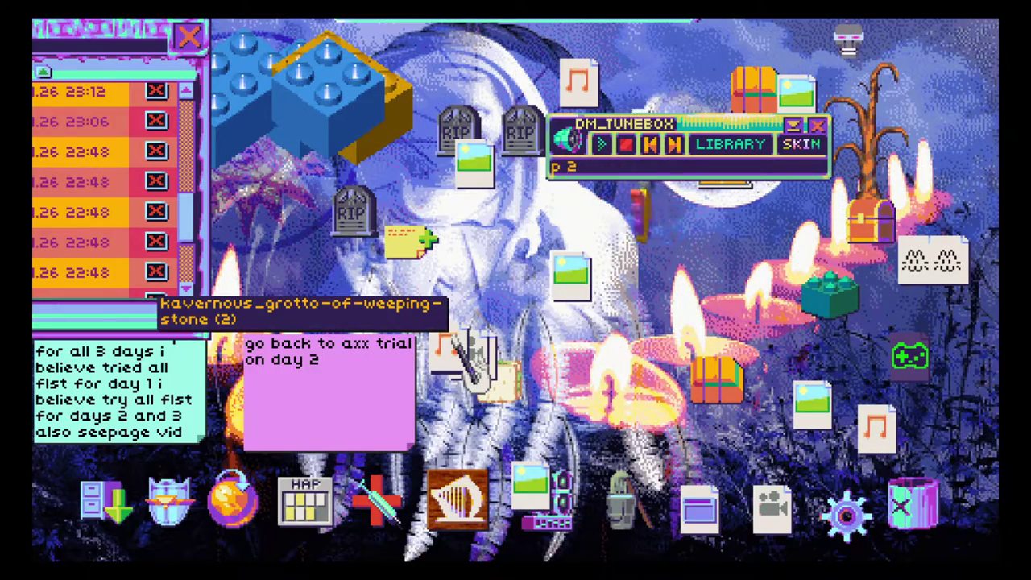
{"action": "key", "text": "Delete"}
{"action": "key", "text": "Return"}
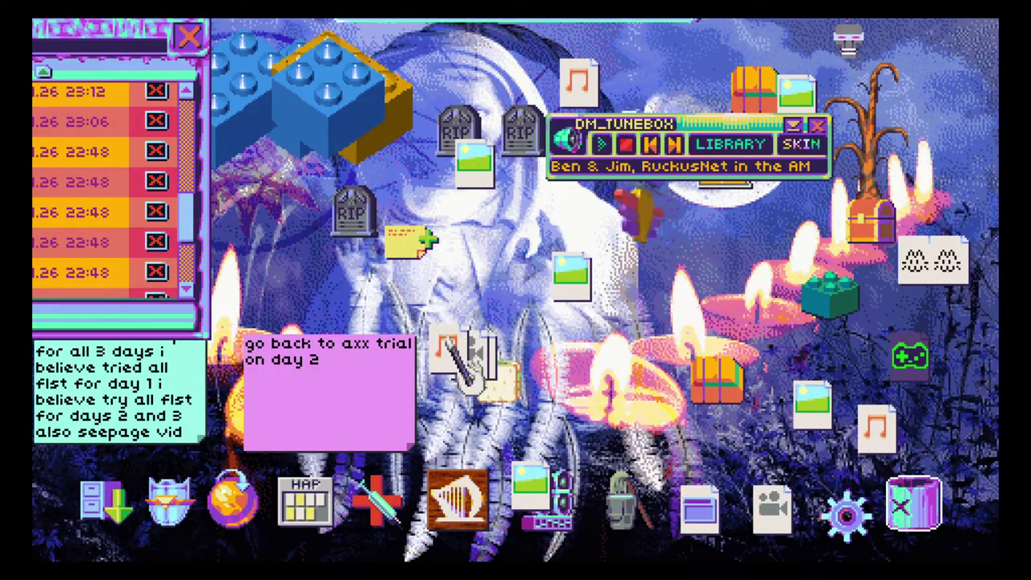
{"action": "key", "text": "Delete"}
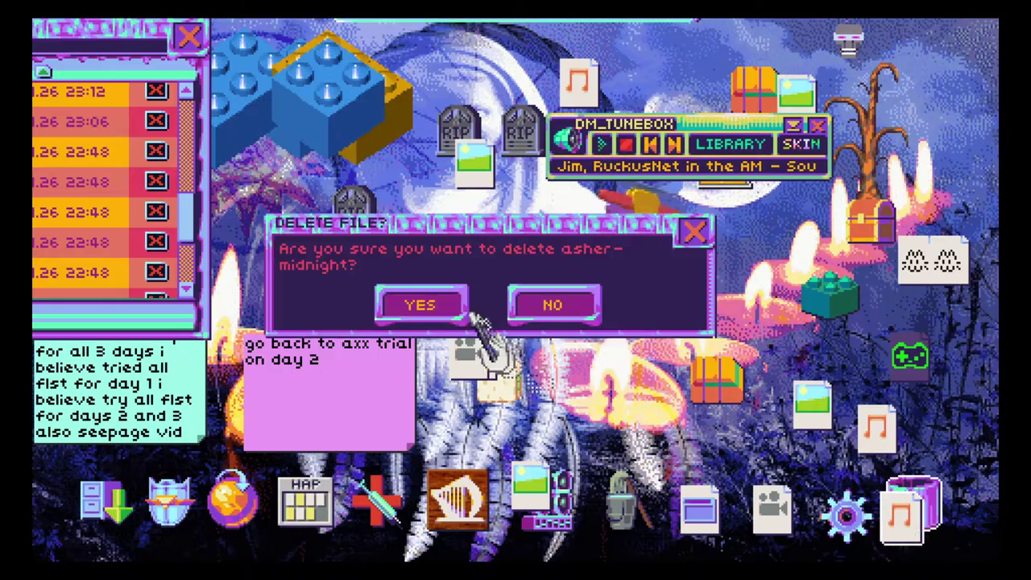
{"action": "left_click", "coordinate": [435, 308]}
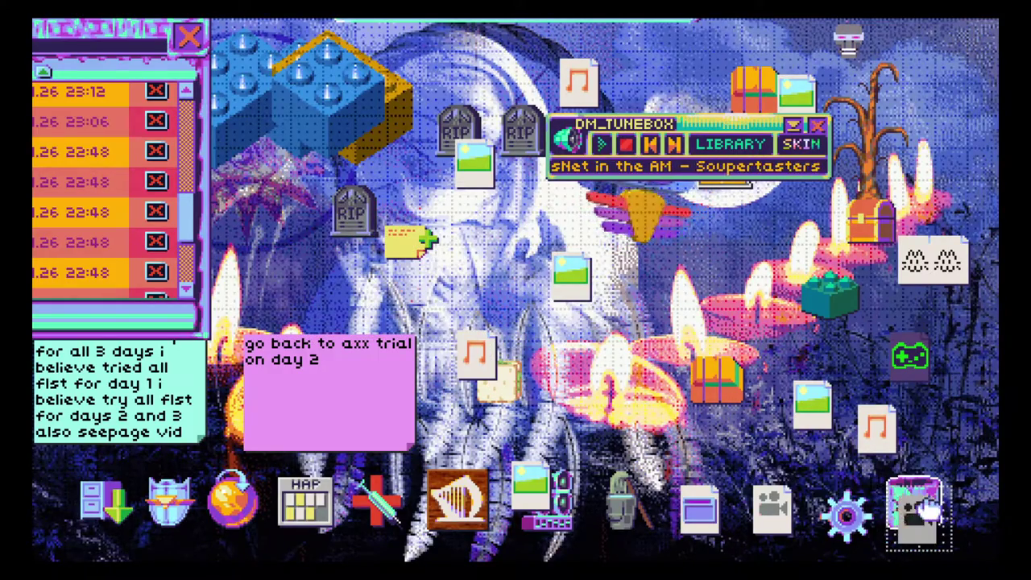
{"action": "key", "text": "Delete"}
- Delete swatter_final (11) and sacredspace_01_after-rain (2), clearing the bin-full warnings
{"action": "left_click", "coordinate": [419, 305]}
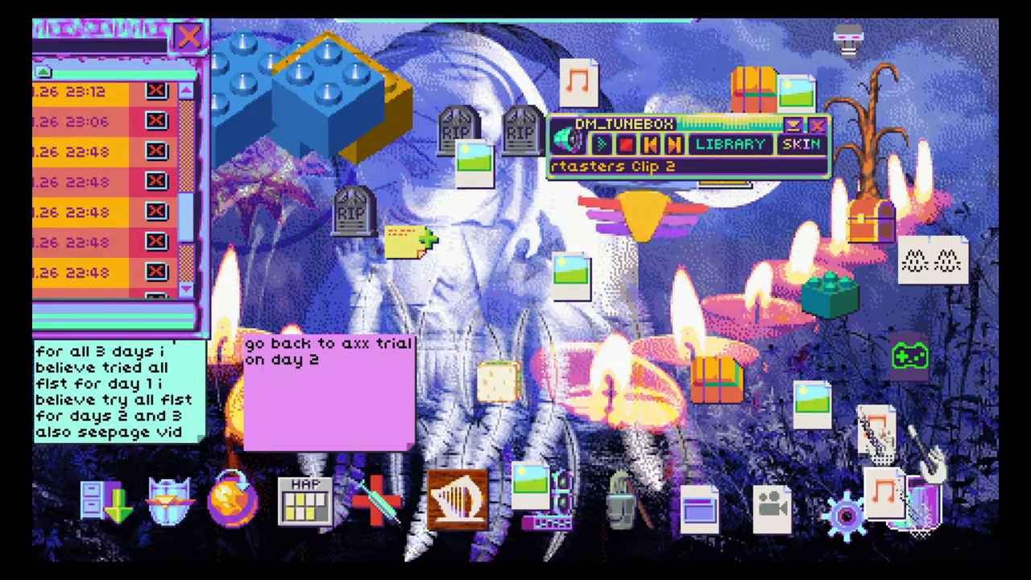
{"action": "key", "text": "Delete"}
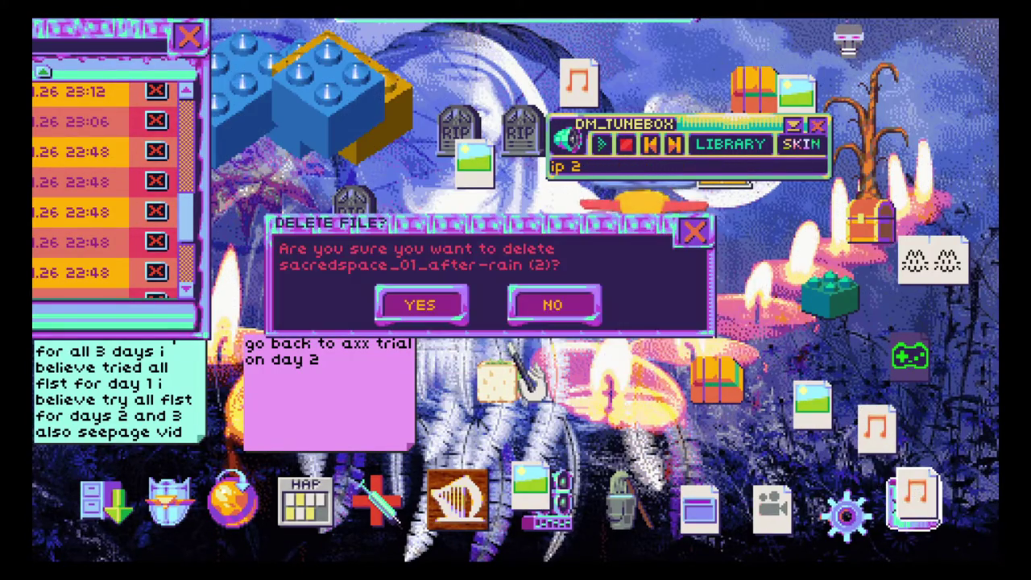
{"action": "left_click", "coordinate": [422, 303]}
{"action": "left_click", "coordinate": [534, 325]}
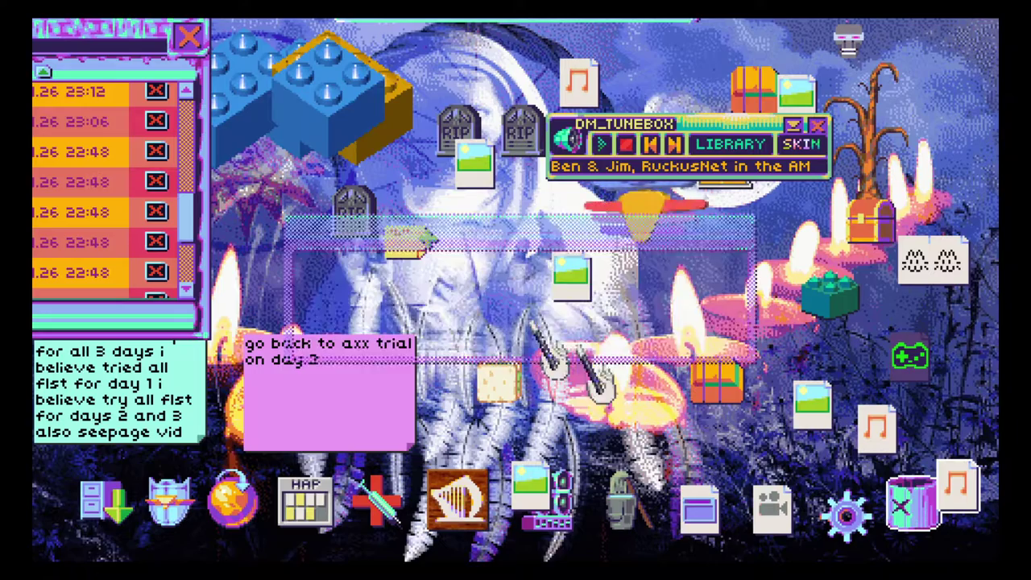
{"action": "left_click", "coordinate": [906, 508]}
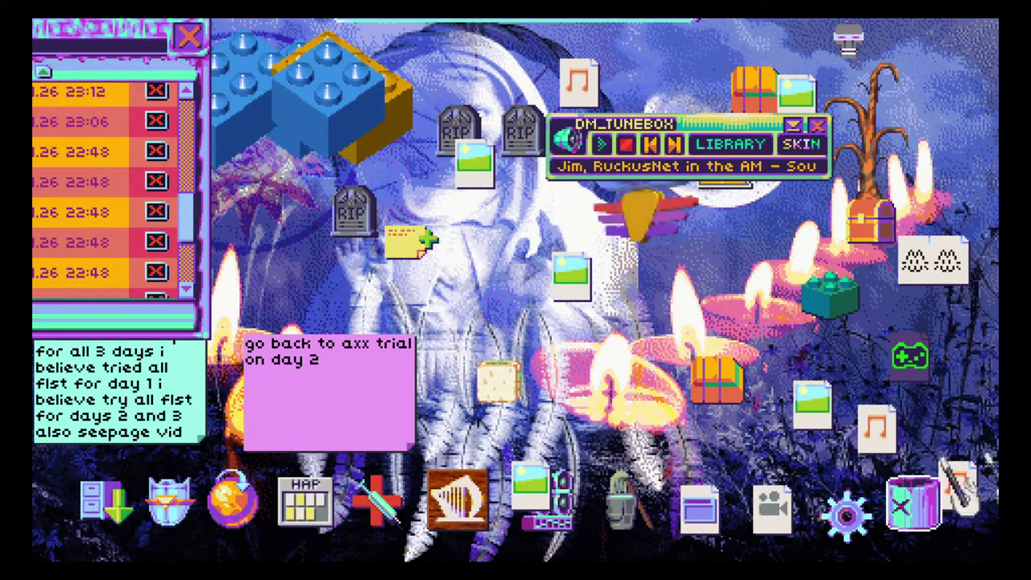
{"action": "left_click", "coordinate": [958, 483]}
{"action": "key", "text": "Delete"}
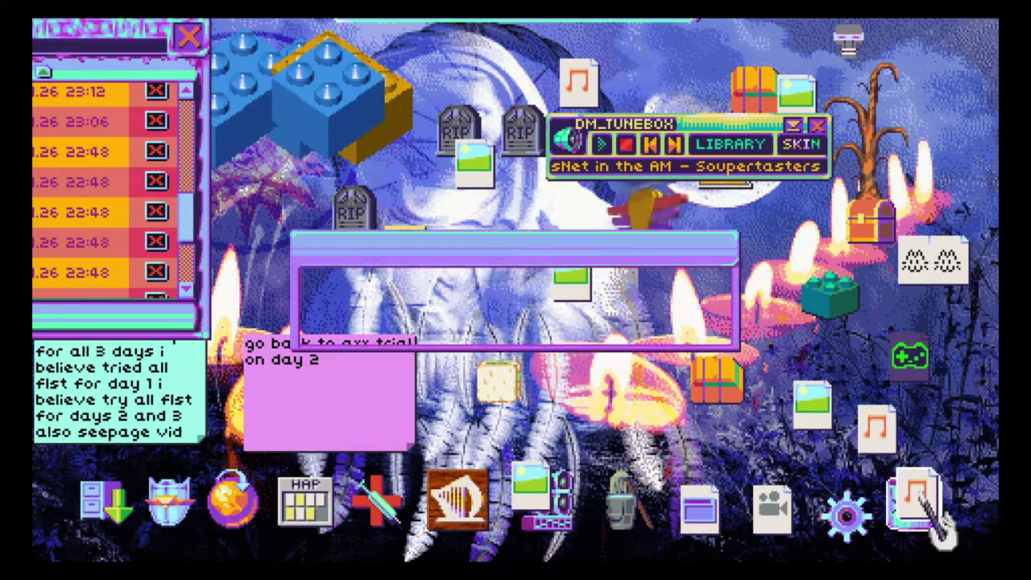
{"action": "left_click", "coordinate": [421, 306]}
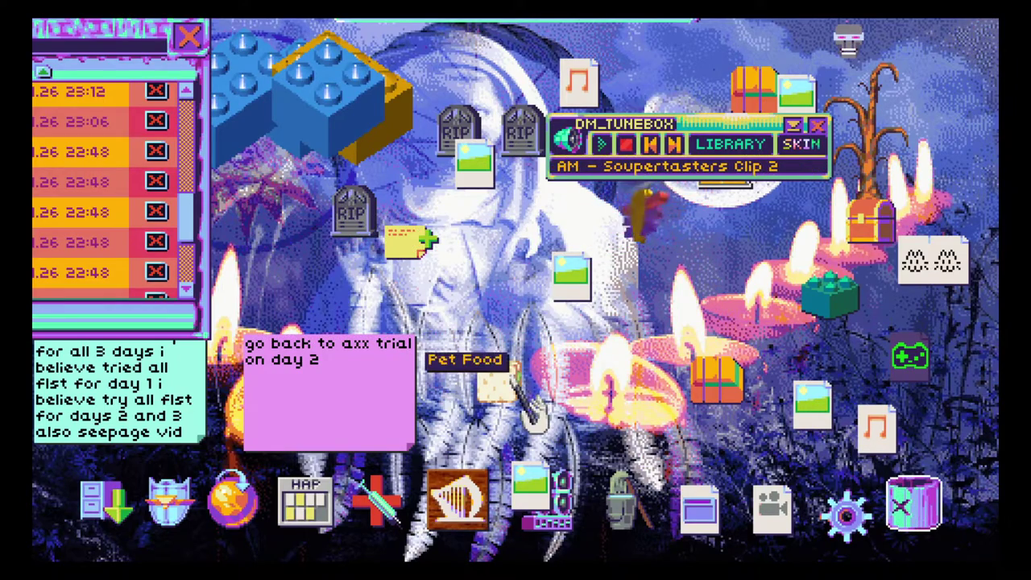
- Trash Pet Food and the Sticky Note, and align the note and tombstone icons
{"action": "left_click_drag", "start_coordinate": [491, 386], "coordinate": [915, 508]}
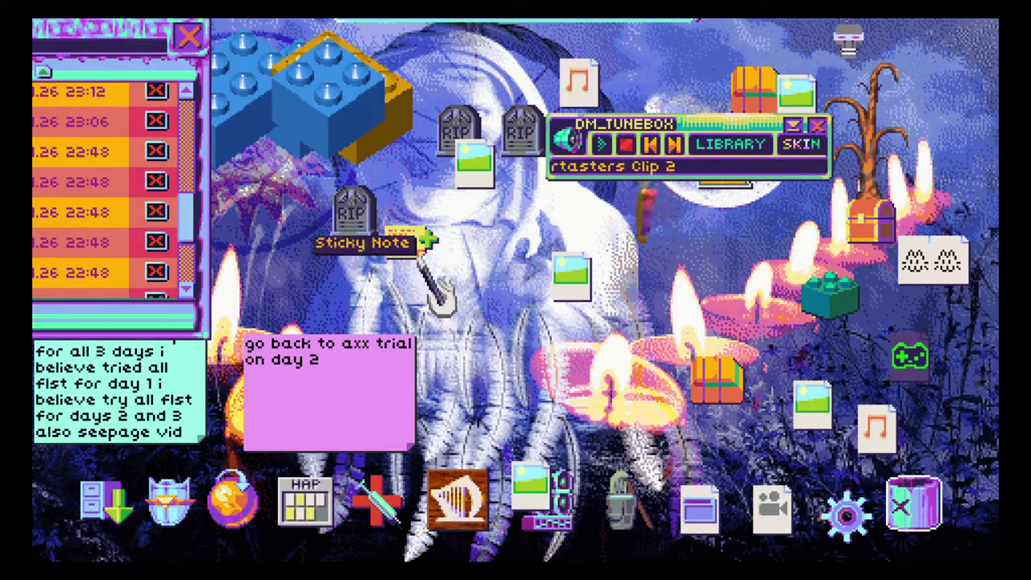
{"action": "left_click_drag", "start_coordinate": [419, 241], "coordinate": [914, 504]}
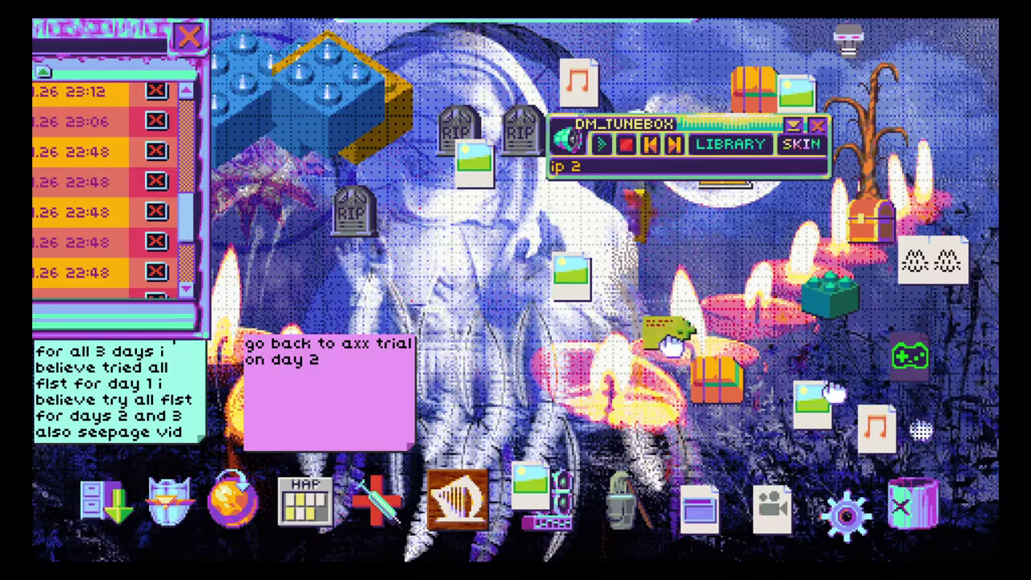
{"action": "left_click_drag", "start_coordinate": [926, 310], "coordinate": [951, 210]}
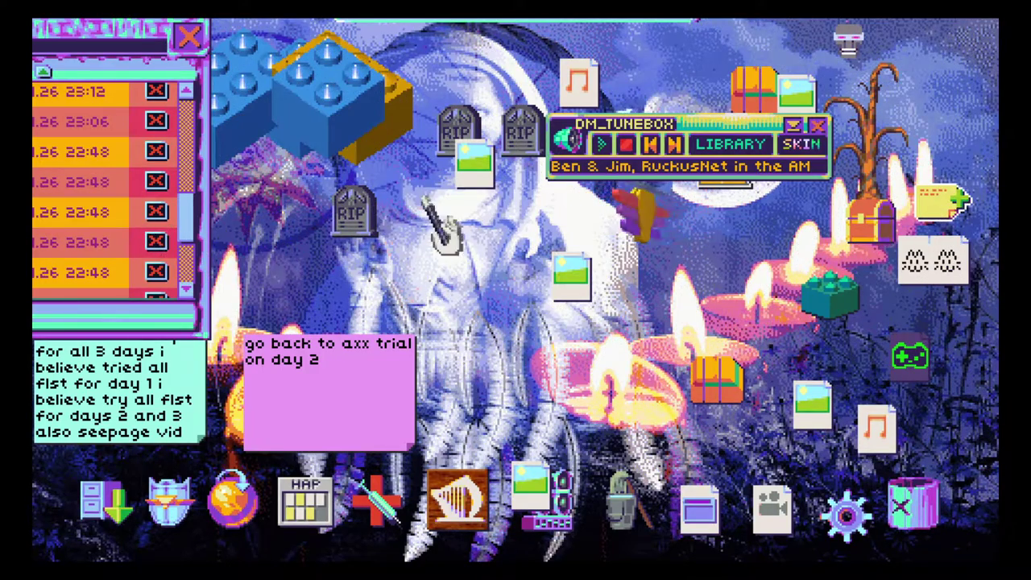
{"action": "left_click_drag", "start_coordinate": [358, 221], "coordinate": [409, 135]}
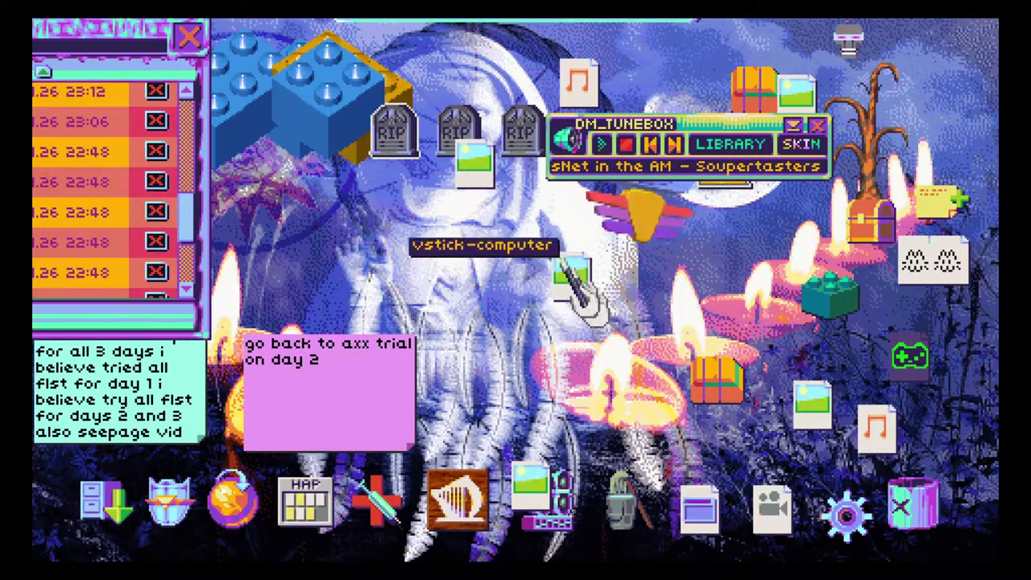
- Delete dragon-snoggalioth (1) and discard the doughnut and lamp items
{"action": "double_click", "coordinate": [915, 503]}
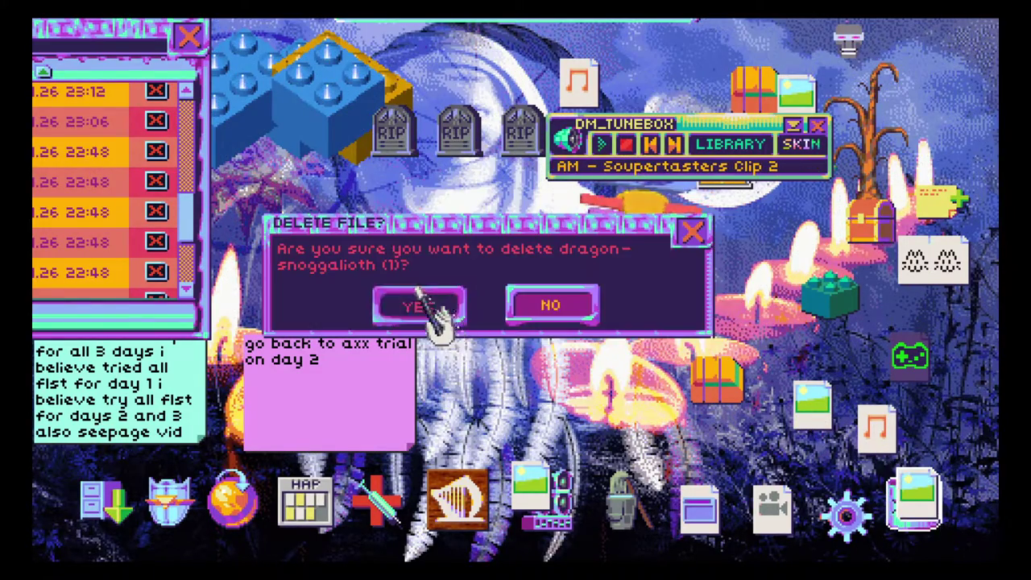
{"action": "left_click", "coordinate": [427, 300]}
{"action": "left_click_drag", "start_coordinate": [572, 273], "coordinate": [841, 227]}
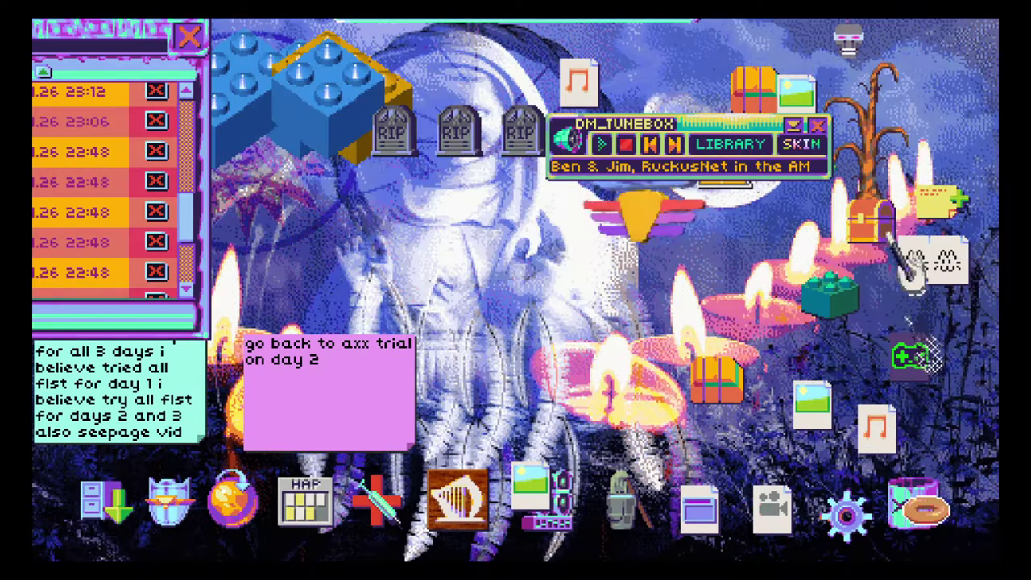
{"action": "left_click_drag", "start_coordinate": [911, 359], "coordinate": [918, 507]}
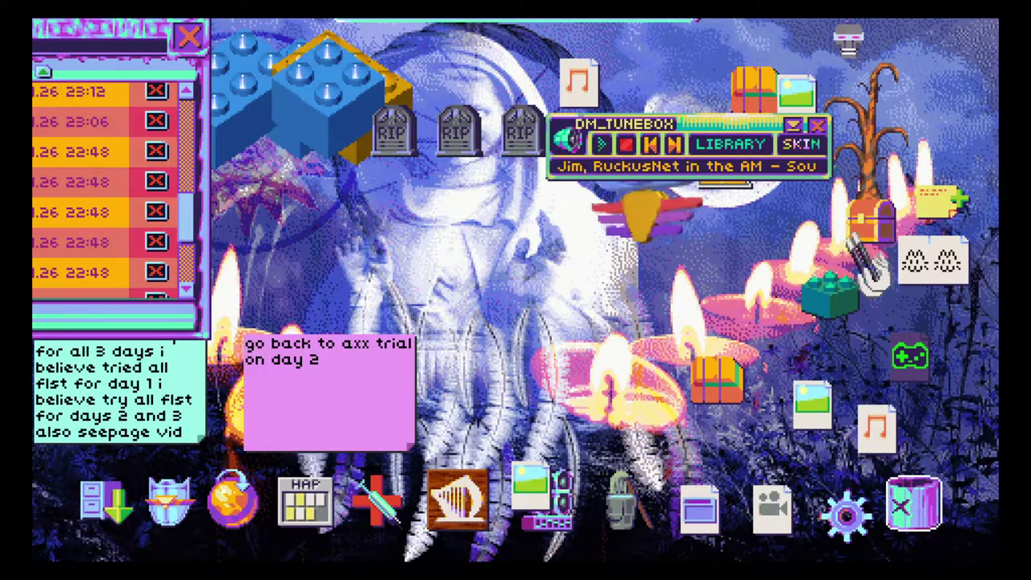
{"action": "mouse_move", "coordinate": [854, 218]}
{"action": "left_mouse_down"}
{"action": "mouse_move", "coordinate": [882, 256]}
{"action": "mouse_move", "coordinate": [870, 193]}
{"action": "left_mouse_up"}
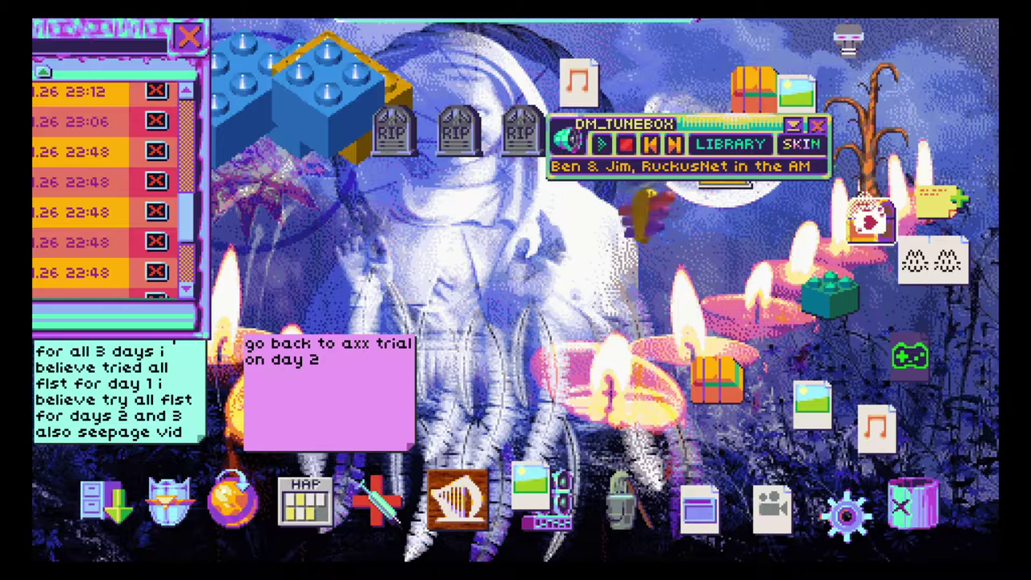
- Move the floating-island tree to the desktop centre, then open and close its treasure chest
{"action": "left_click", "coordinate": [651, 143]}
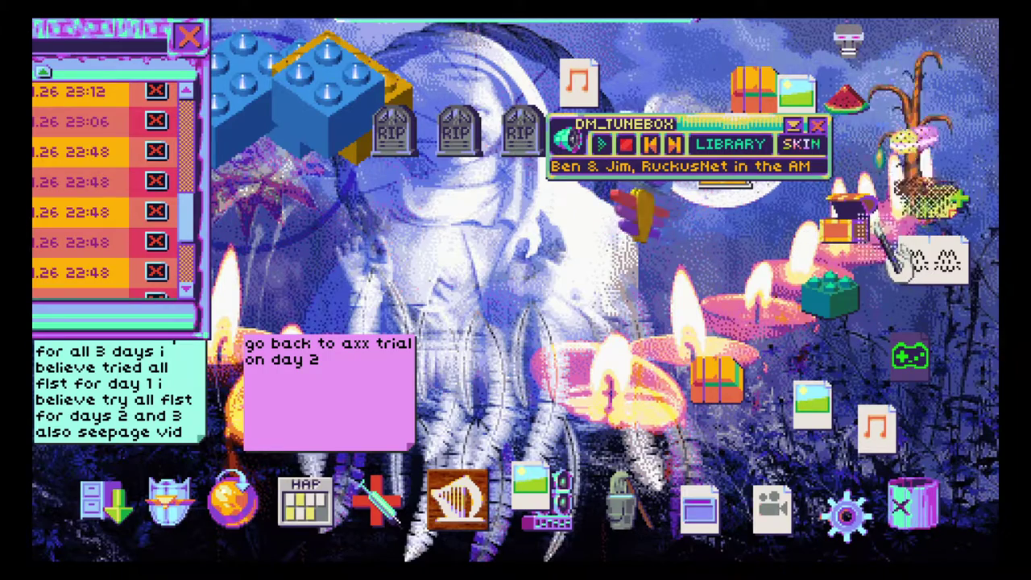
{"action": "left_click", "coordinate": [931, 500]}
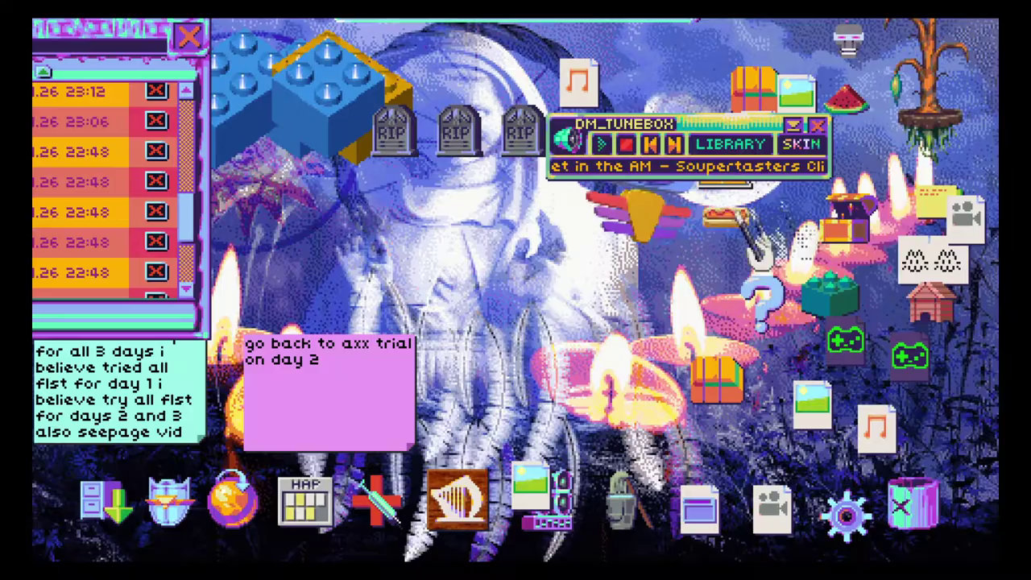
{"action": "left_click_drag", "start_coordinate": [927, 105], "coordinate": [580, 355]}
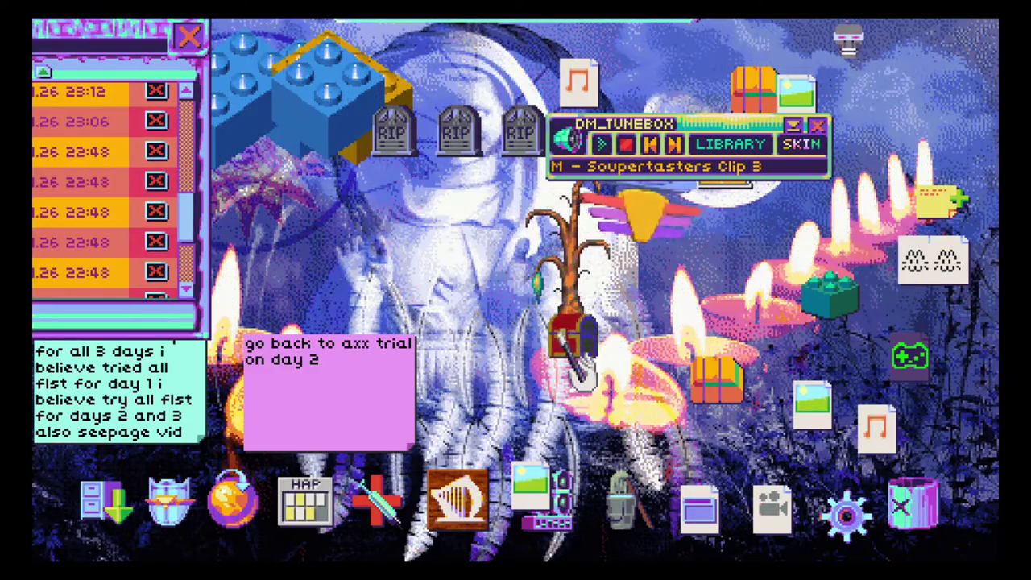
{"action": "left_click", "coordinate": [574, 343]}
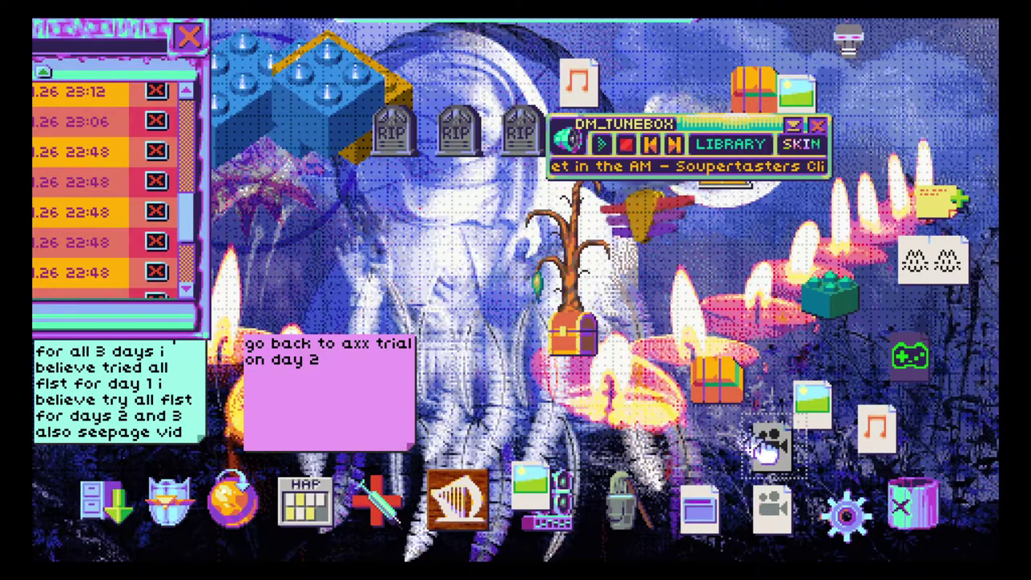
{"action": "left_click", "coordinate": [586, 338]}
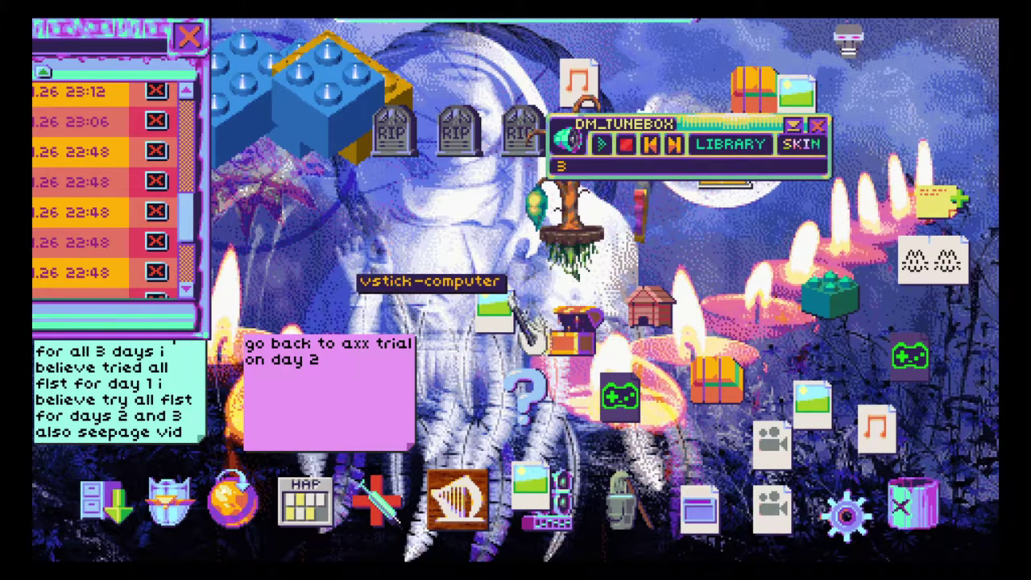
{"action": "left_click", "coordinate": [587, 339]}
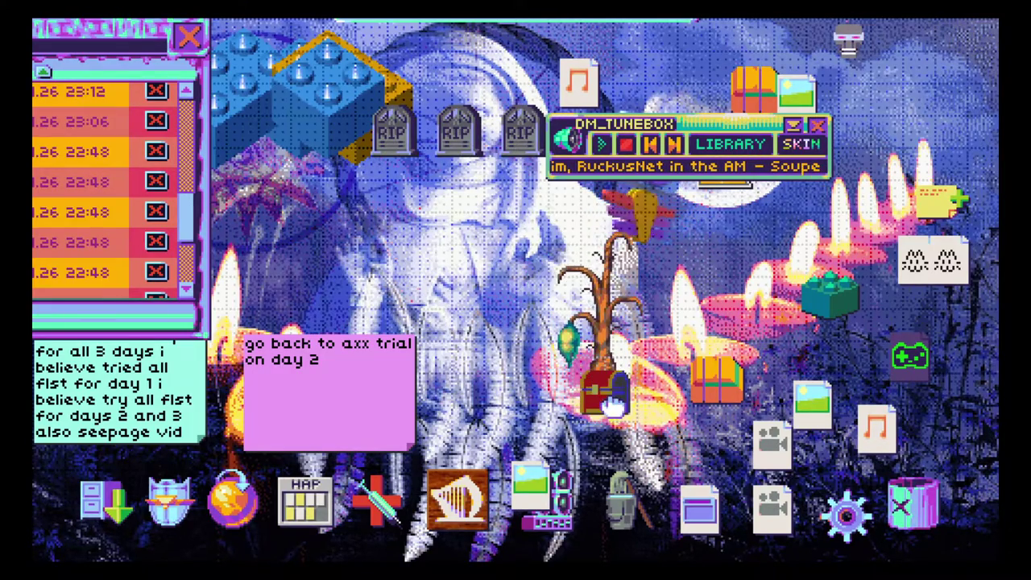
- Centre the Download Manager and preview antelope-sticker 08, 07, 05 and 04
{"action": "left_click_drag", "start_coordinate": [104, 32], "coordinate": [547, 197]}
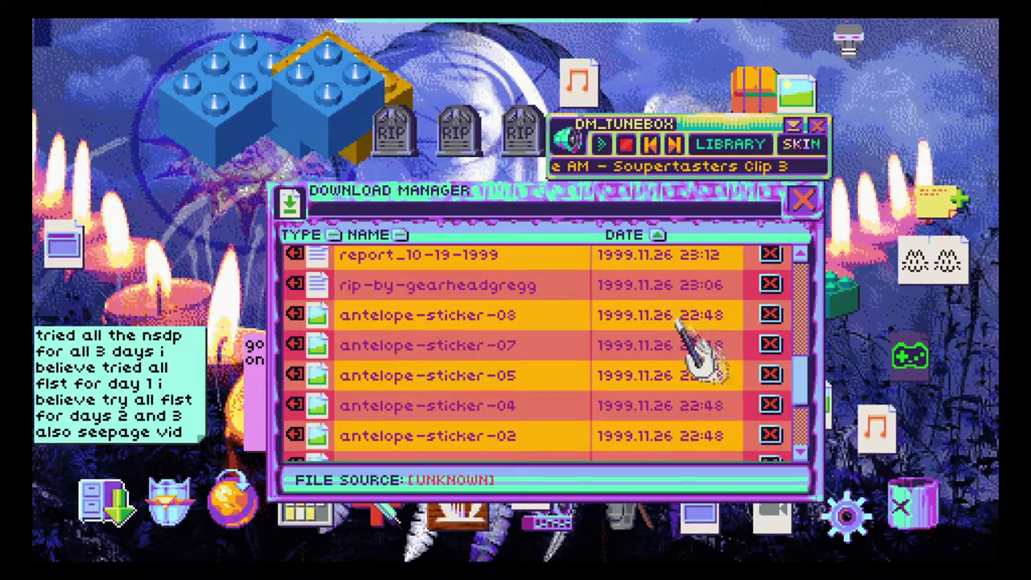
{"action": "double_click", "coordinate": [685, 318]}
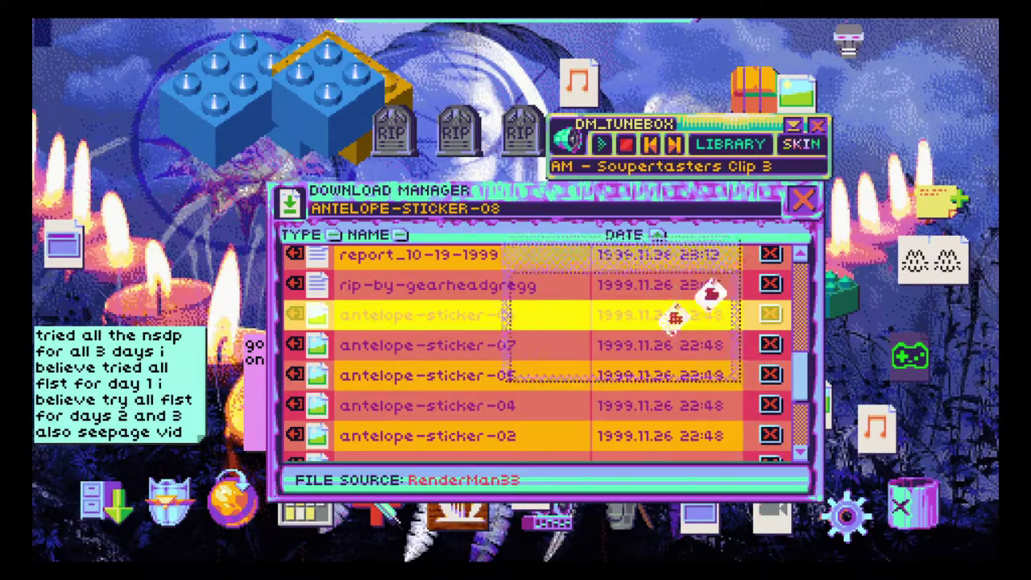
{"action": "left_click", "coordinate": [783, 132]}
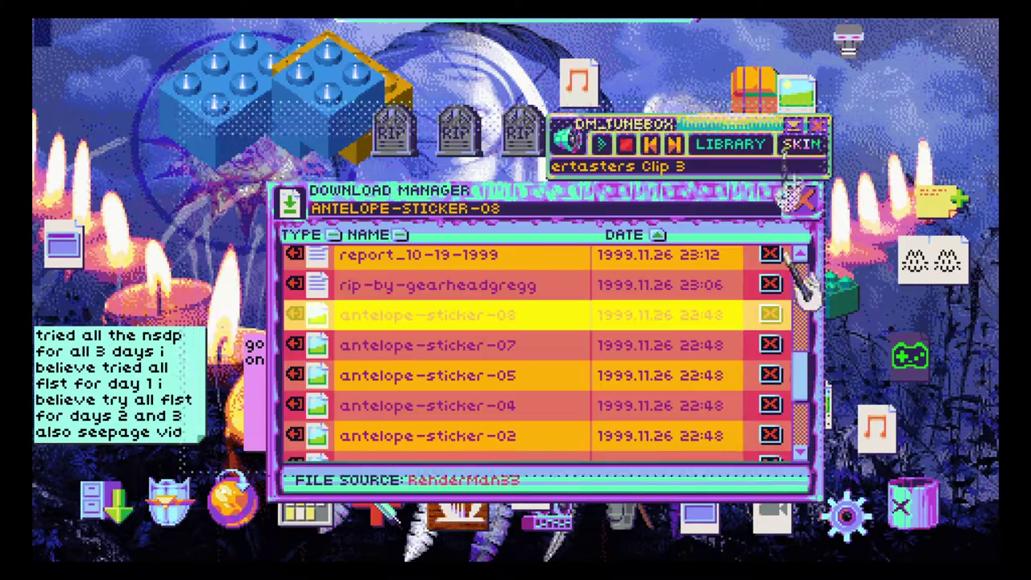
{"action": "double_click", "coordinate": [701, 338]}
{"action": "left_click", "coordinate": [848, 132]}
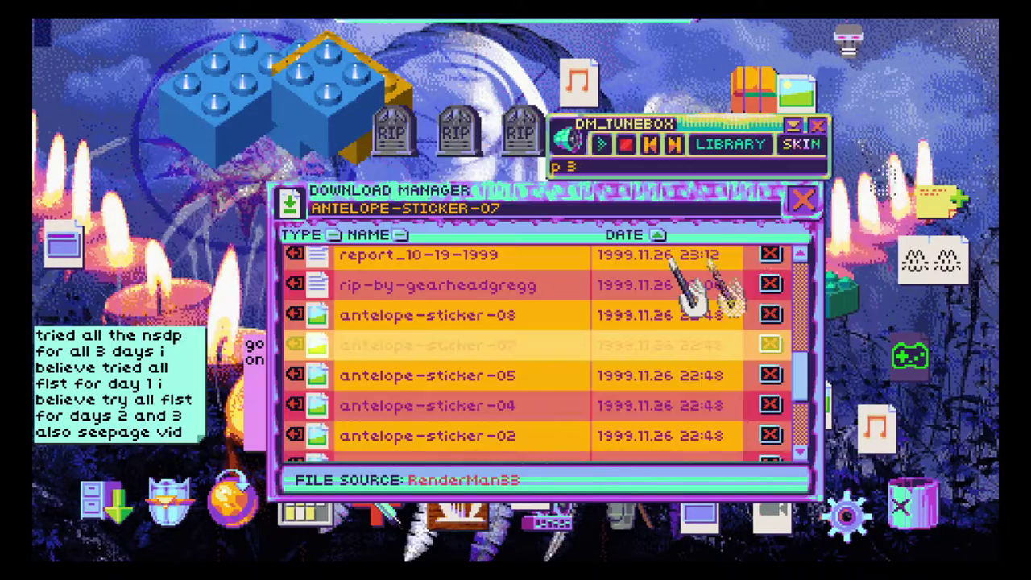
{"action": "scroll", "coordinate": [564, 339], "scroll_direction": "down", "scroll_amount": 2}
{"action": "left_click", "coordinate": [532, 316]}
{"action": "double_click", "coordinate": [532, 315]}
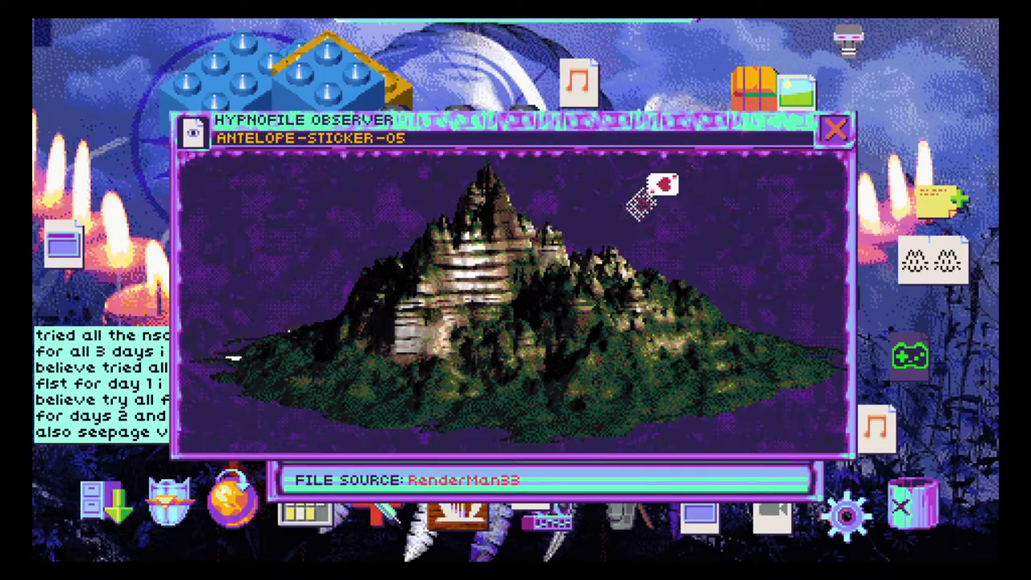
{"action": "left_click", "coordinate": [837, 131]}
{"action": "left_click", "coordinate": [531, 284]}
{"action": "double_click", "coordinate": [532, 283]}
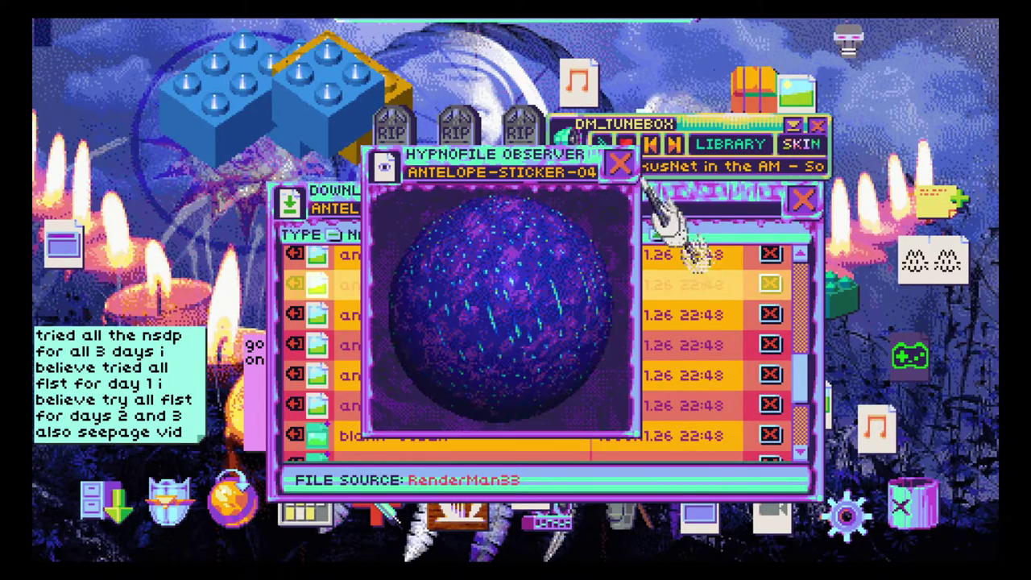
{"action": "left_click", "coordinate": [621, 165]}
- Preview antelope-sticker 02, 03, 01 and 06
{"action": "left_click", "coordinate": [516, 315]}
{"action": "double_click", "coordinate": [516, 316]}
{"action": "left_click", "coordinate": [620, 222]}
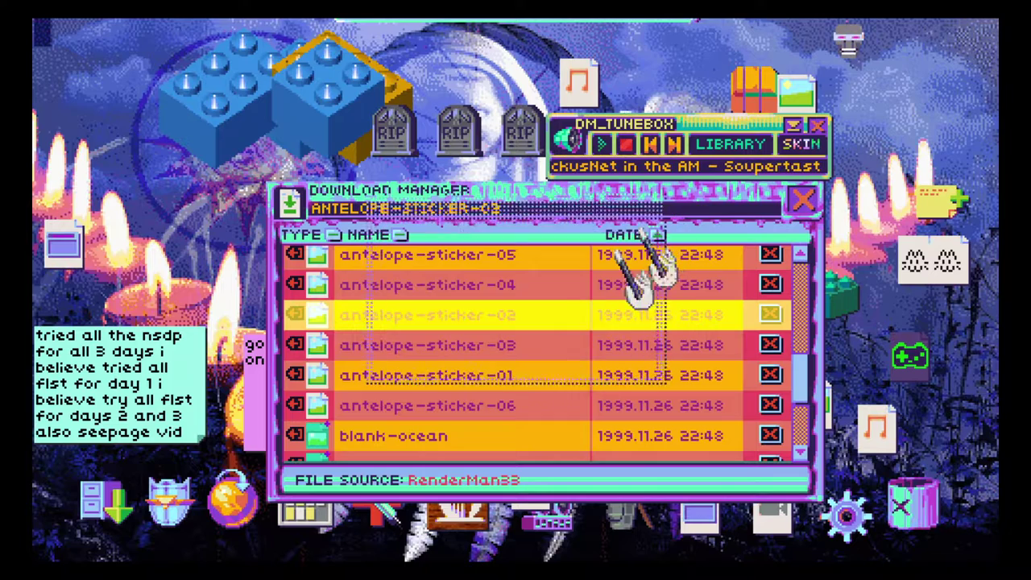
{"action": "double_click", "coordinate": [515, 345]}
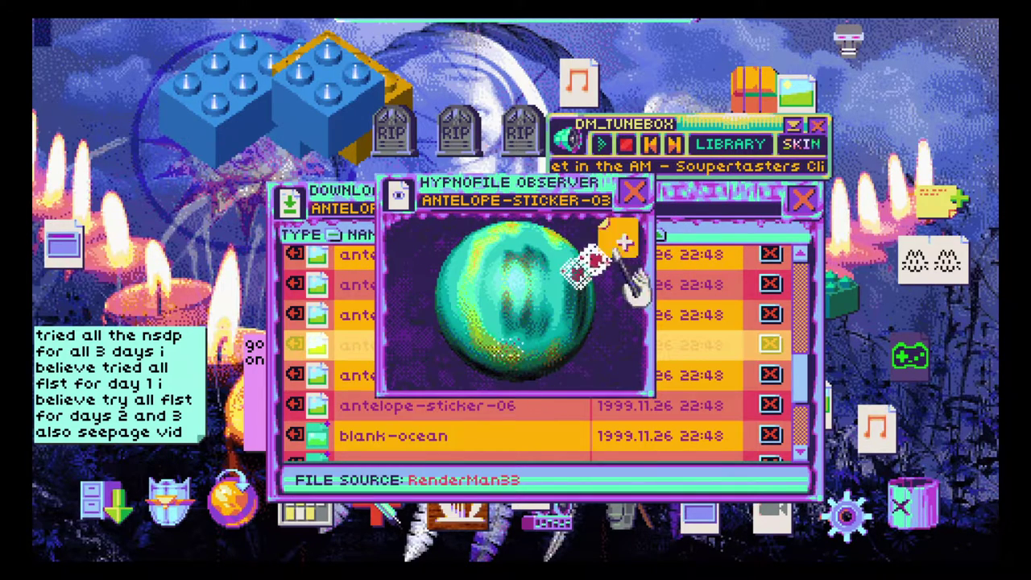
{"action": "left_click", "coordinate": [639, 191]}
{"action": "double_click", "coordinate": [531, 345]}
{"action": "left_click", "coordinate": [620, 222]}
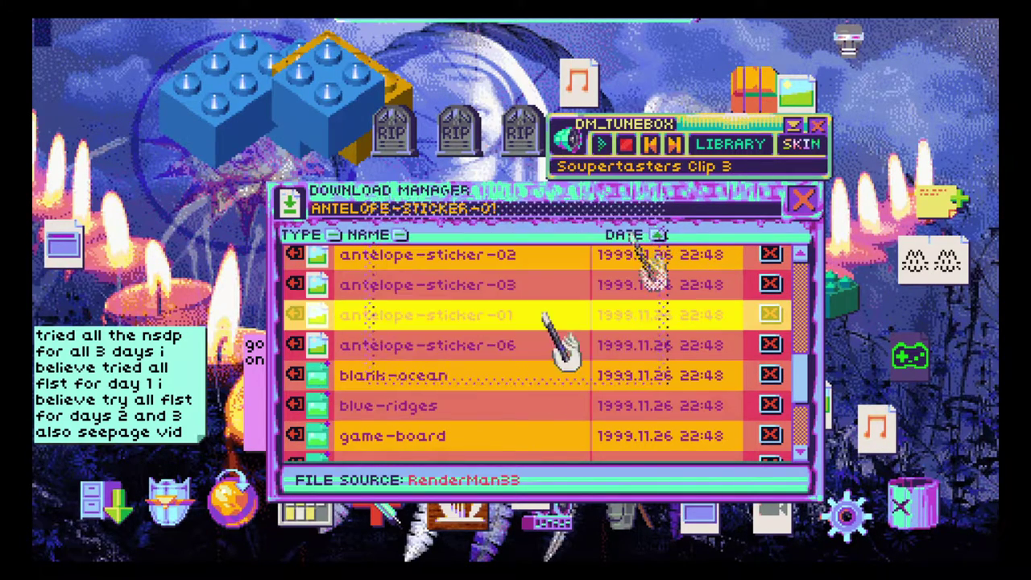
{"action": "double_click", "coordinate": [516, 347]}
{"action": "left_click", "coordinate": [844, 145]}
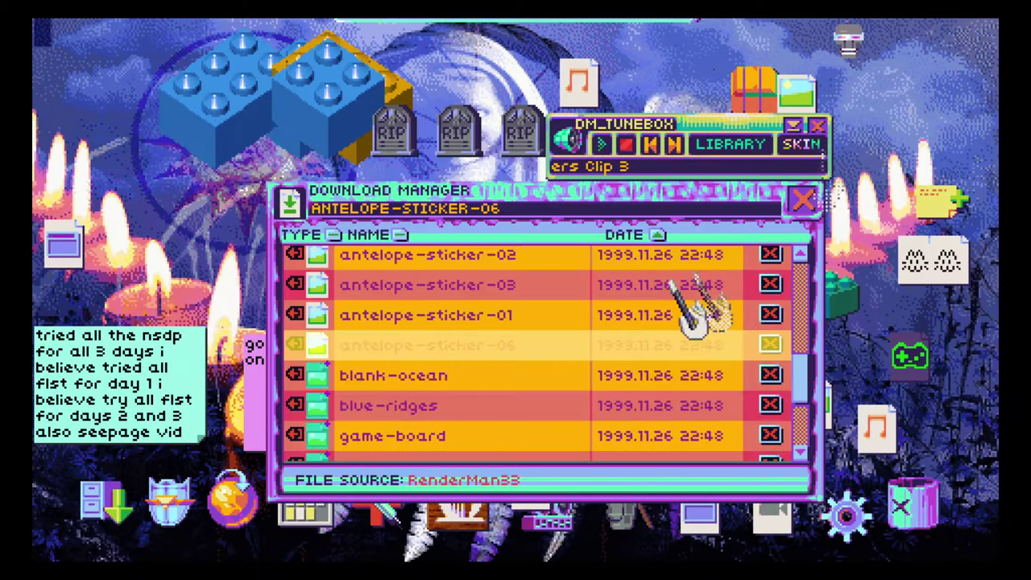
- Install blank-ocean and apply the next wallpaper in Display settings
{"action": "double_click", "coordinate": [403, 346]}
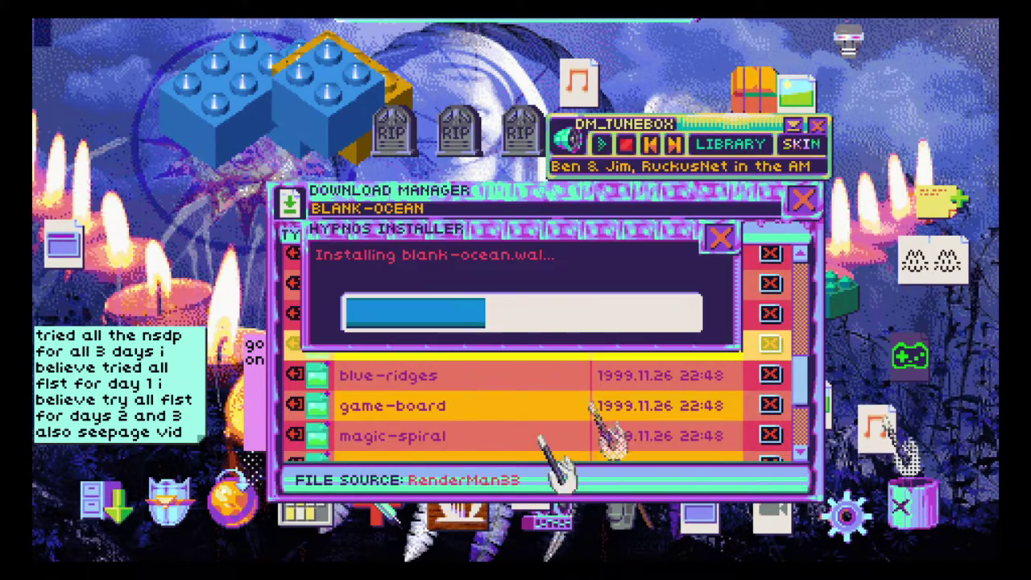
{"action": "left_click", "coordinate": [721, 238]}
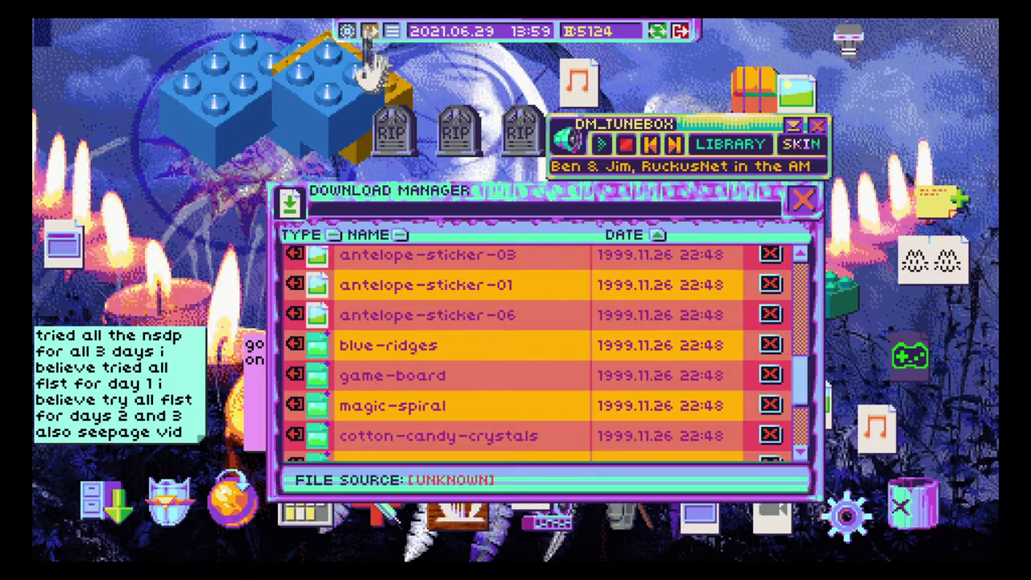
{"action": "left_click", "coordinate": [349, 31]}
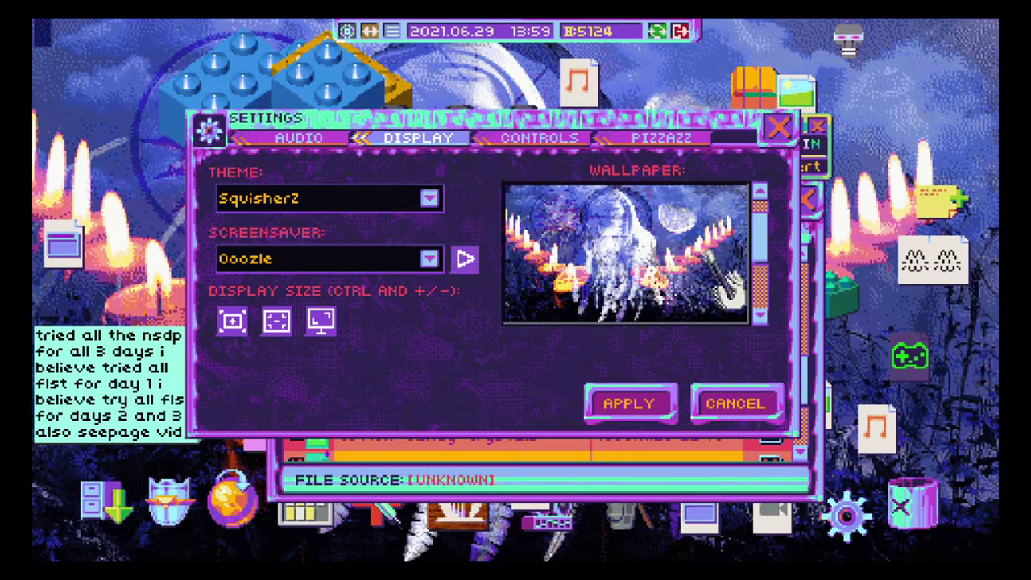
{"action": "left_click", "coordinate": [761, 316]}
{"action": "left_click", "coordinate": [641, 407]}
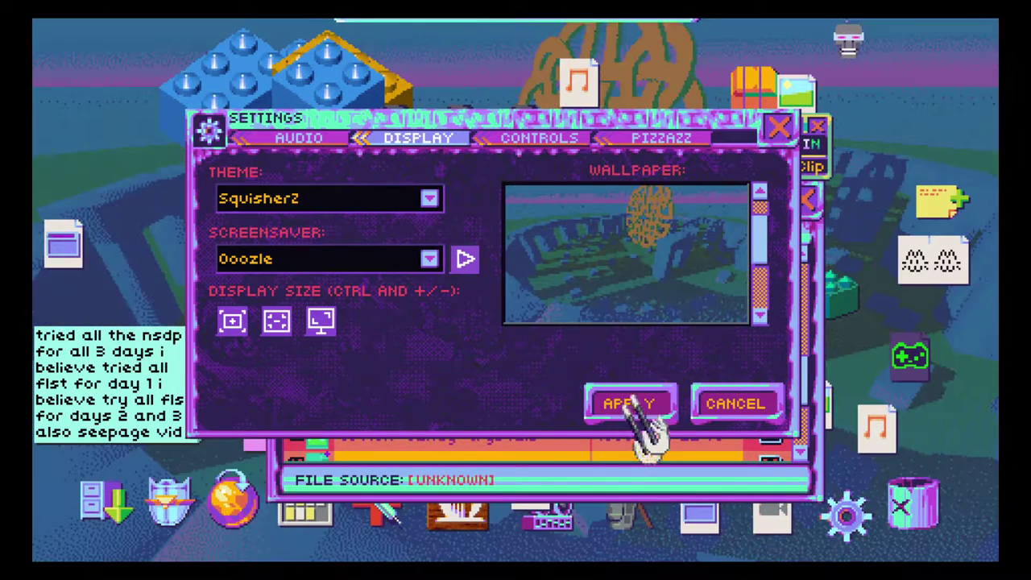
{"action": "left_click", "coordinate": [778, 127]}
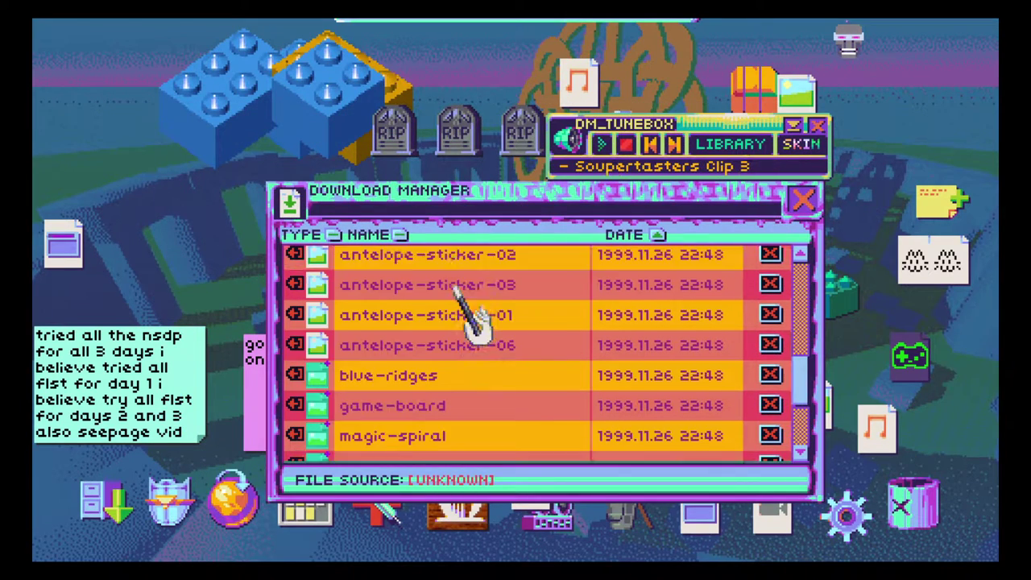
{"action": "scroll", "coordinate": [480, 320], "scroll_direction": "up", "scroll_amount": 2}
{"action": "scroll", "coordinate": [515, 347], "scroll_direction": "up", "scroll_amount": 1}
{"action": "scroll", "coordinate": [520, 355], "scroll_direction": "up", "scroll_amount": 1}
{"action": "scroll", "coordinate": [522, 353], "scroll_direction": "up", "scroll_amount": 1}
- Re-view the antelope-sticker-04 and antelope-sticker-02 images
{"action": "double_click", "coordinate": [522, 353]}
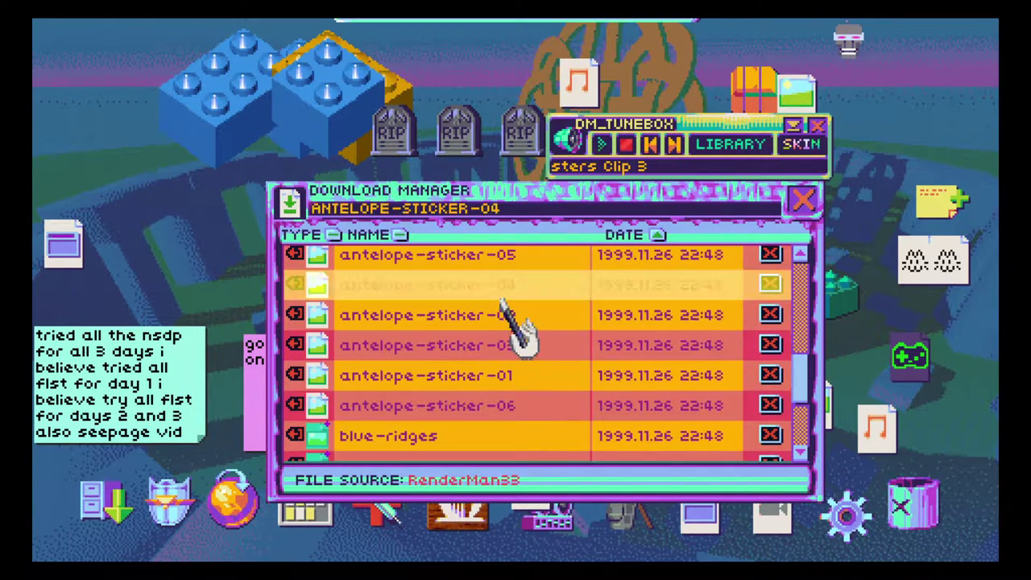
{"action": "left_click", "coordinate": [637, 153]}
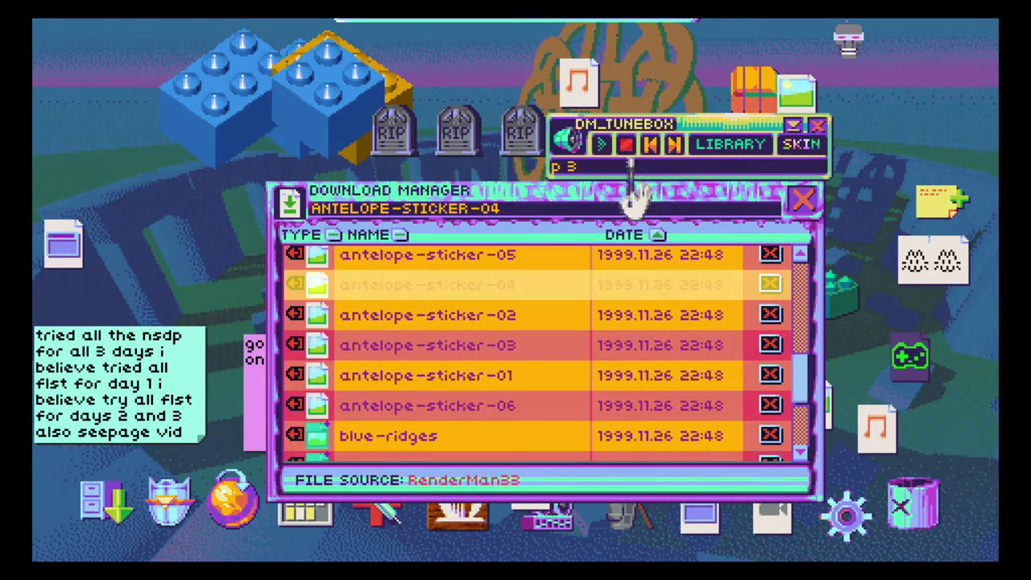
{"action": "double_click", "coordinate": [548, 322]}
{"action": "left_click", "coordinate": [637, 218]}
{"action": "scroll", "coordinate": [500, 370], "scroll_direction": "down", "scroll_amount": 2}
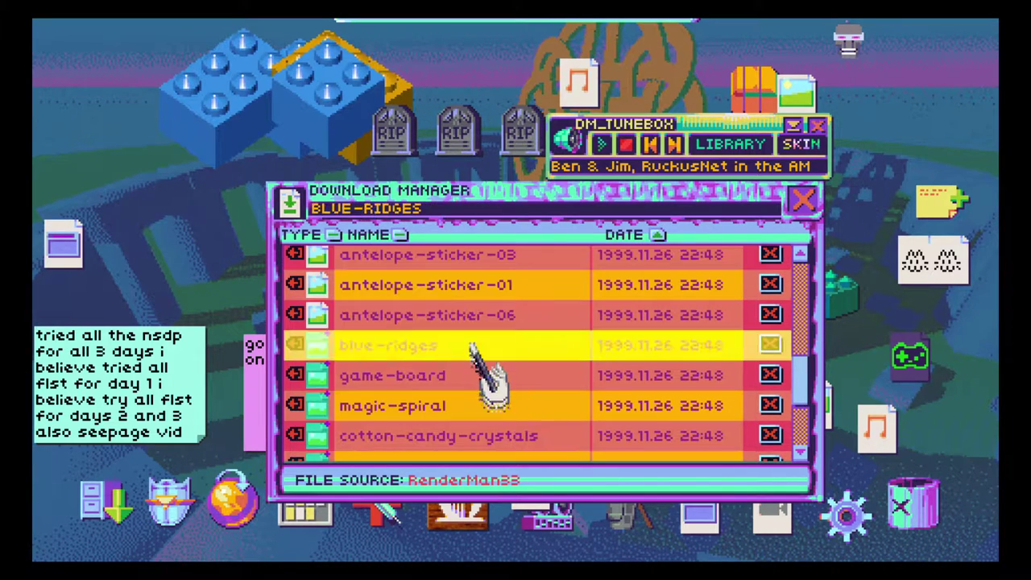
- Install the blue-ridges and game-board wallpapers
{"action": "double_click", "coordinate": [483, 347]}
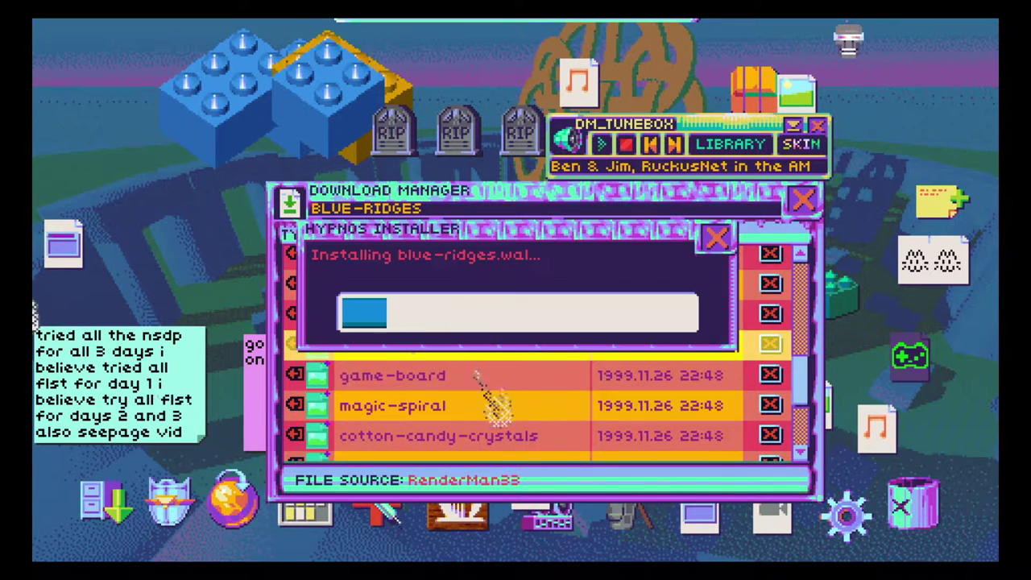
{"action": "left_click", "coordinate": [719, 238]}
{"action": "left_click", "coordinate": [528, 318]}
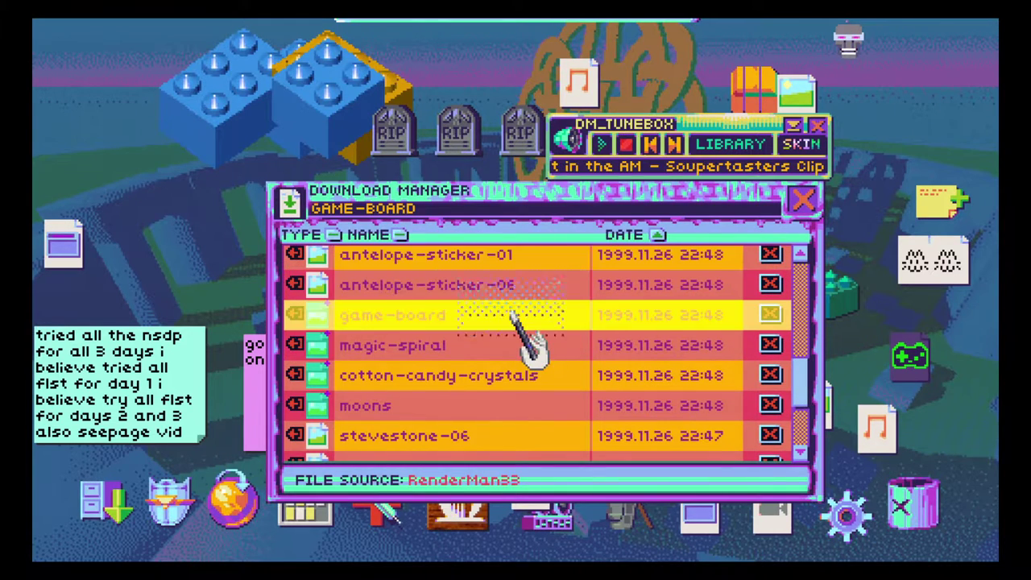
{"action": "double_click", "coordinate": [528, 318]}
{"action": "left_click", "coordinate": [719, 237]}
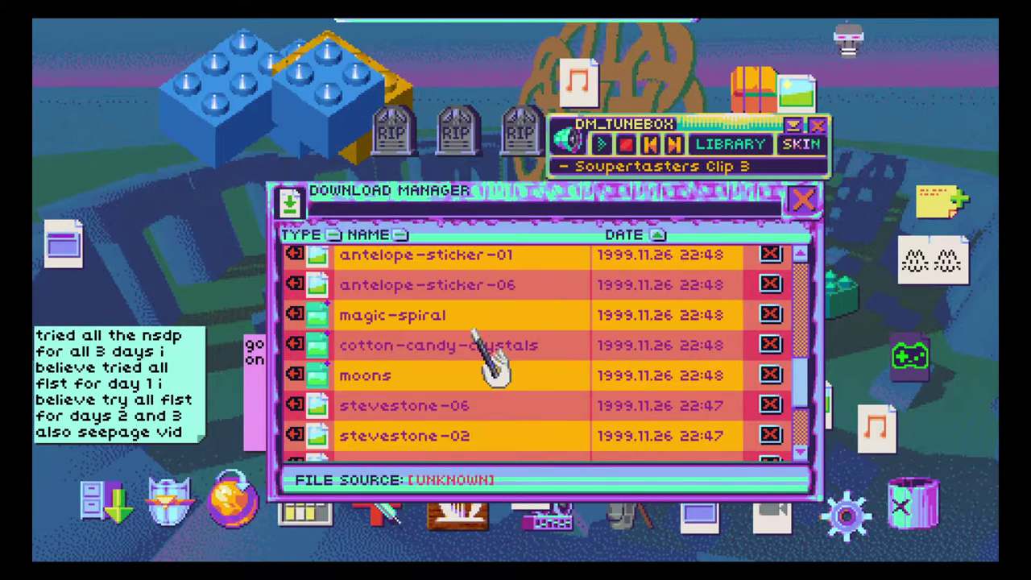
- Install the cotton-candy-crystals, magic-spiral and moons wallpapers
{"action": "double_click", "coordinate": [495, 348]}
{"action": "left_click", "coordinate": [719, 238]}
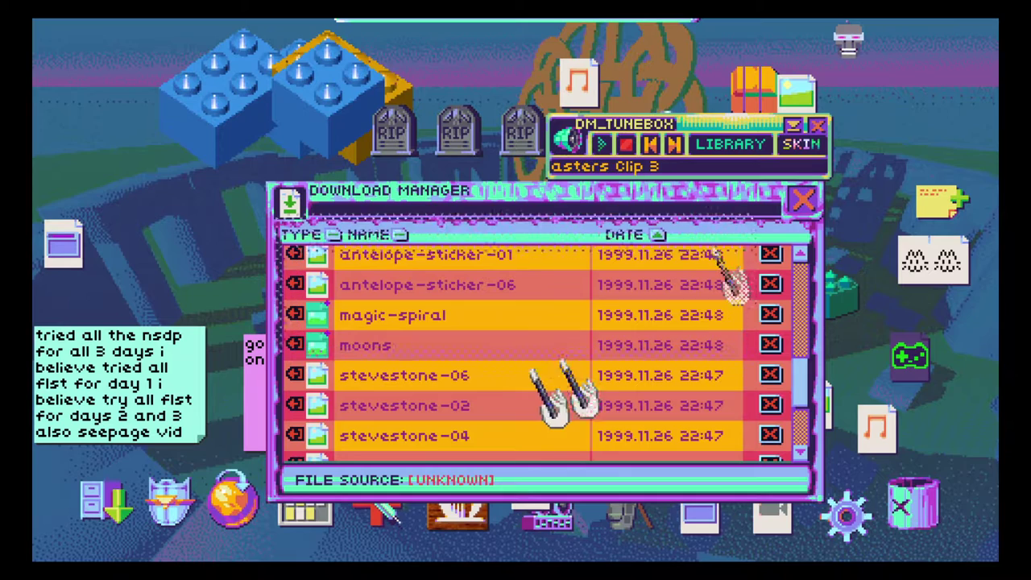
{"action": "double_click", "coordinate": [499, 316]}
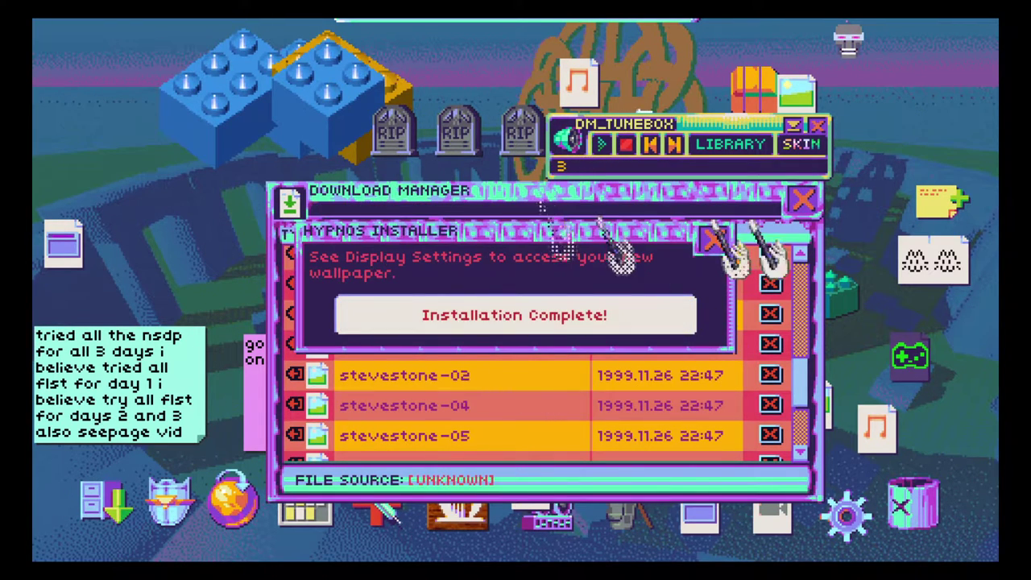
{"action": "left_click", "coordinate": [718, 238]}
{"action": "double_click", "coordinate": [496, 316]}
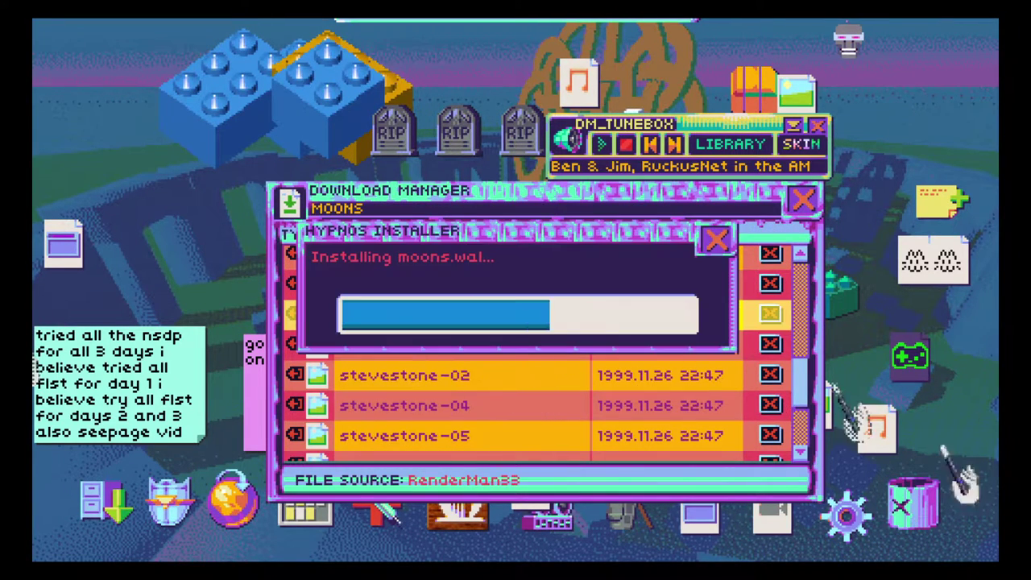
{"action": "left_click", "coordinate": [718, 238]}
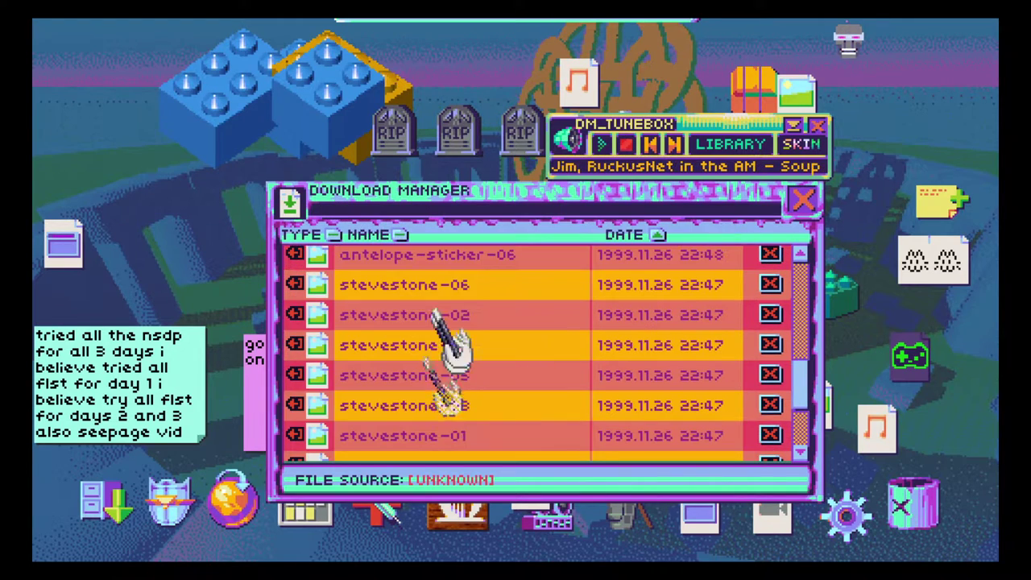
{"action": "double_click", "coordinate": [452, 286]}
- View the stevestone-06, 02, 04 and 05 images
{"action": "left_click", "coordinate": [657, 234]}
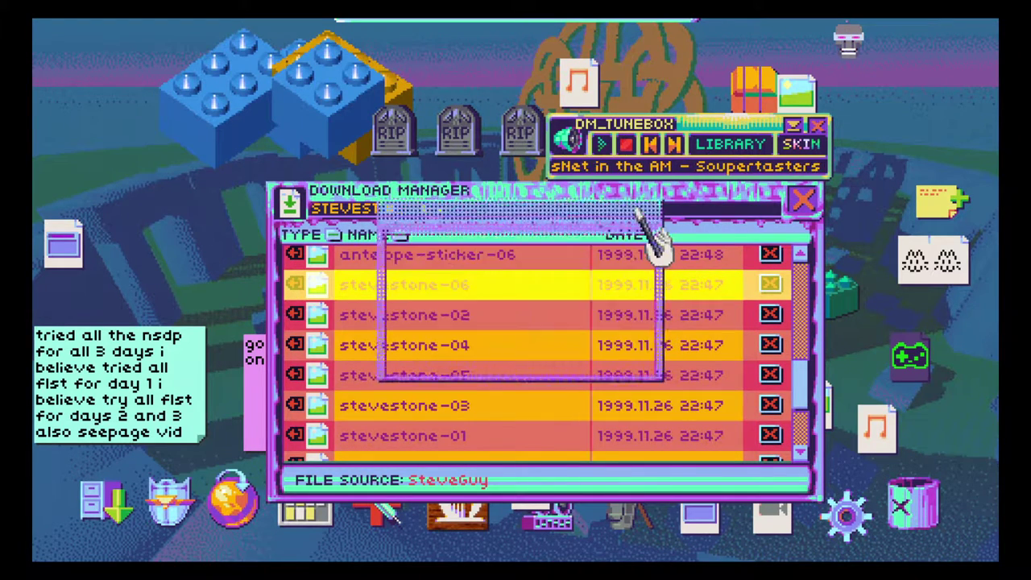
{"action": "left_click", "coordinate": [484, 316]}
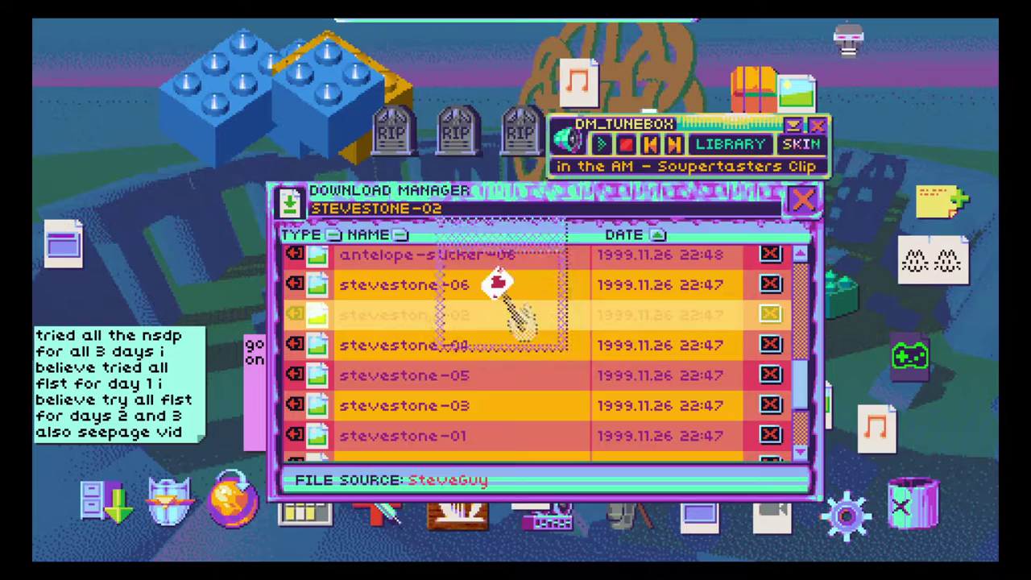
{"action": "left_click", "coordinate": [637, 149]}
{"action": "double_click", "coordinate": [467, 346]}
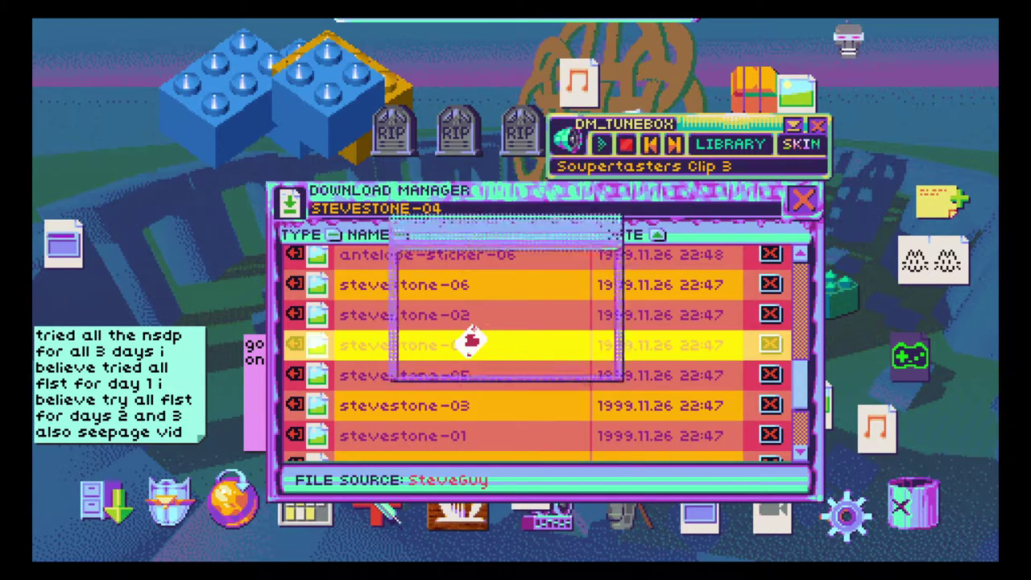
{"action": "left_click", "coordinate": [656, 234]}
{"action": "double_click", "coordinate": [467, 377]}
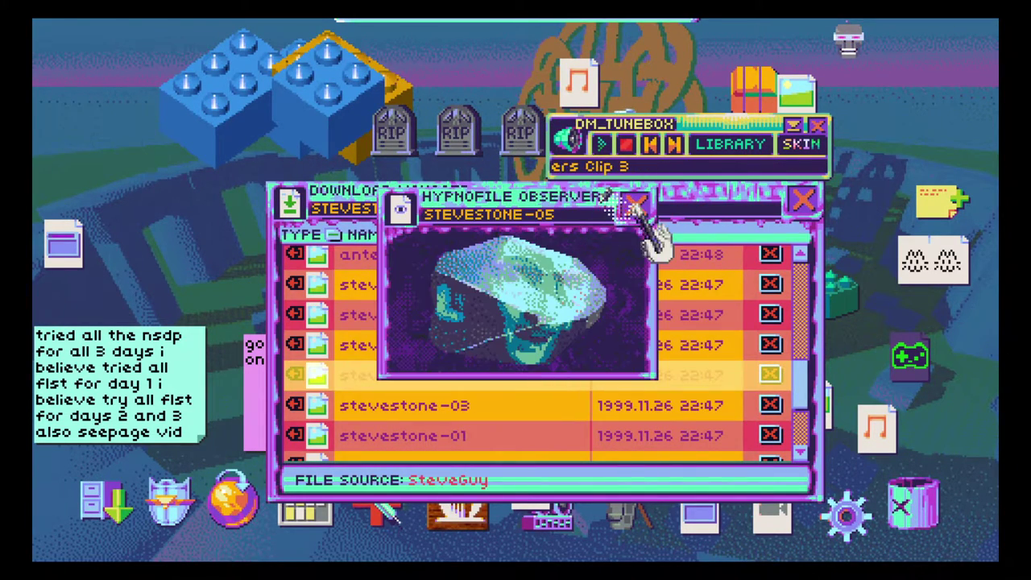
{"action": "left_click", "coordinate": [655, 200]}
{"action": "scroll", "coordinate": [484, 371], "scroll_direction": "down", "scroll_amount": 2}
- View the stevestone-03 and stevestone-01 images
{"action": "left_click", "coordinate": [483, 318]}
{"action": "double_click", "coordinate": [482, 318]}
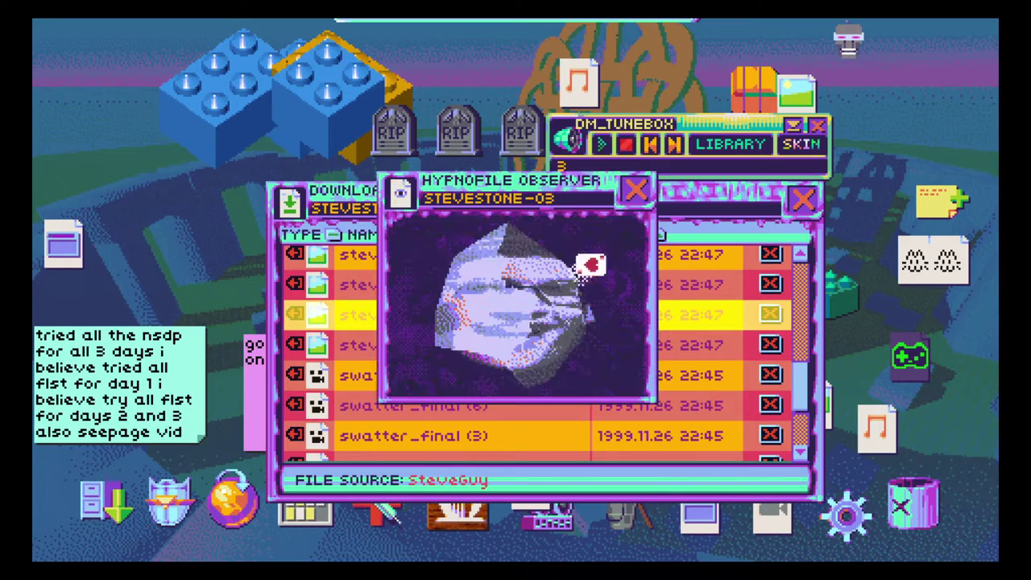
{"action": "left_click", "coordinate": [636, 193]}
{"action": "left_click", "coordinate": [484, 346]}
{"action": "double_click", "coordinate": [487, 346]}
{"action": "left_click", "coordinate": [636, 197]}
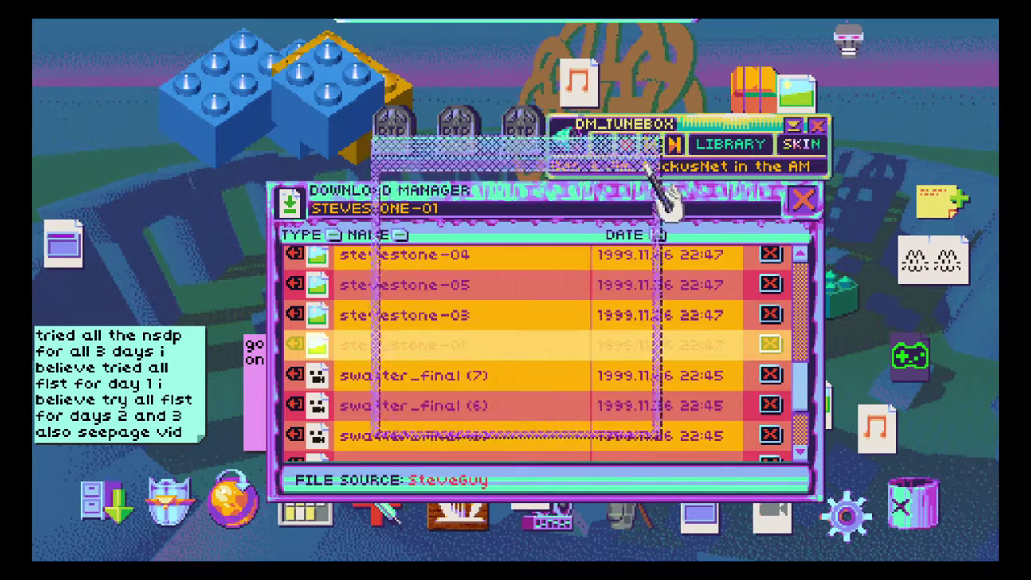
{"action": "scroll", "coordinate": [661, 379], "scroll_direction": "down", "scroll_amount": 2}
- Delete swatter_final (7) and swatter_final (6) from the downloads
{"action": "left_click", "coordinate": [769, 315]}
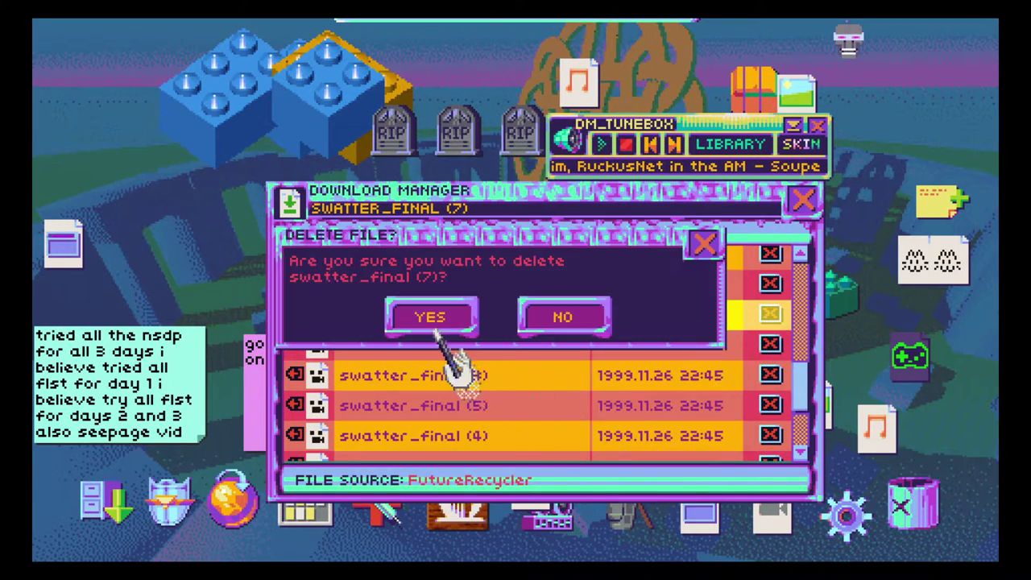
{"action": "left_click", "coordinate": [431, 314]}
{"action": "left_click", "coordinate": [726, 318]}
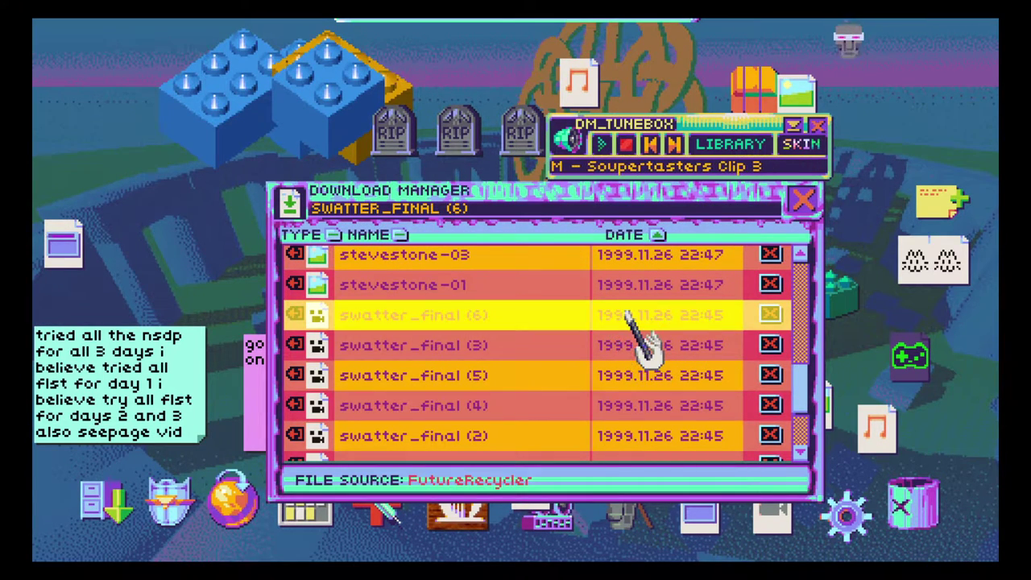
{"action": "left_click", "coordinate": [644, 347]}
{"action": "left_click", "coordinate": [636, 318]}
{"action": "left_click", "coordinate": [769, 315]}
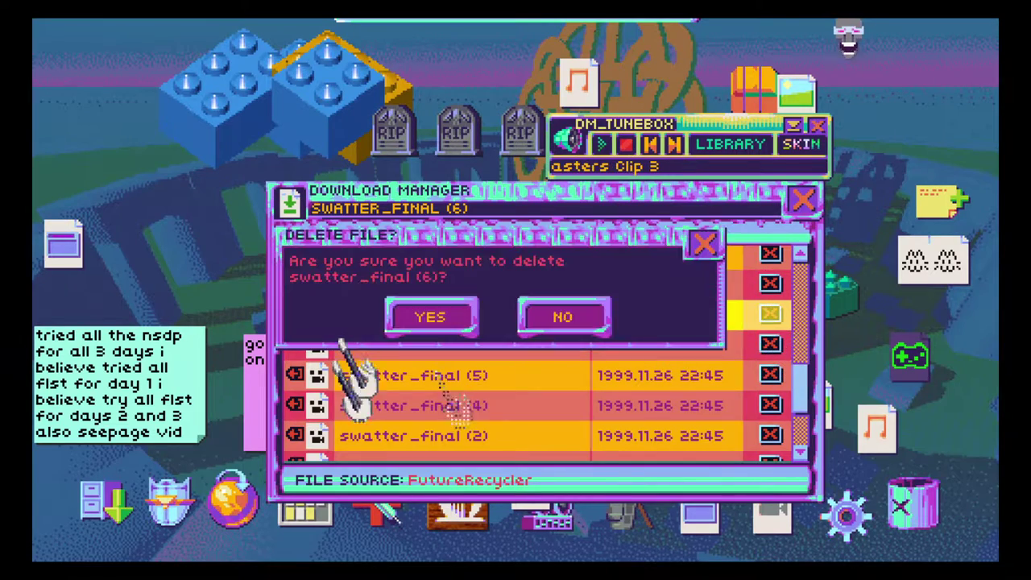
{"action": "left_click", "coordinate": [431, 316]}
- Delete swatter_final (3), (5) and (4)
{"action": "left_click", "coordinate": [725, 286]}
{"action": "left_click", "coordinate": [770, 315]}
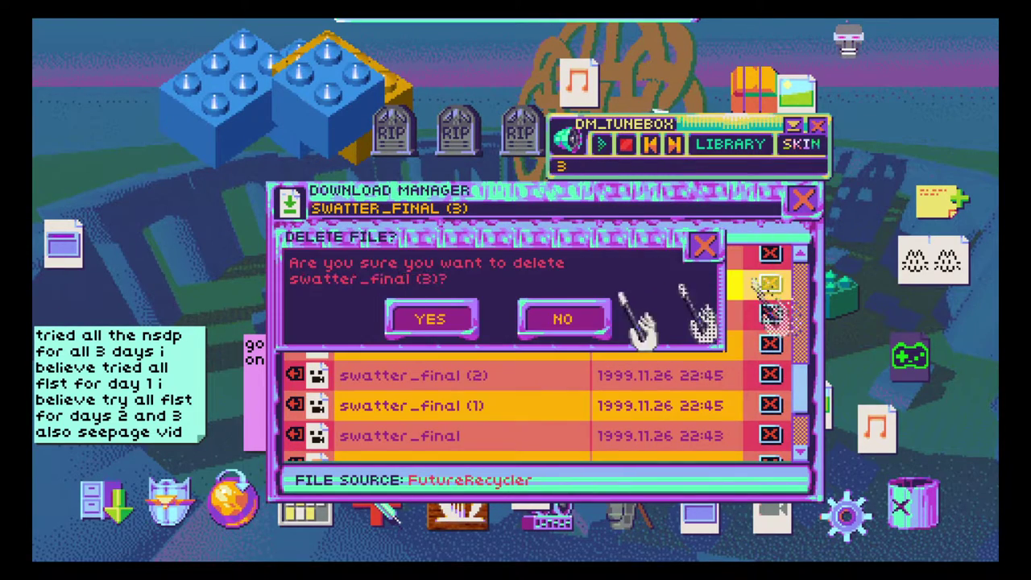
{"action": "left_click", "coordinate": [703, 247]}
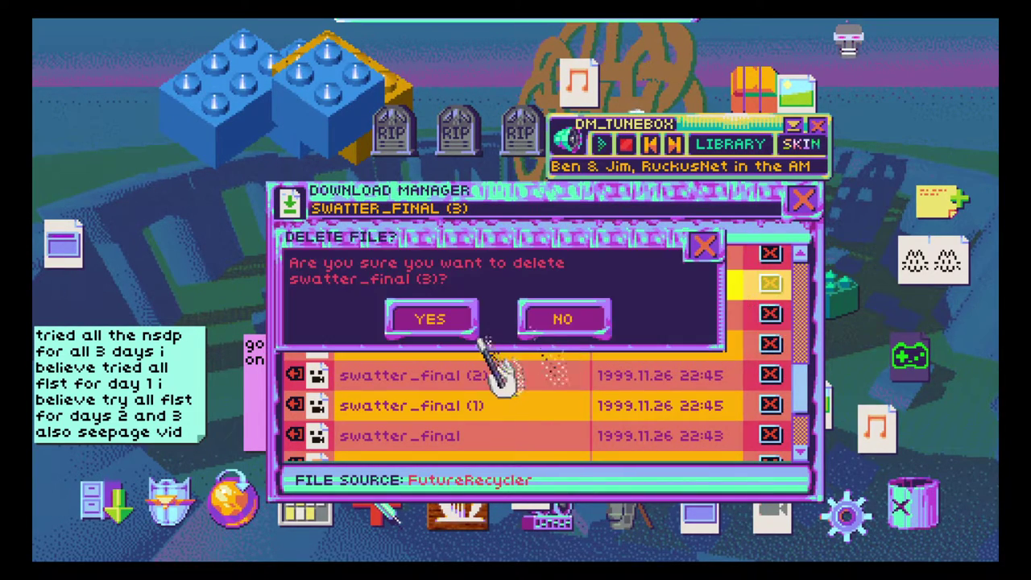
{"action": "left_click", "coordinate": [467, 322]}
{"action": "left_click", "coordinate": [770, 284]}
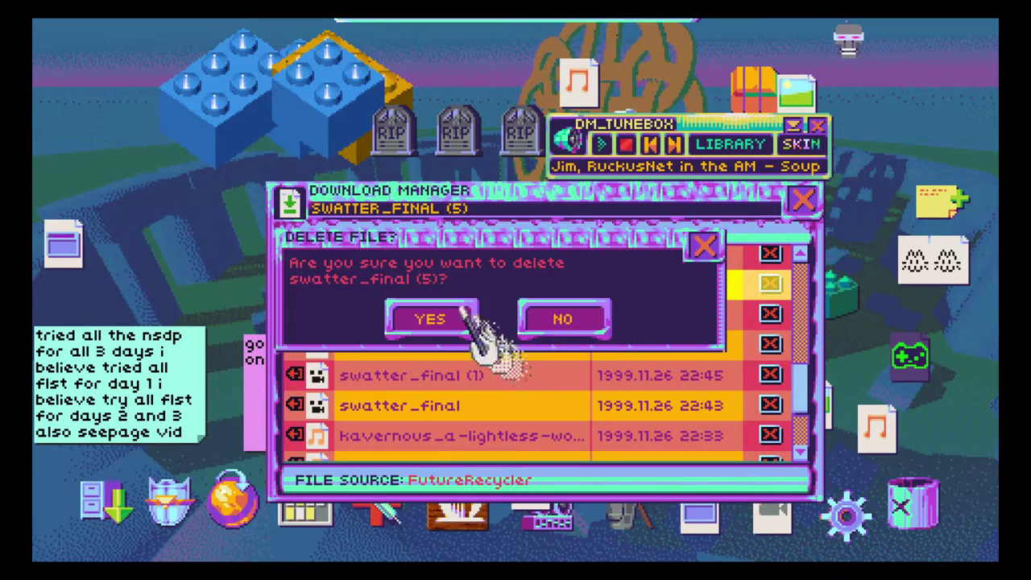
{"action": "left_click", "coordinate": [467, 322]}
{"action": "left_click", "coordinate": [770, 284]}
{"action": "left_click", "coordinate": [467, 322]}
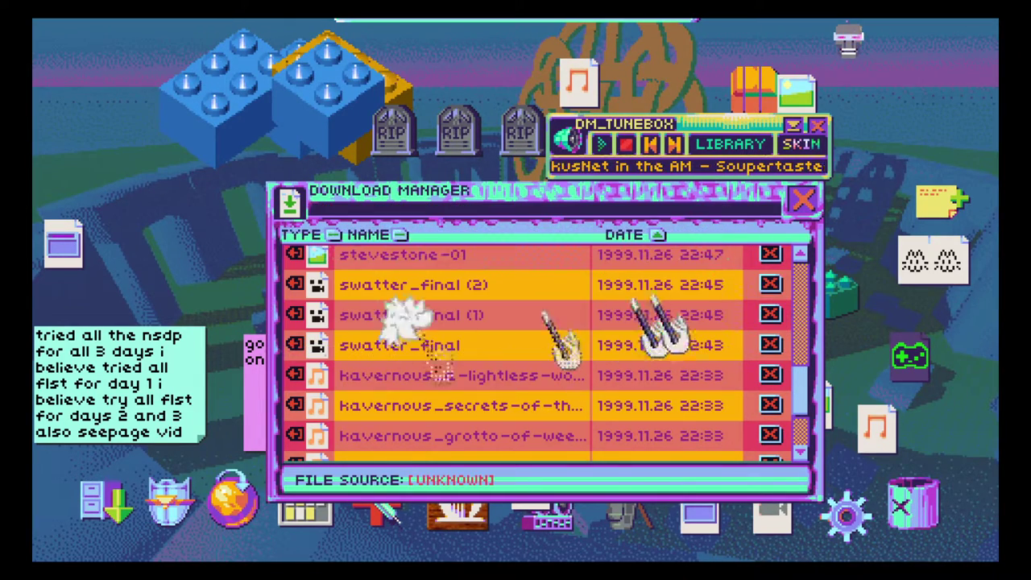
- Delete swatter_final (2), (1) and the plain swatter_final, dismissing recycle-bin alerts
{"action": "left_click", "coordinate": [770, 284]}
{"action": "left_click", "coordinate": [468, 322]}
{"action": "left_click", "coordinate": [516, 326]}
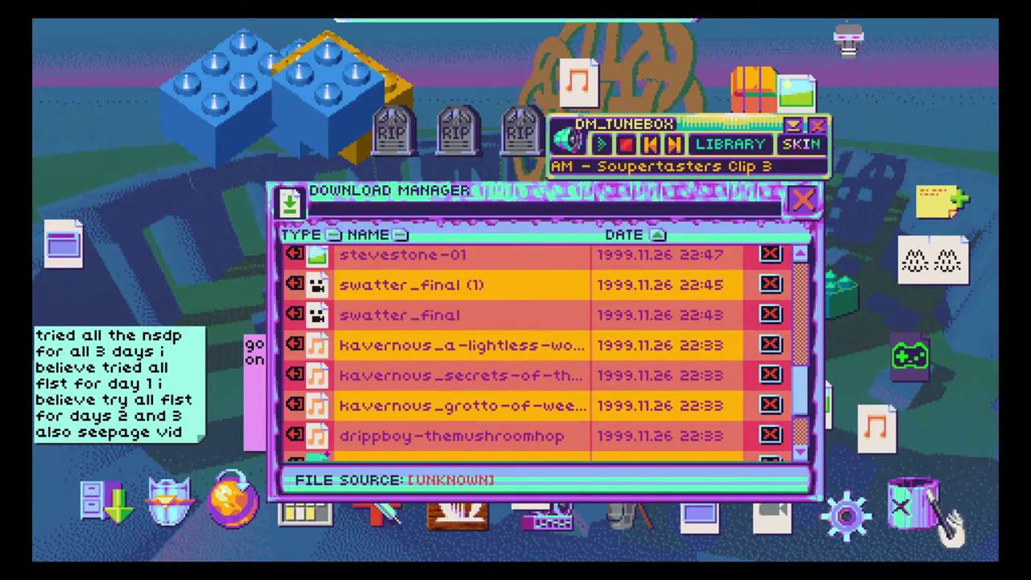
{"action": "left_click", "coordinate": [918, 508]}
{"action": "left_click", "coordinate": [427, 297]}
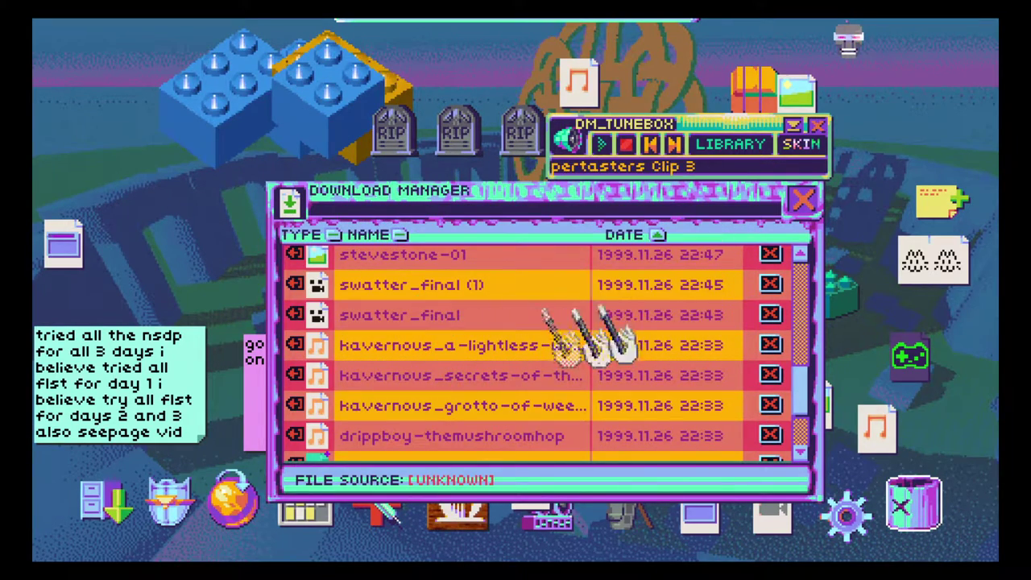
{"action": "left_click", "coordinate": [771, 285]}
{"action": "left_click", "coordinate": [468, 323]}
{"action": "left_click", "coordinate": [770, 284]}
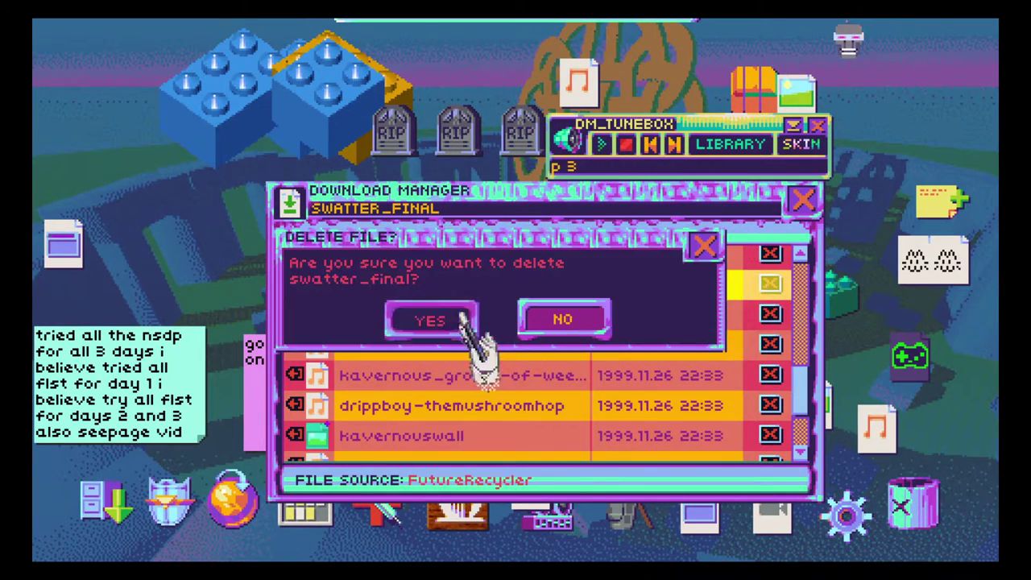
{"action": "left_click", "coordinate": [467, 322]}
{"action": "left_click", "coordinate": [709, 286]}
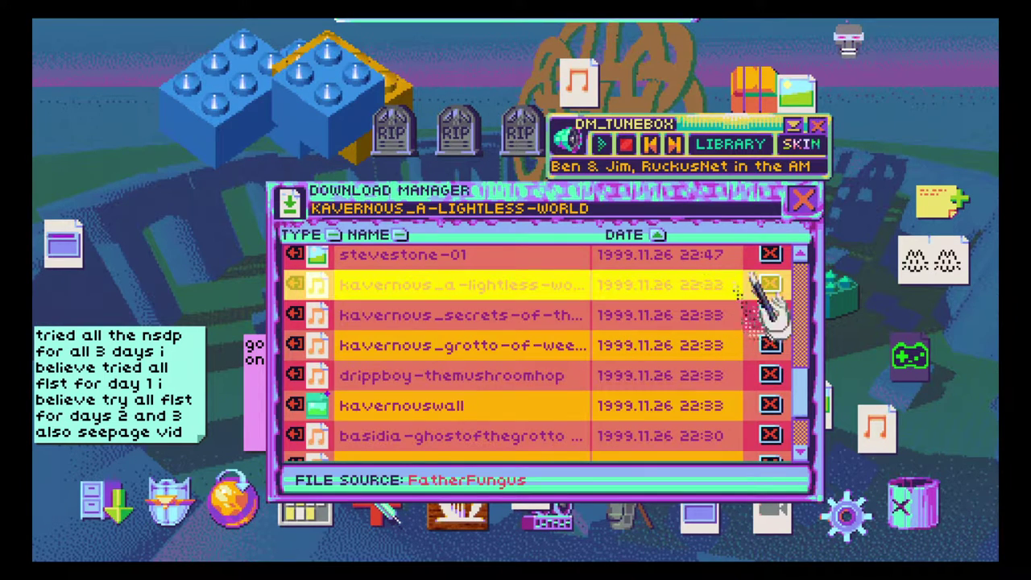
- Trash the desktop swatter_final (2) and another desktop file, then launch Hypnospace Explorer
{"action": "left_click_drag", "start_coordinate": [725, 194], "coordinate": [387, 181]}
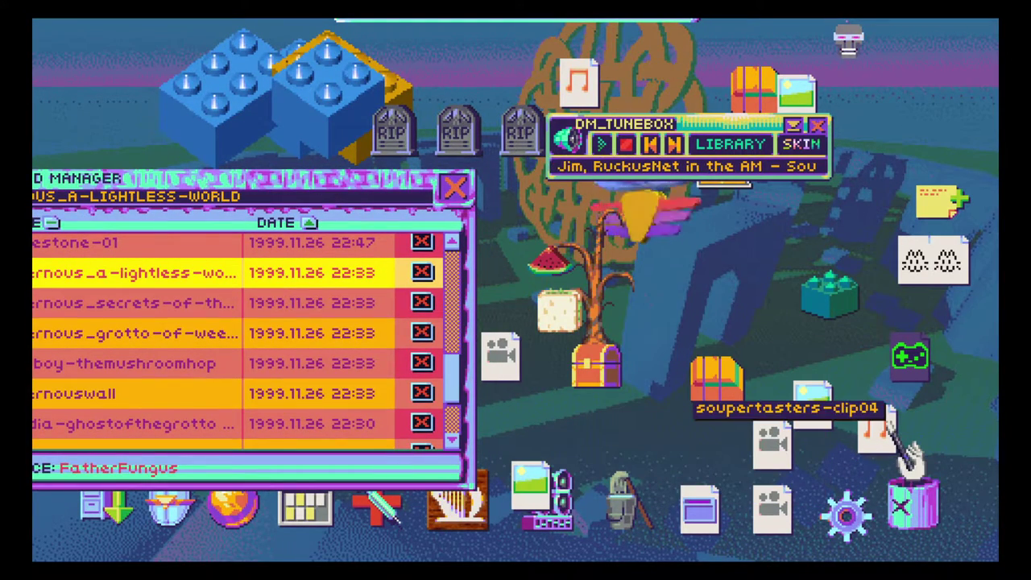
{"action": "left_click_drag", "start_coordinate": [878, 435], "coordinate": [883, 440]}
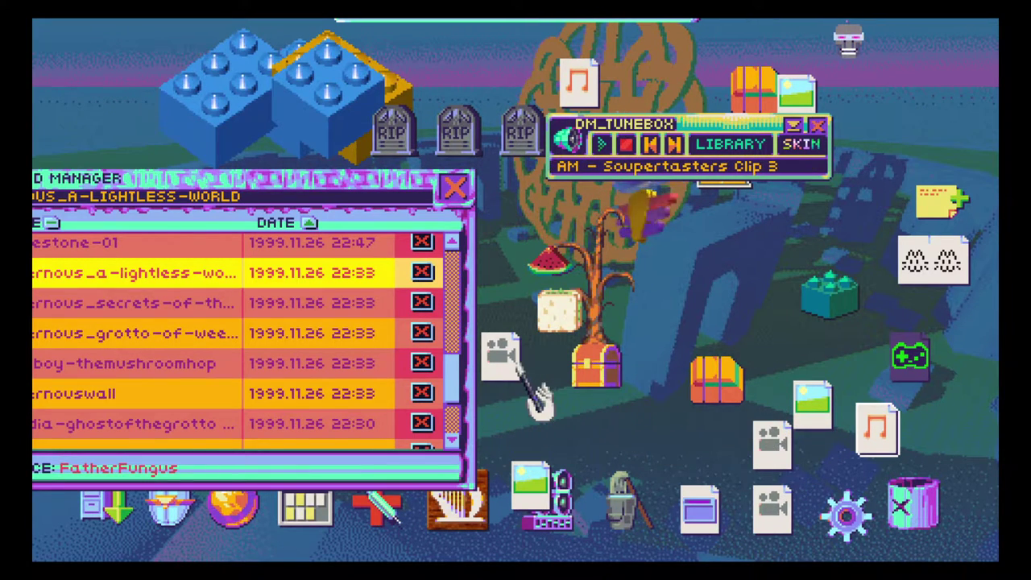
{"action": "left_click_drag", "start_coordinate": [528, 387], "coordinate": [919, 496]}
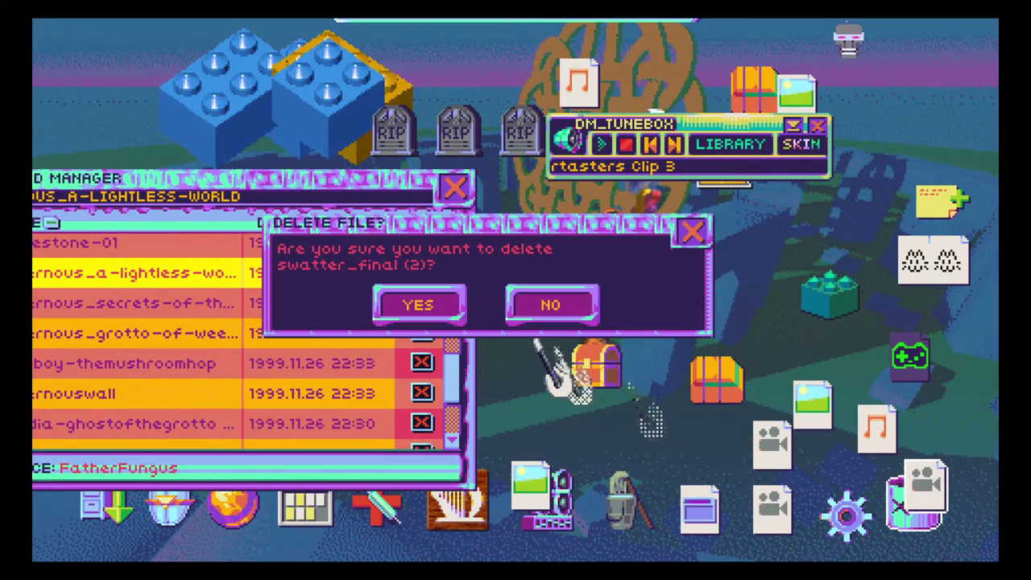
{"action": "left_click", "coordinate": [419, 301]}
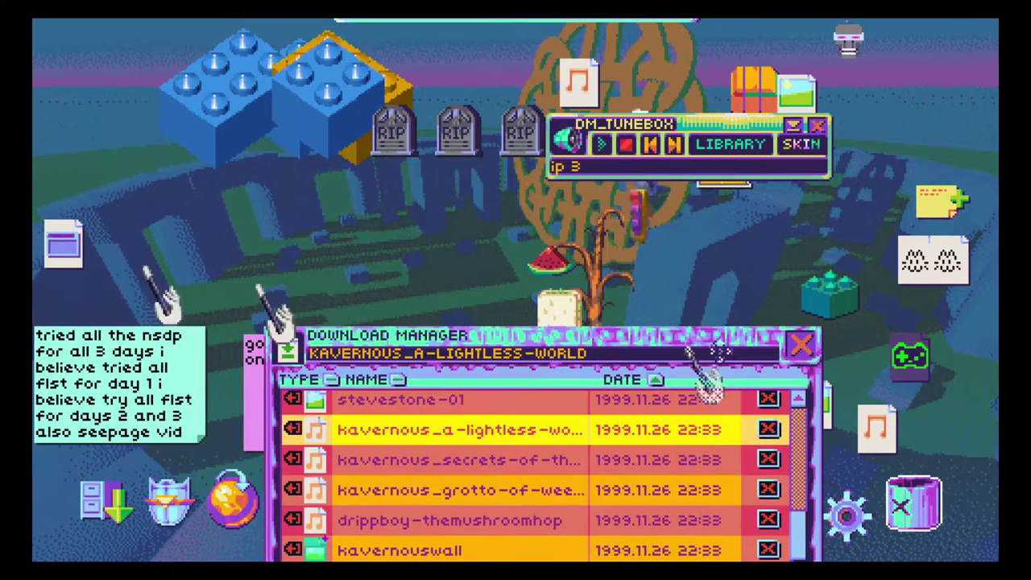
{"action": "left_click_drag", "start_coordinate": [62, 242], "coordinate": [915, 503]}
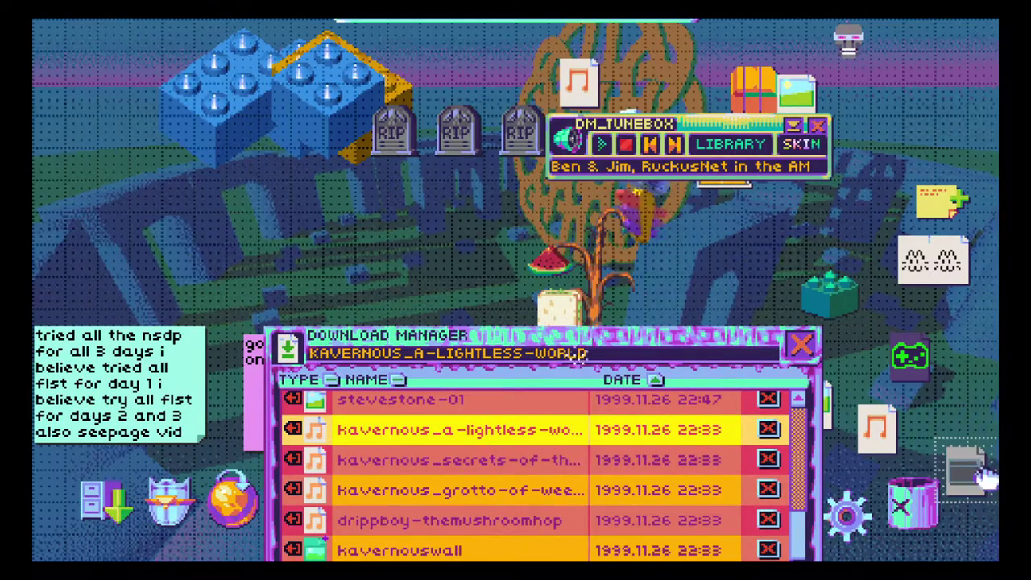
{"action": "left_click", "coordinate": [423, 305]}
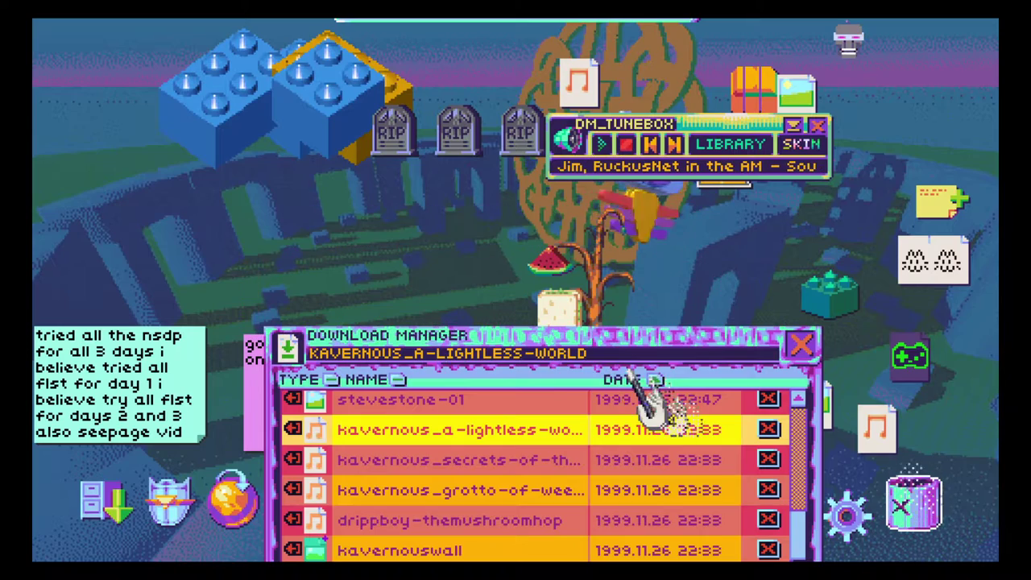
{"action": "left_click_drag", "start_coordinate": [548, 342], "coordinate": [475, 117]}
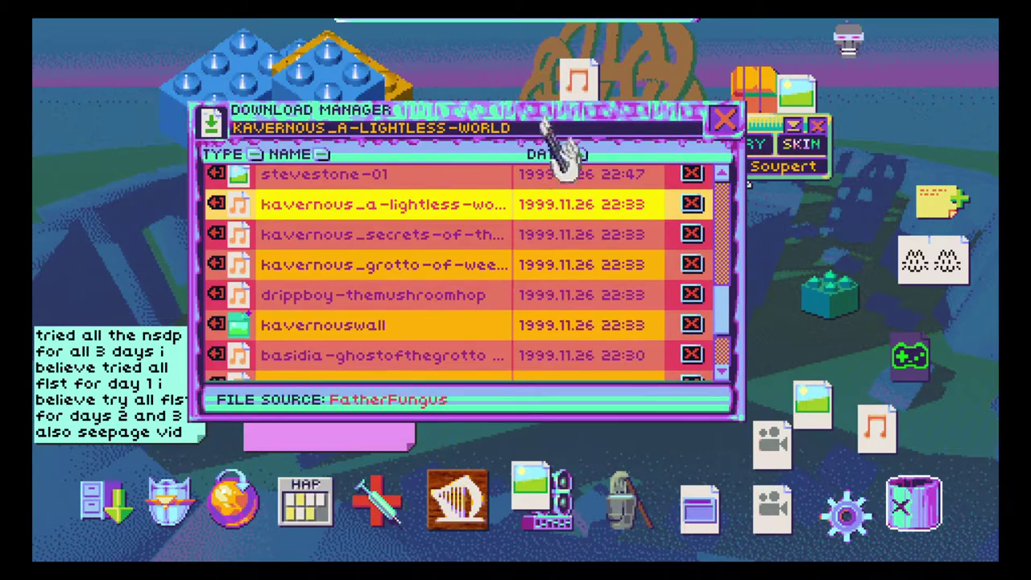
{"action": "left_click", "coordinate": [237, 503]}
- Go from Hypnospace Central to Global Newsroom and open the Sleeptime Giants New Year's article
{"action": "left_click", "coordinate": [624, 211]}
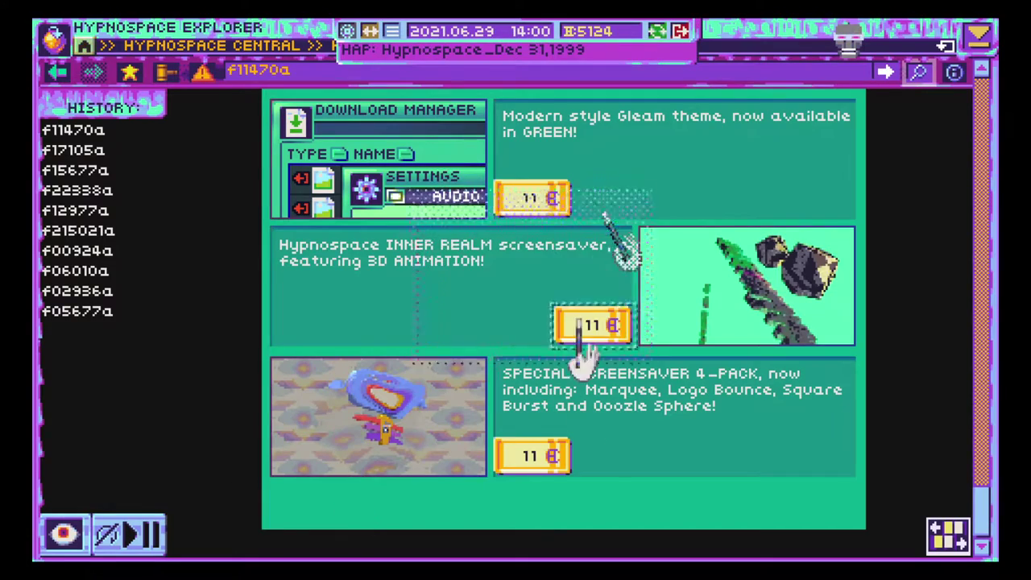
{"action": "left_click", "coordinate": [58, 71]}
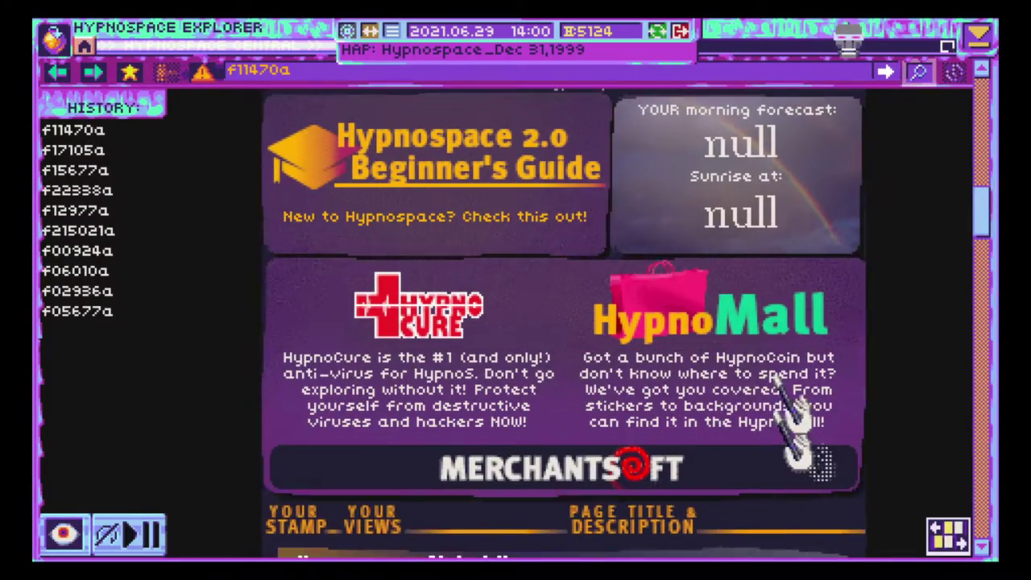
{"action": "scroll", "coordinate": [564, 322], "scroll_direction": "down", "scroll_amount": 5}
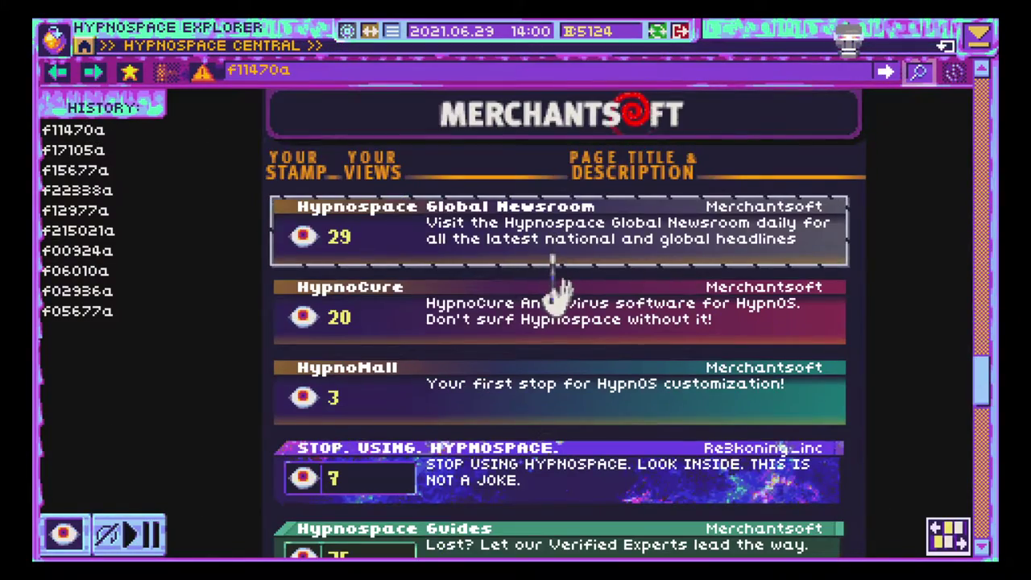
{"action": "left_click", "coordinate": [555, 274]}
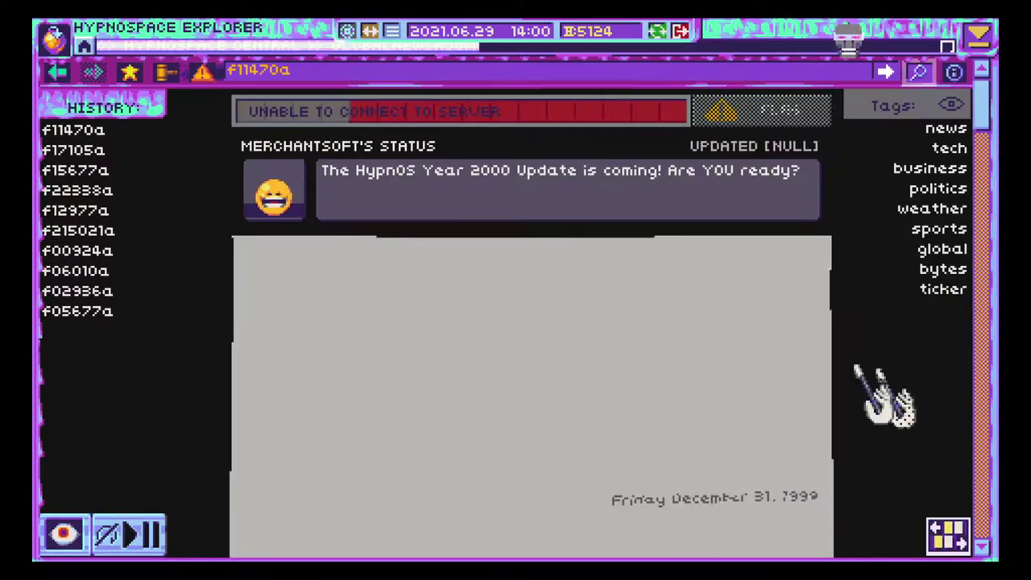
{"action": "left_click", "coordinate": [564, 319]}
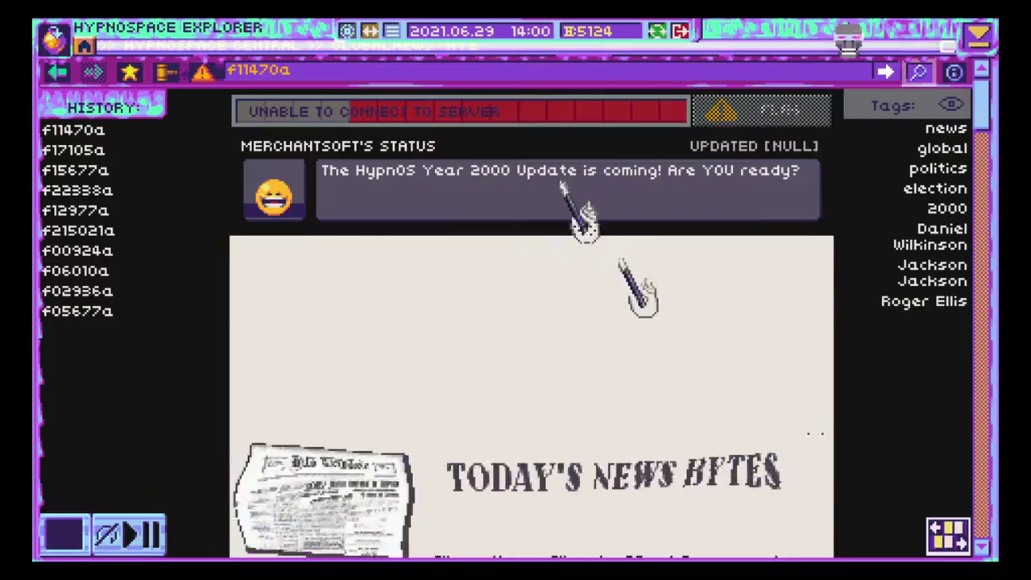
{"action": "scroll", "coordinate": [596, 330], "scroll_direction": "down", "scroll_amount": 4}
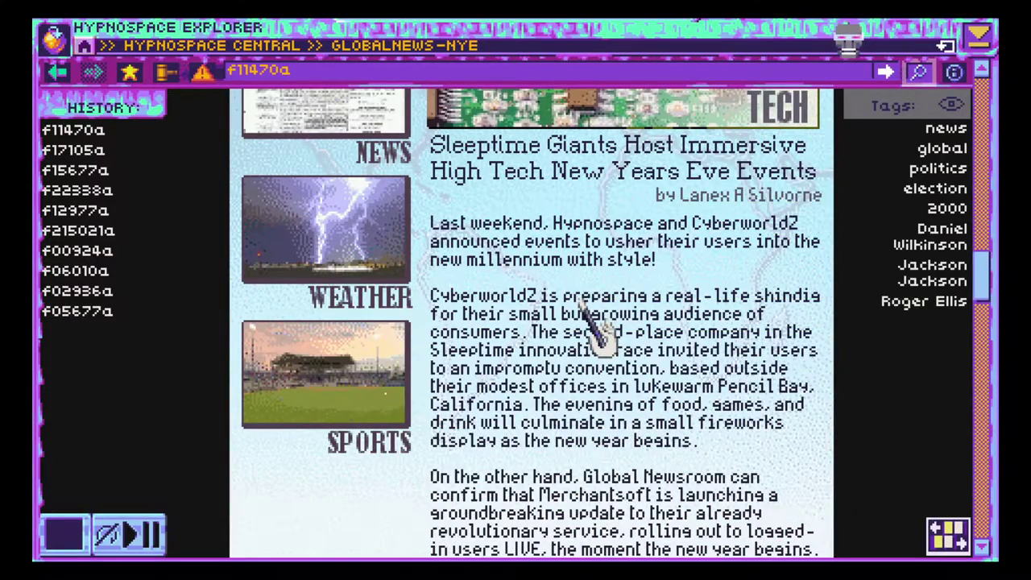
{"action": "scroll", "coordinate": [596, 334], "scroll_direction": "down", "scroll_amount": 4}
- Read the Beefbrain hoax article, then open the Crooking Back criminals article
{"action": "left_click", "coordinate": [58, 73]}
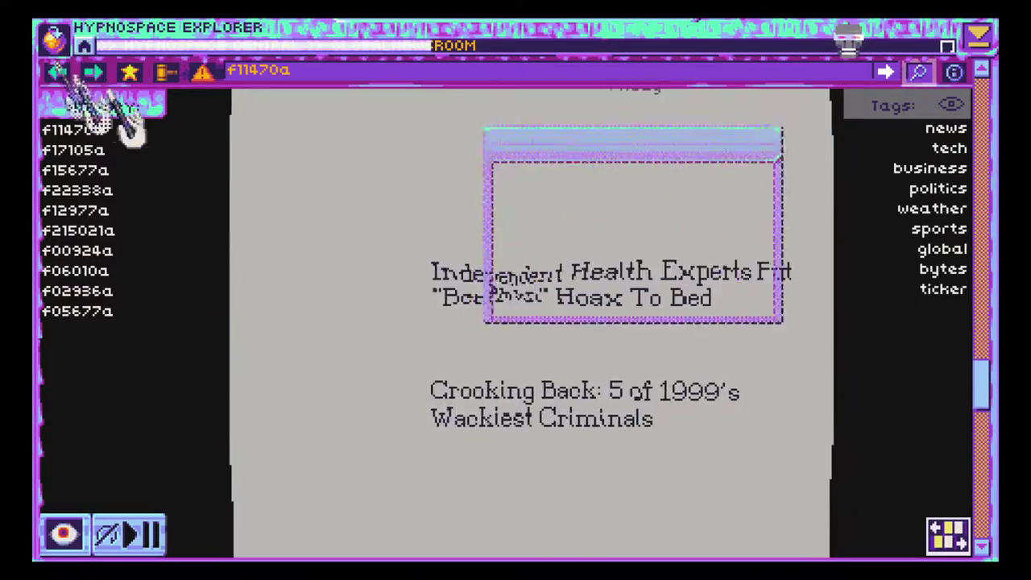
{"action": "left_click", "coordinate": [826, 101]}
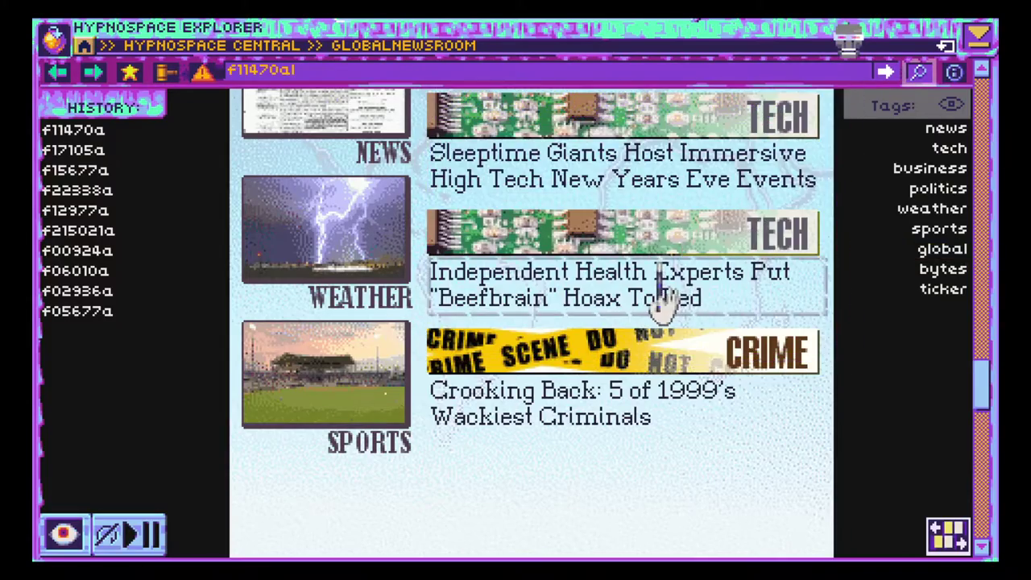
{"action": "left_click", "coordinate": [610, 285]}
{"action": "scroll", "coordinate": [612, 290], "scroll_direction": "down", "scroll_amount": 2}
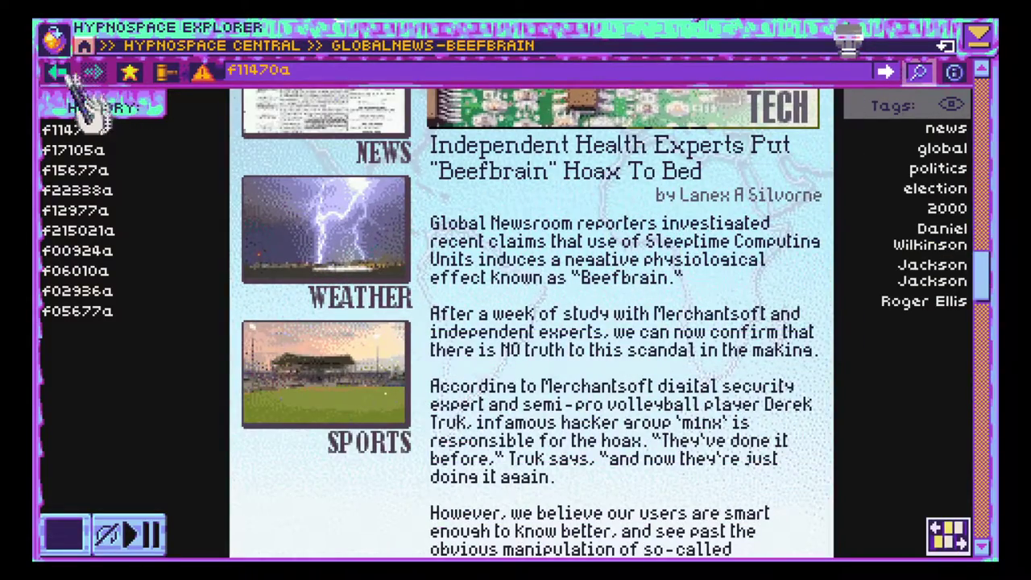
{"action": "left_click", "coordinate": [58, 72]}
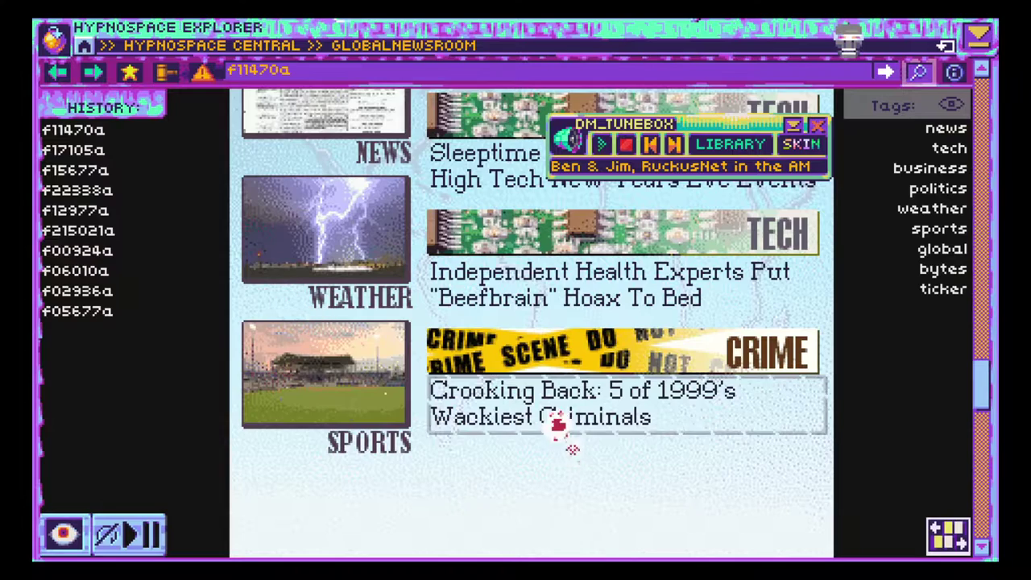
{"action": "left_click", "coordinate": [598, 419]}
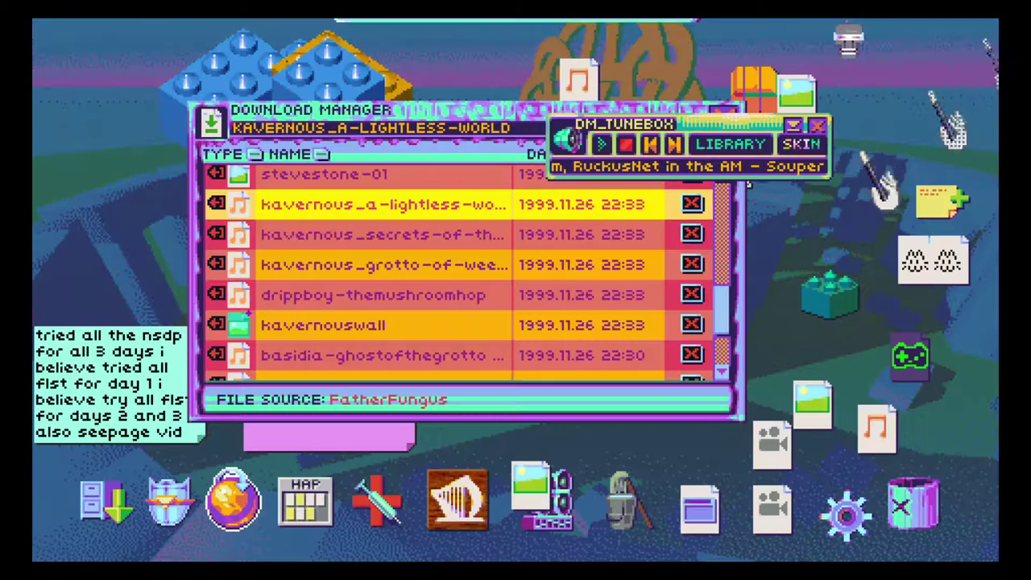
- Add kavernous_a-lightless-world and kavernous_secrets to TuneBox, then delete both downloads
{"action": "left_click", "coordinate": [548, 213]}
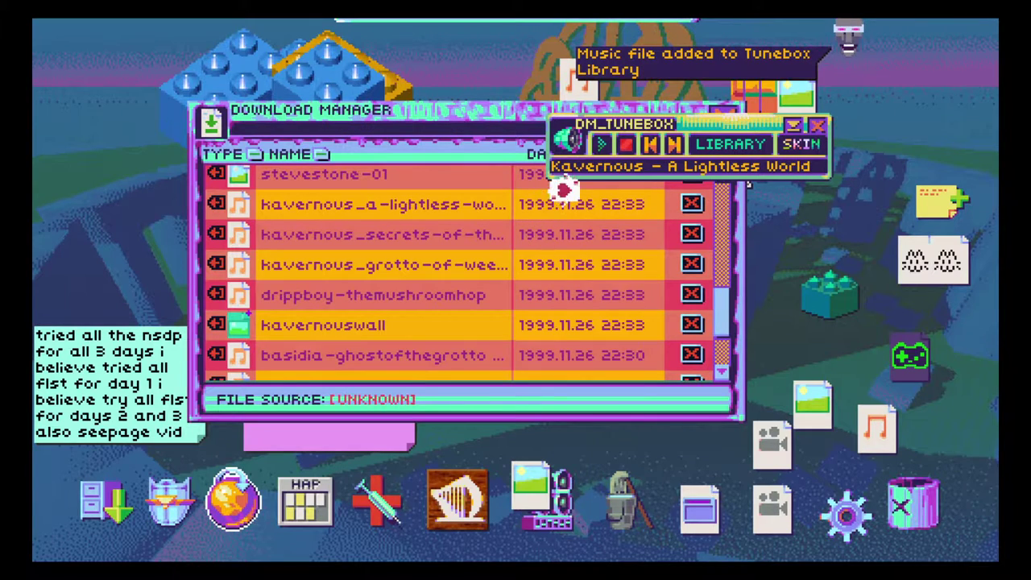
{"action": "left_click", "coordinate": [691, 204]}
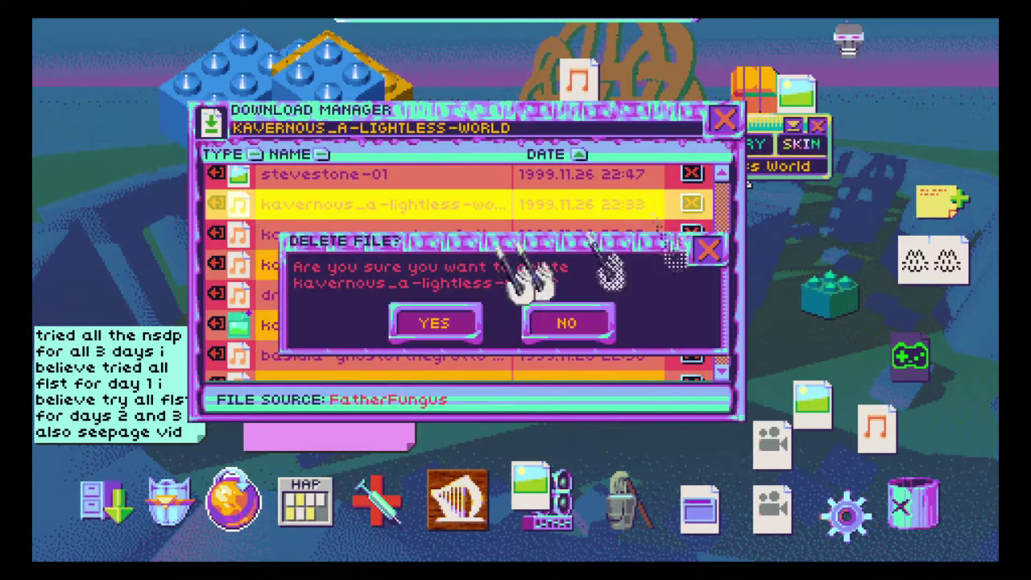
{"action": "left_click", "coordinate": [438, 322]}
{"action": "double_click", "coordinate": [427, 211]}
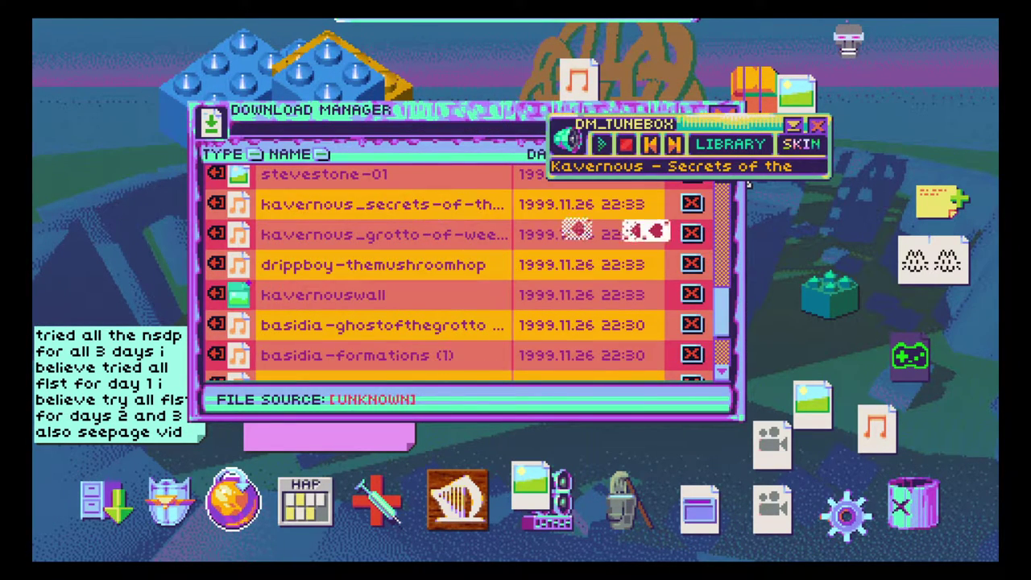
{"action": "left_click", "coordinate": [691, 203]}
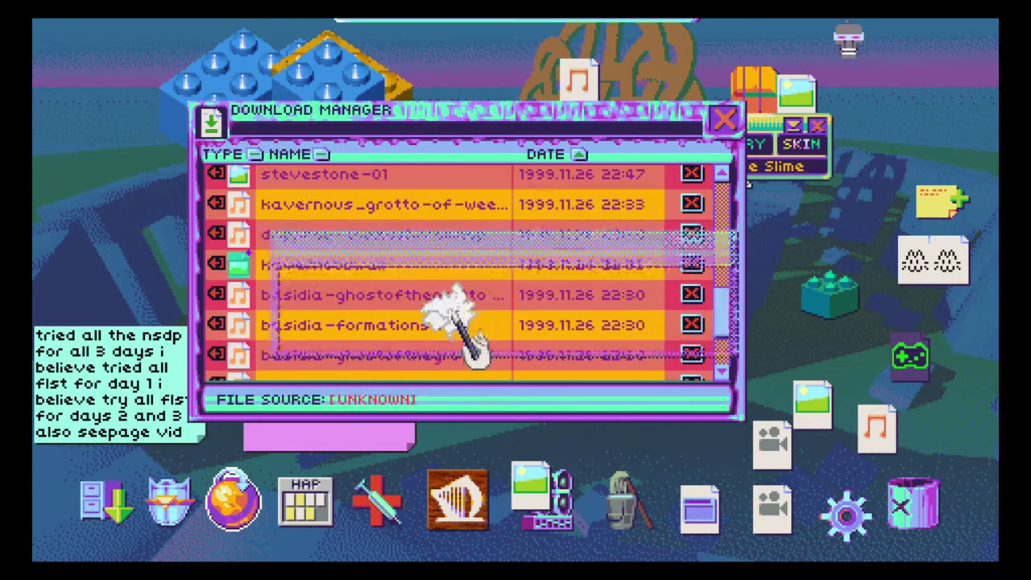
{"action": "left_click", "coordinate": [451, 338]}
- Add kavernous_grotto and drippboy-themushroomhop to TuneBox, then delete both downloads
{"action": "double_click", "coordinate": [387, 203]}
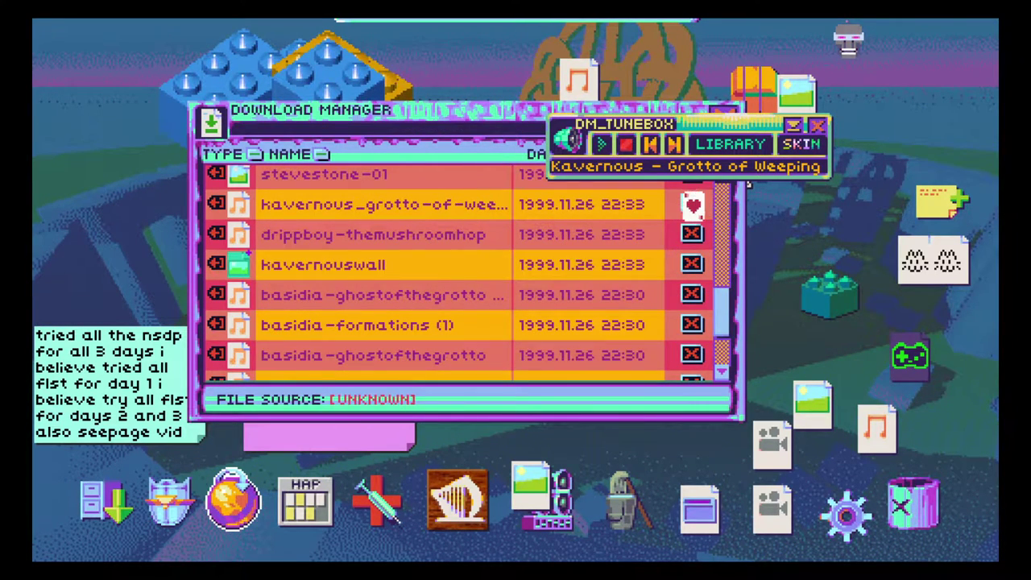
{"action": "left_click", "coordinate": [691, 204]}
{"action": "left_click", "coordinate": [451, 339]}
{"action": "double_click", "coordinate": [387, 203]}
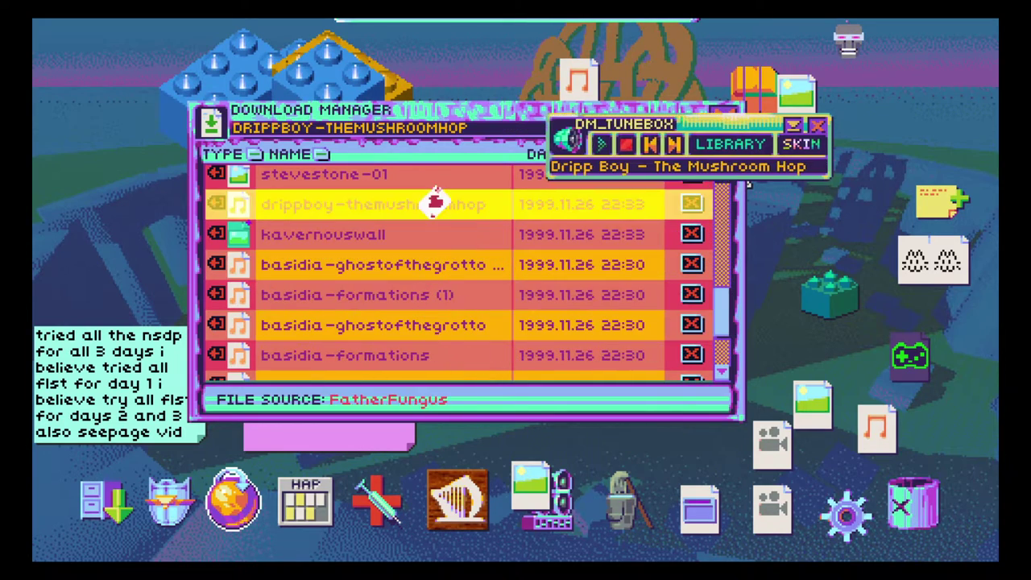
{"action": "left_click", "coordinate": [691, 204]}
{"action": "left_click", "coordinate": [451, 322]}
{"action": "double_click", "coordinate": [387, 204]}
{"action": "left_click", "coordinate": [515, 331]}
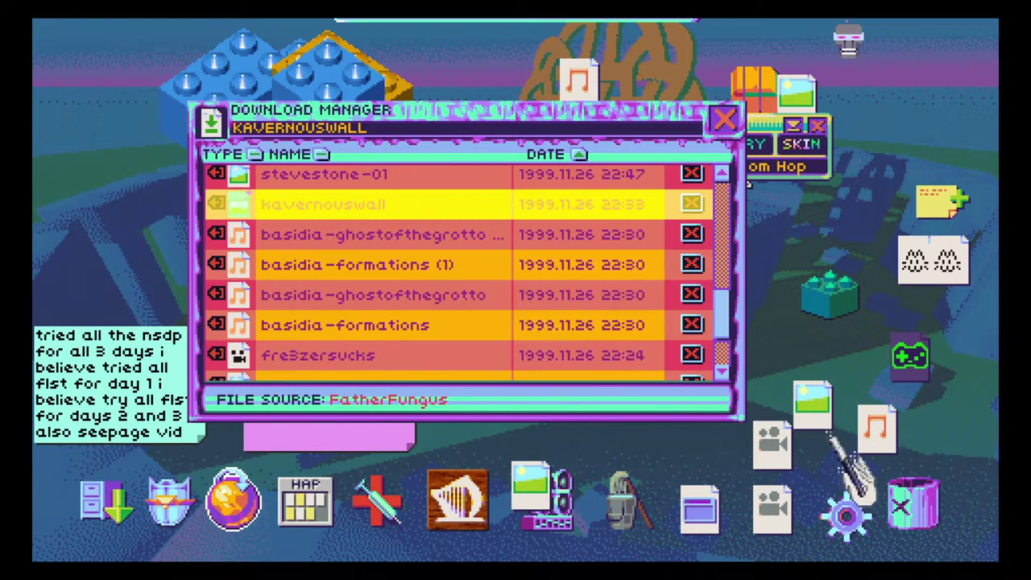
- Dismiss the storage warning and apply the stone-circle wallpaper in Display settings
{"action": "left_click", "coordinate": [515, 331]}
{"action": "mouse_move", "coordinate": [515, 30]}
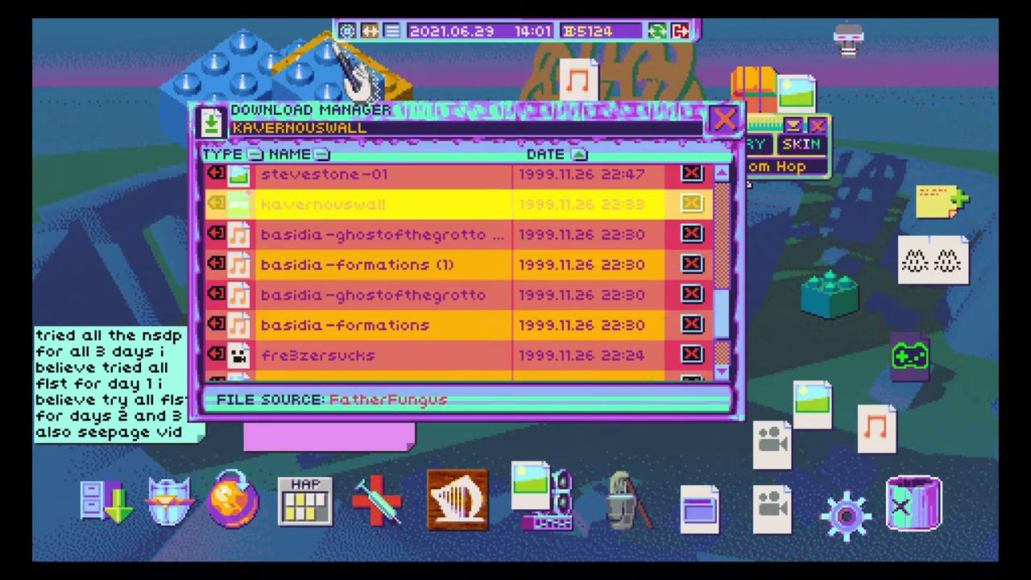
{"action": "left_click", "coordinate": [346, 31]}
{"action": "left_click", "coordinate": [738, 304]}
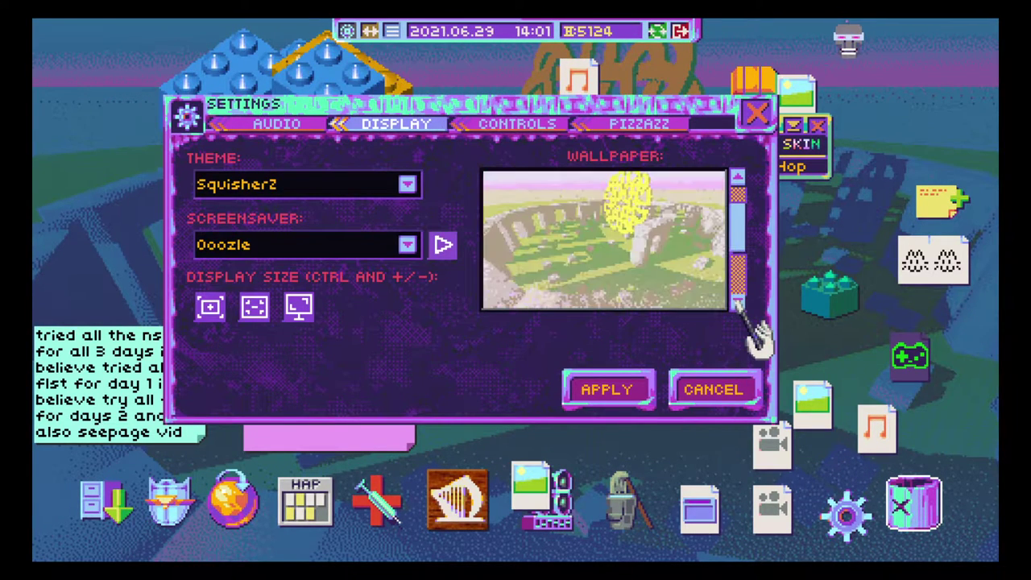
{"action": "left_click", "coordinate": [609, 389]}
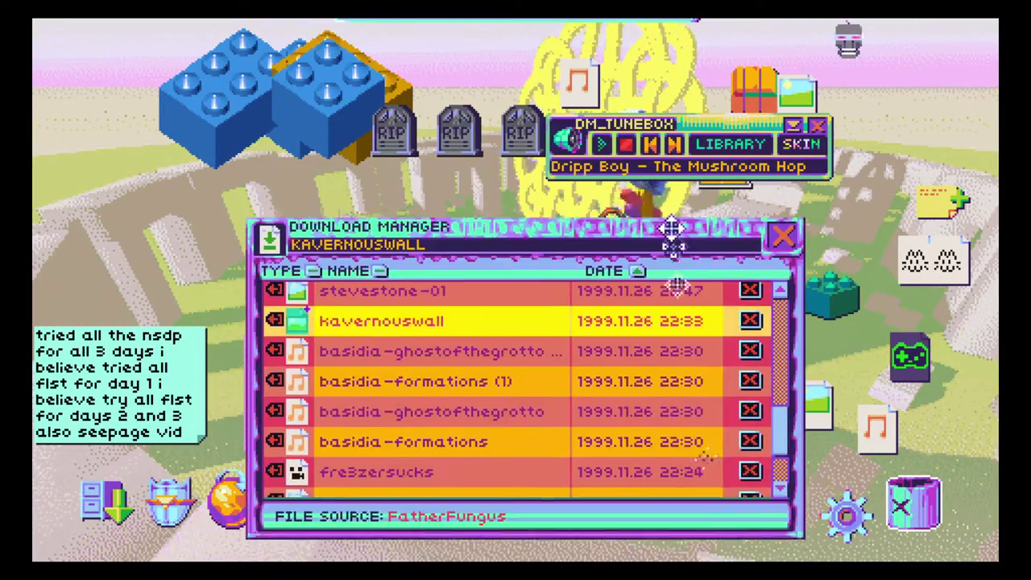
- Install the kavernouswall wallpaper download
{"action": "left_click_drag", "start_coordinate": [673, 234], "coordinate": [667, 136]}
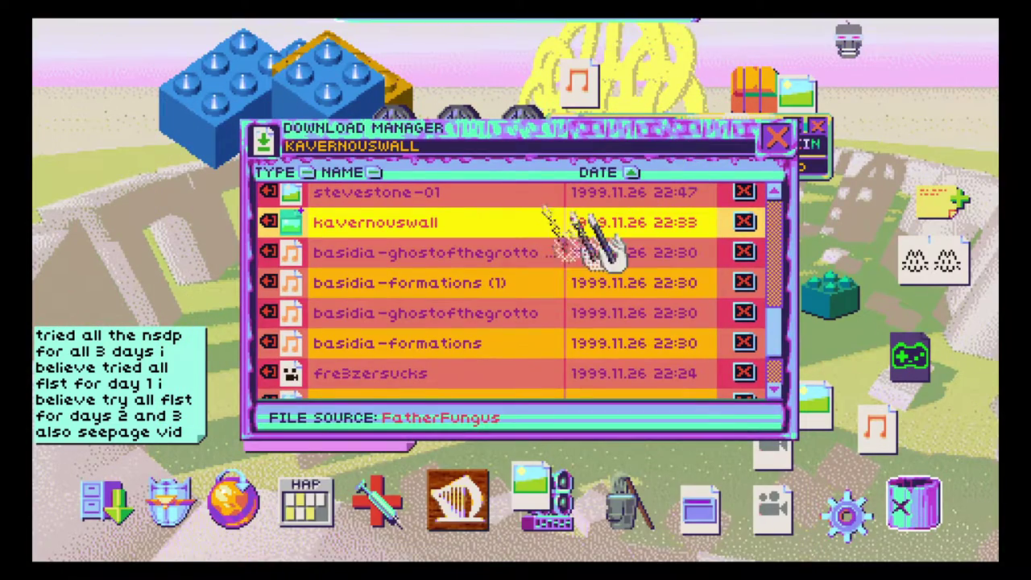
{"action": "left_click", "coordinate": [612, 233]}
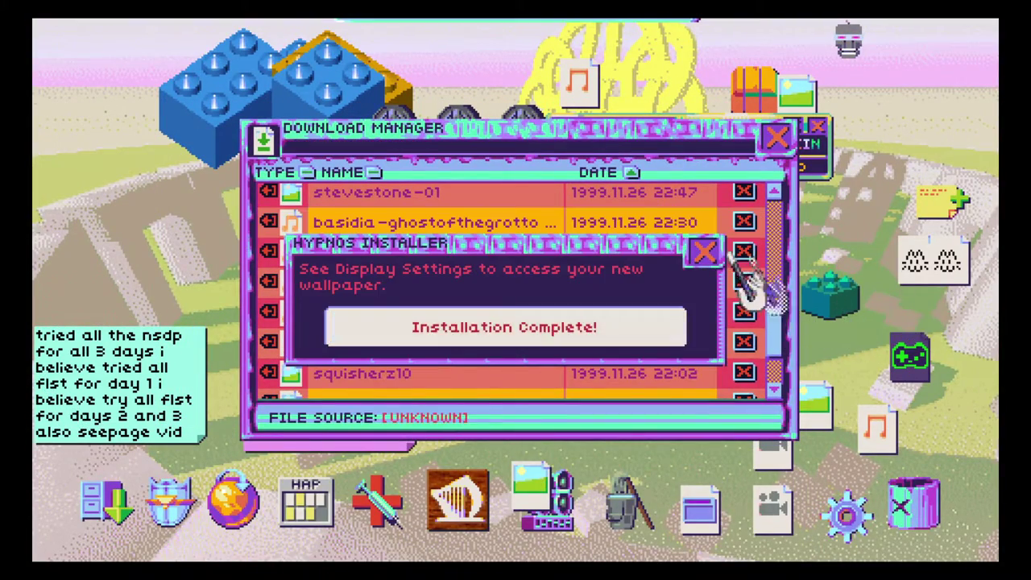
{"action": "left_click", "coordinate": [700, 251]}
- Play, then delete, basidia-ghostofthegrotto (1) and basidia-formations (1)
{"action": "double_click", "coordinate": [528, 222]}
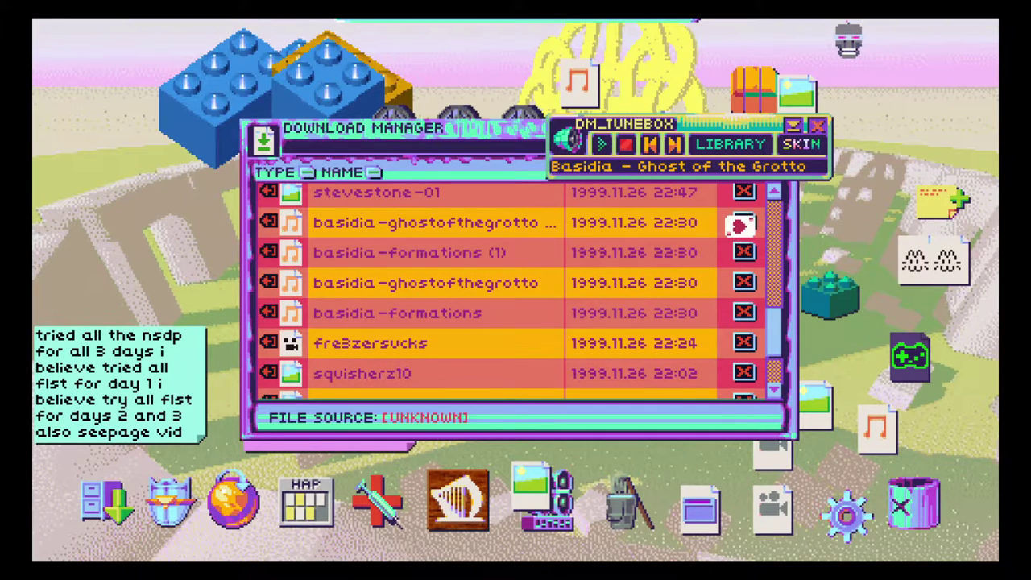
{"action": "left_click", "coordinate": [743, 224]}
{"action": "left_click", "coordinate": [487, 322]}
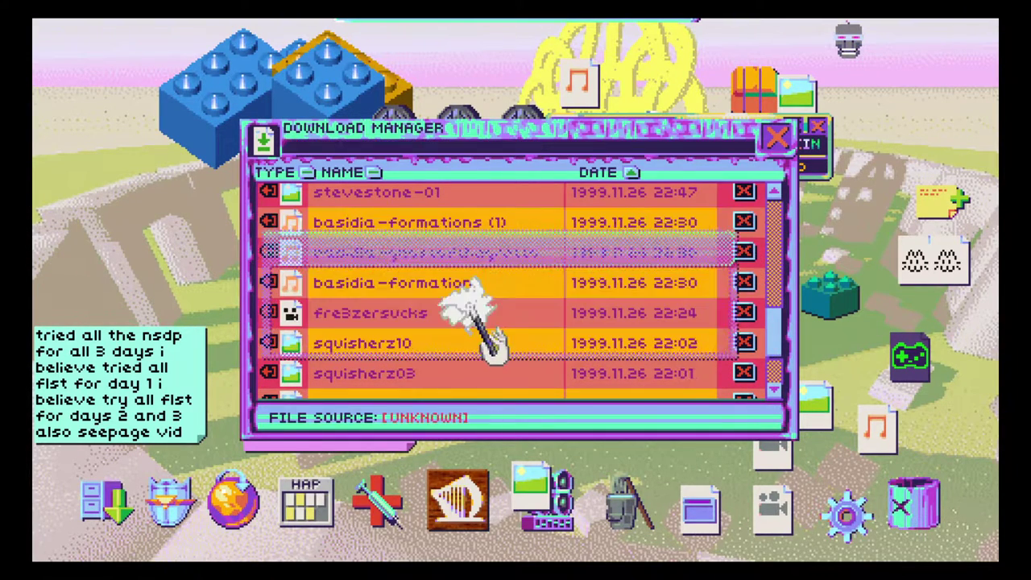
{"action": "double_click", "coordinate": [451, 223]}
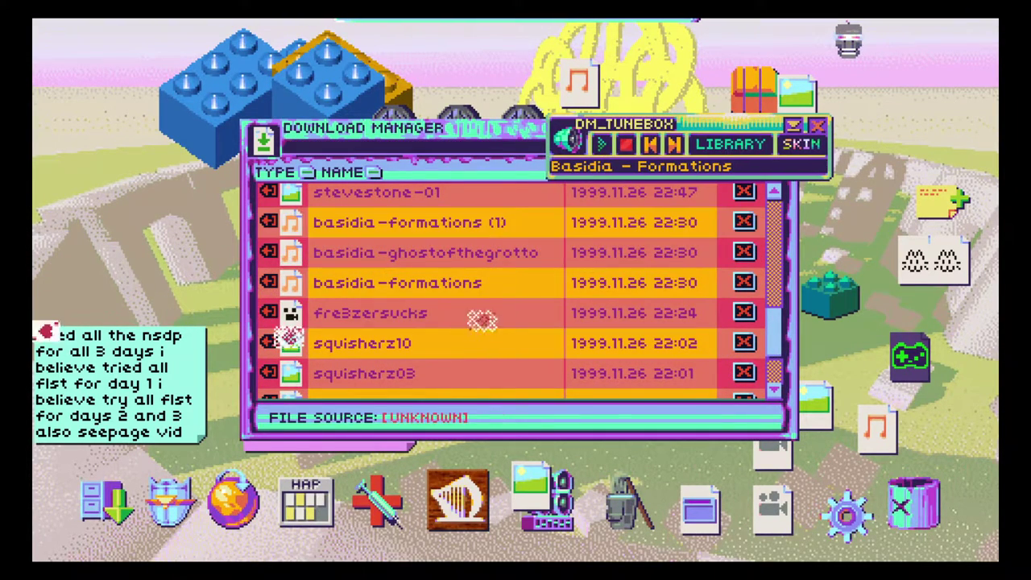
{"action": "left_click", "coordinate": [744, 222]}
{"action": "left_click", "coordinate": [451, 322]}
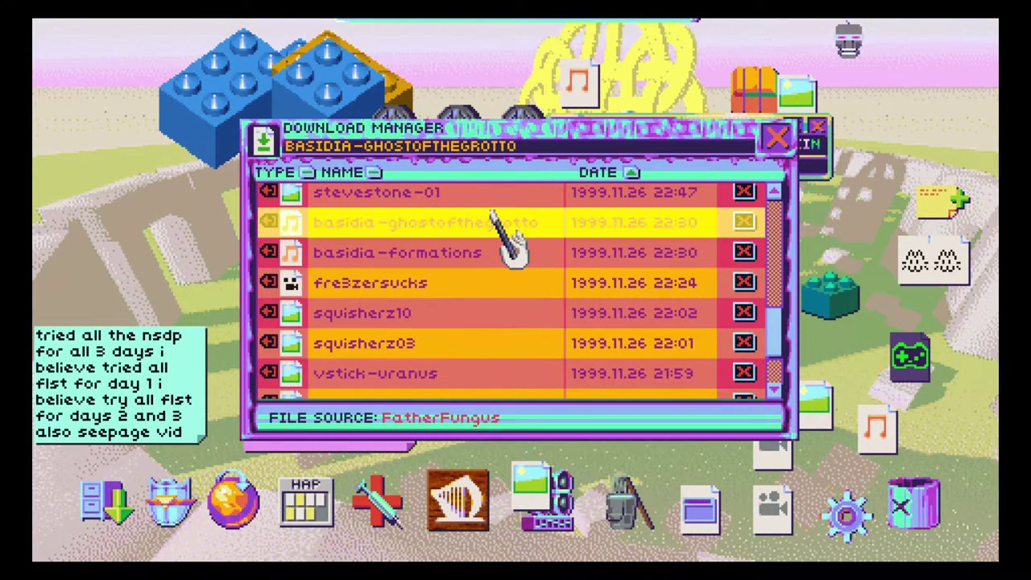
- Play and delete basidia-ghostofthegrotto, then start playing basidia-formations
{"action": "double_click", "coordinate": [493, 223]}
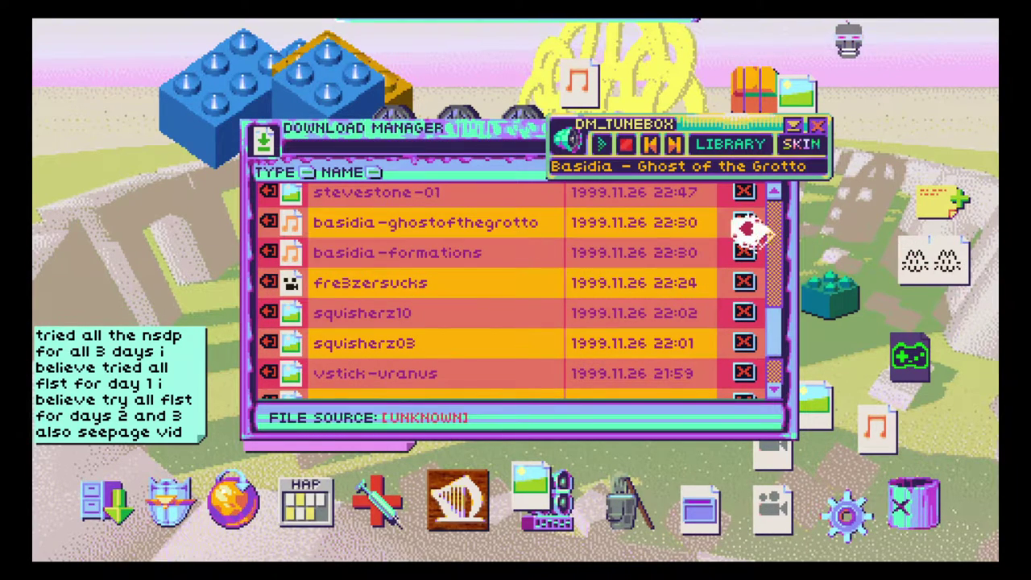
{"action": "left_click", "coordinate": [745, 222]}
{"action": "left_click", "coordinate": [451, 322]}
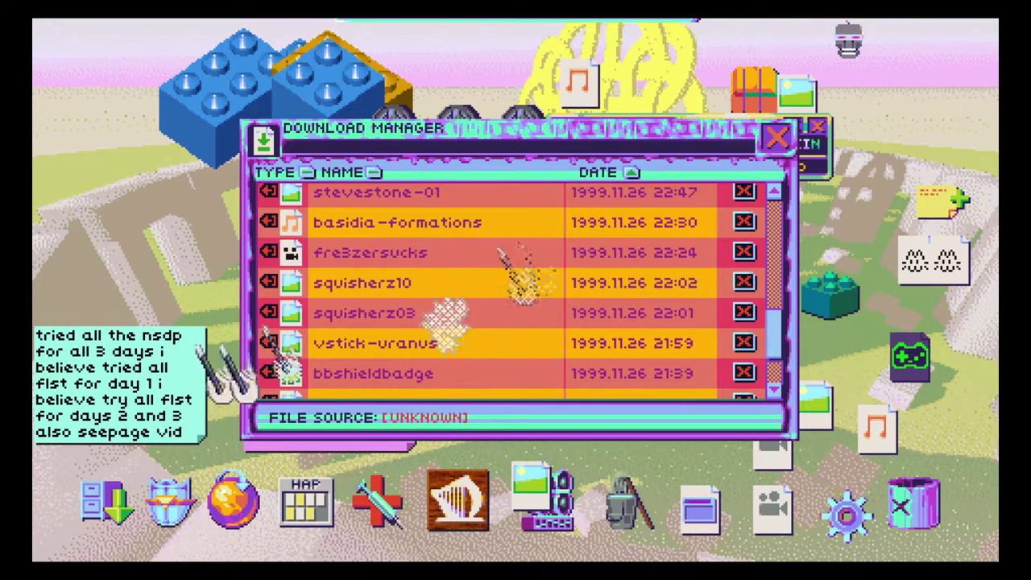
{"action": "double_click", "coordinate": [633, 225]}
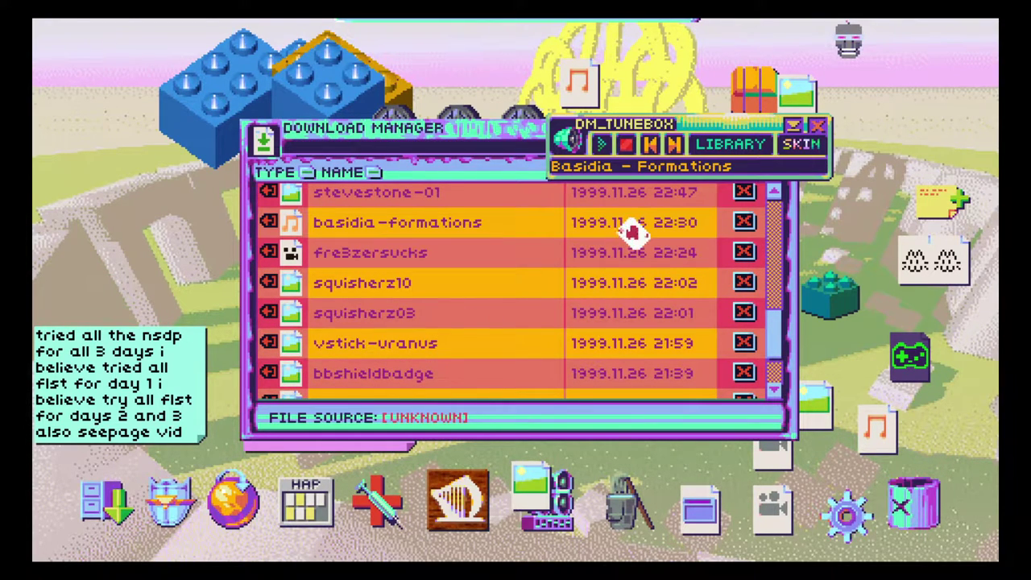
- Delete basidia-formations and briefly view the fre3zersucks video
{"action": "left_click", "coordinate": [745, 222]}
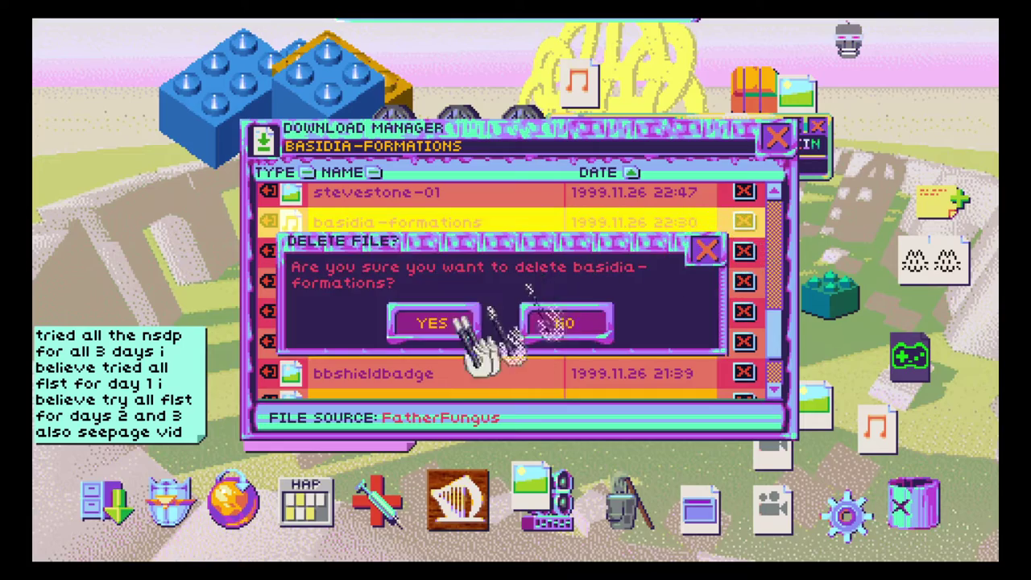
{"action": "left_click", "coordinate": [451, 322]}
{"action": "left_click", "coordinate": [458, 226]}
{"action": "double_click", "coordinate": [458, 226]}
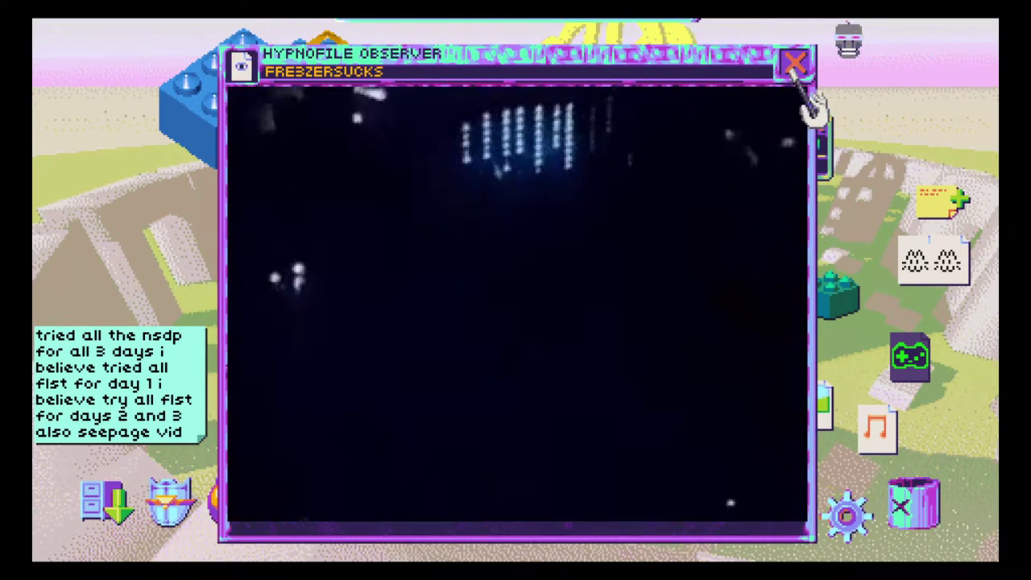
{"action": "left_click", "coordinate": [793, 60]}
- Preview the squisherz10, squisherz03 and vstick-uranus images
{"action": "left_click", "coordinate": [471, 254]}
{"action": "double_click", "coordinate": [472, 253]}
{"action": "left_click", "coordinate": [701, 170]}
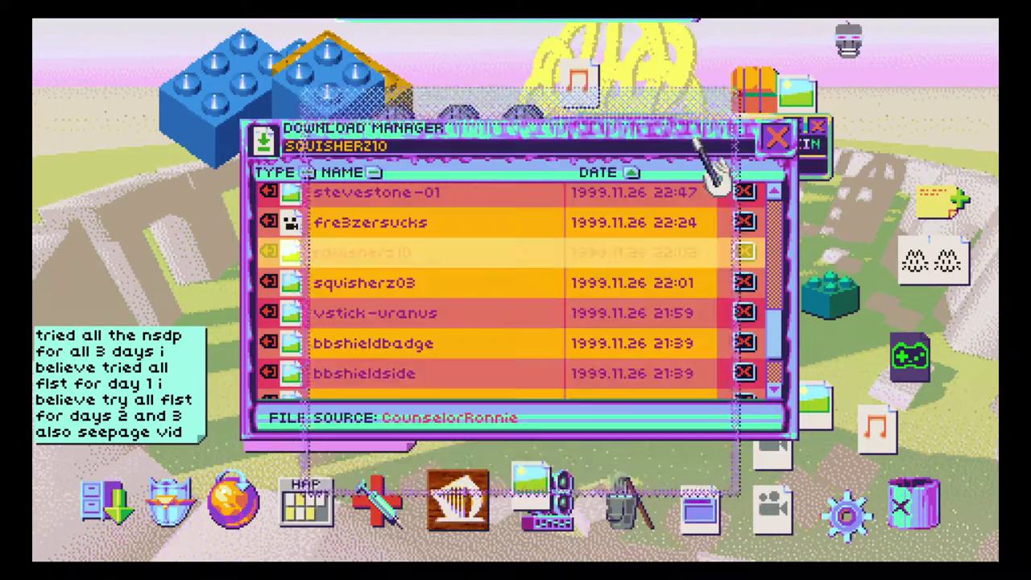
{"action": "double_click", "coordinate": [471, 286]}
{"action": "left_click", "coordinate": [641, 184]}
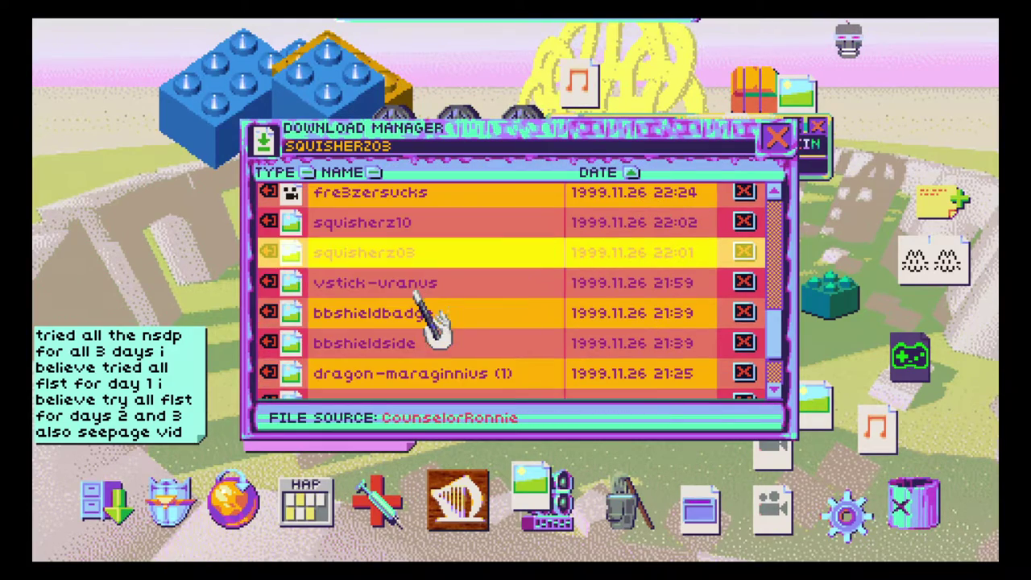
{"action": "left_click", "coordinate": [451, 314]}
{"action": "double_click", "coordinate": [451, 314]}
{"action": "left_click", "coordinate": [759, 37]}
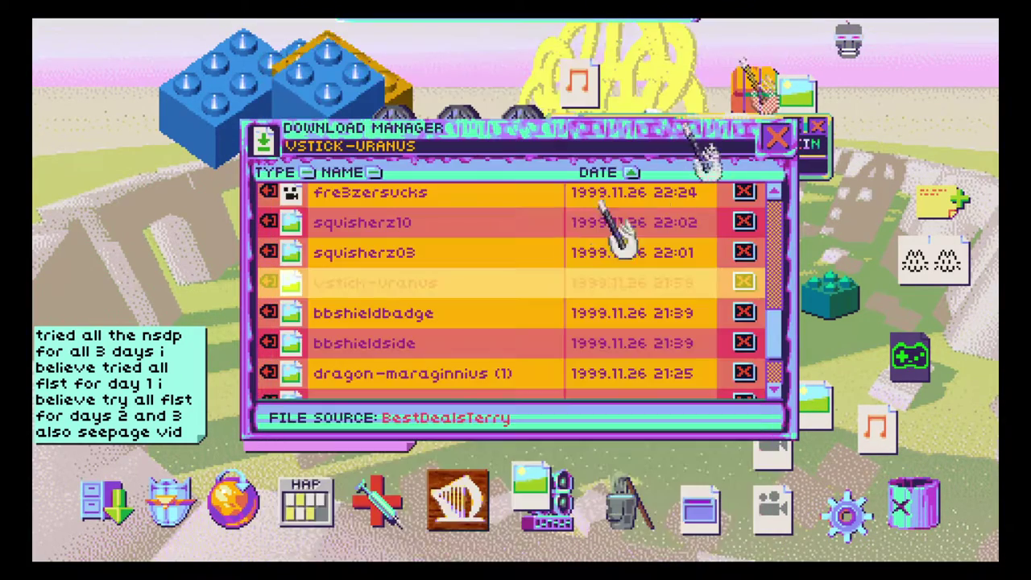
{"action": "scroll", "coordinate": [499, 274], "scroll_direction": "down", "scroll_amount": 2}
- Preview the bbshieldbadge and bbshieldside images
{"action": "left_click", "coordinate": [500, 254]}
{"action": "double_click", "coordinate": [499, 254]}
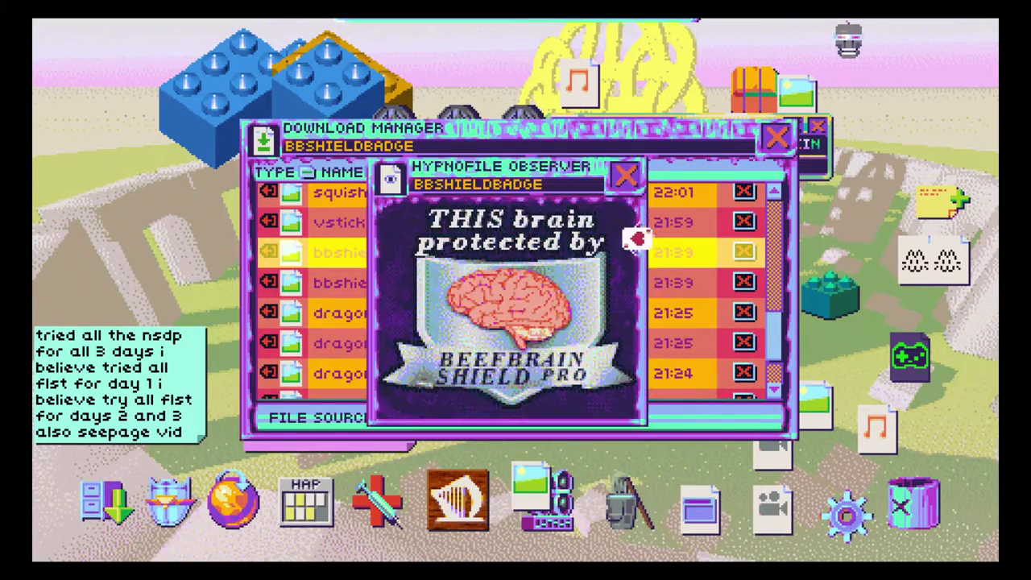
{"action": "left_click", "coordinate": [627, 175]}
{"action": "left_click", "coordinate": [451, 284]}
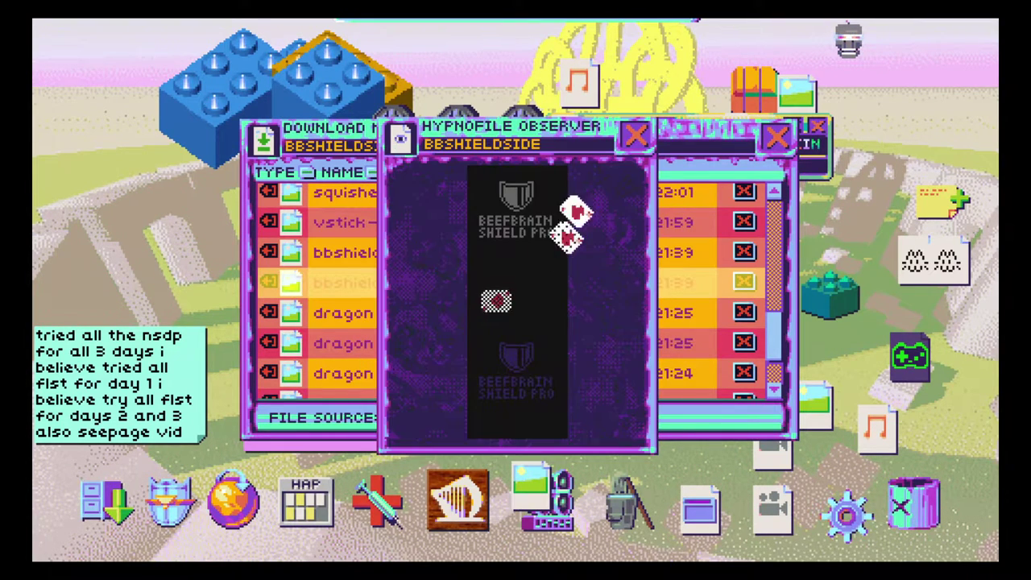
{"action": "left_click", "coordinate": [636, 136]}
{"action": "scroll", "coordinate": [516, 290], "scroll_direction": "down", "scroll_amount": 1}
- Delete duplicate dragon-maraginnius (1) and preview dragon-drathian, dragon-maraginnius and dragon-snoggalioth
{"action": "left_click", "coordinate": [516, 284]}
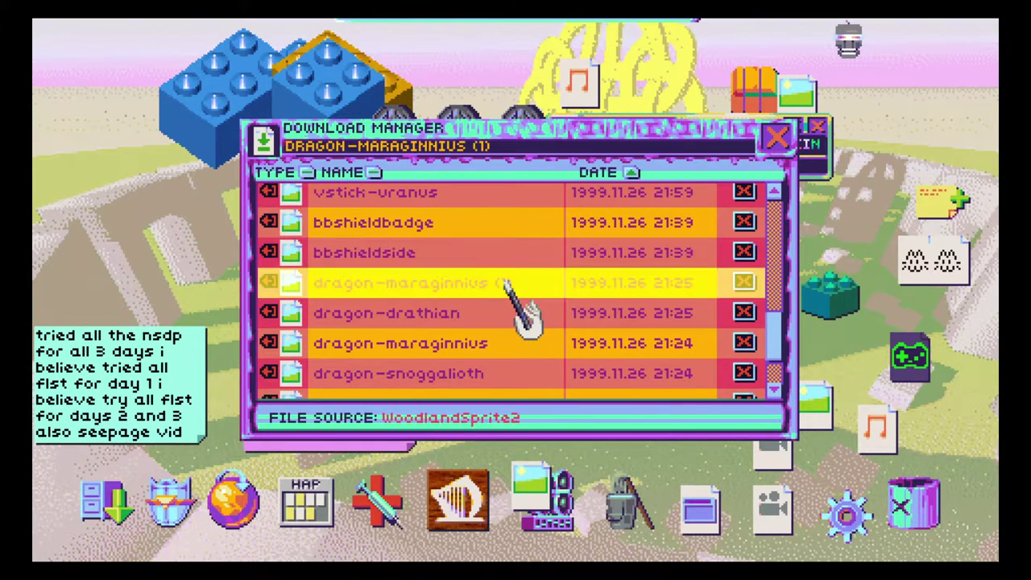
{"action": "left_click", "coordinate": [668, 191]}
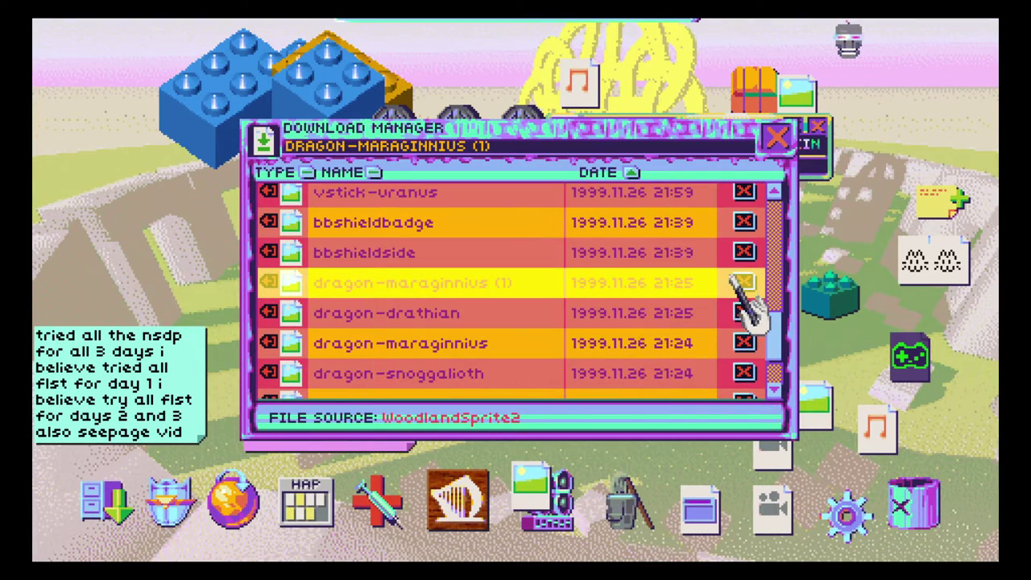
{"action": "left_click", "coordinate": [744, 283]}
{"action": "left_click", "coordinate": [508, 284]}
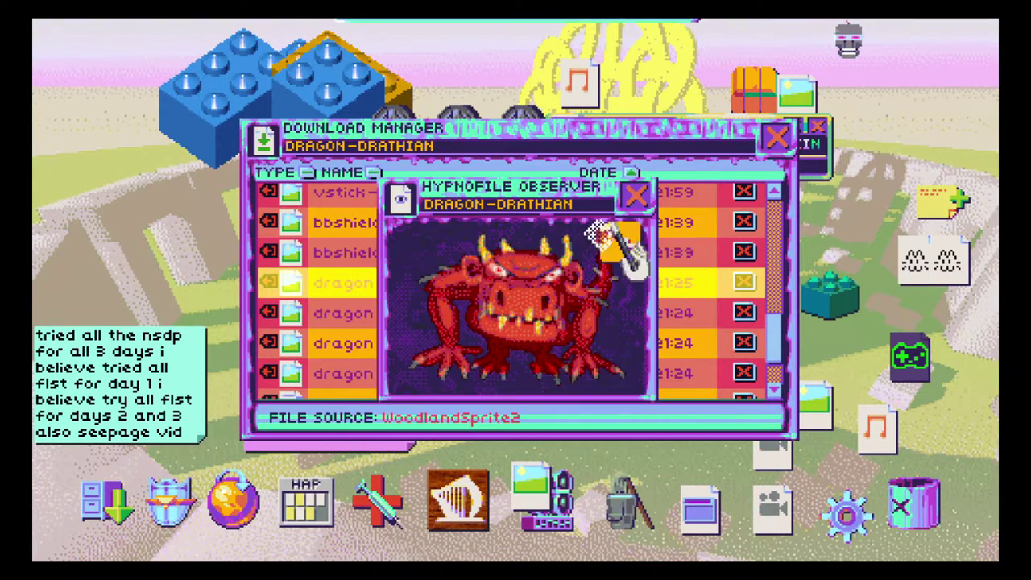
{"action": "left_click", "coordinate": [635, 193]}
{"action": "scroll", "coordinate": [516, 290], "scroll_direction": "down", "scroll_amount": 1}
{"action": "left_click", "coordinate": [483, 253]}
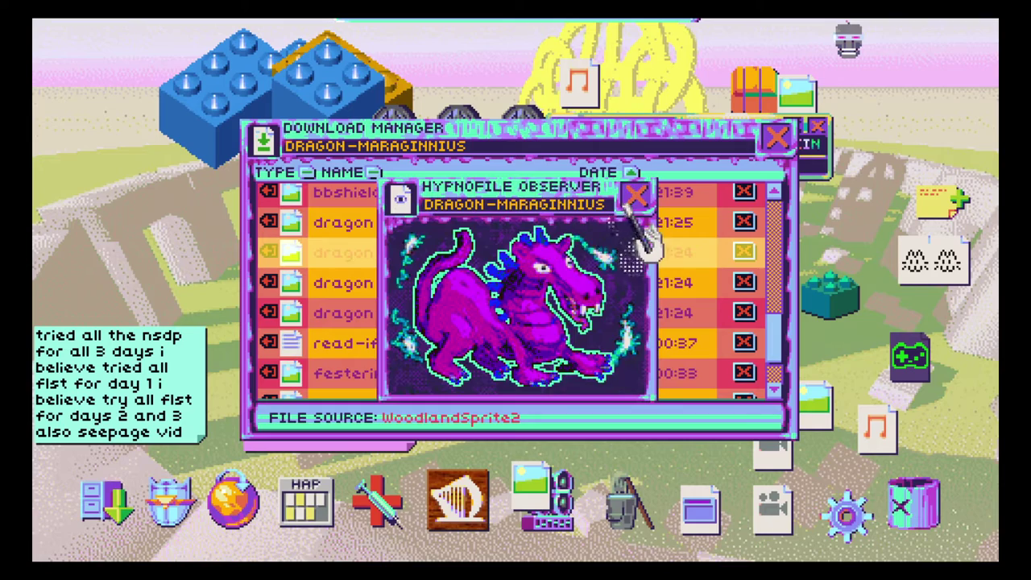
{"action": "left_click", "coordinate": [637, 193]}
{"action": "left_click", "coordinate": [507, 282]}
- Preview dragon-greydallus and read the read-if-youre-stupid text file
{"action": "left_click", "coordinate": [635, 193]}
{"action": "scroll", "coordinate": [593, 278], "scroll_direction": "down", "scroll_amount": 1}
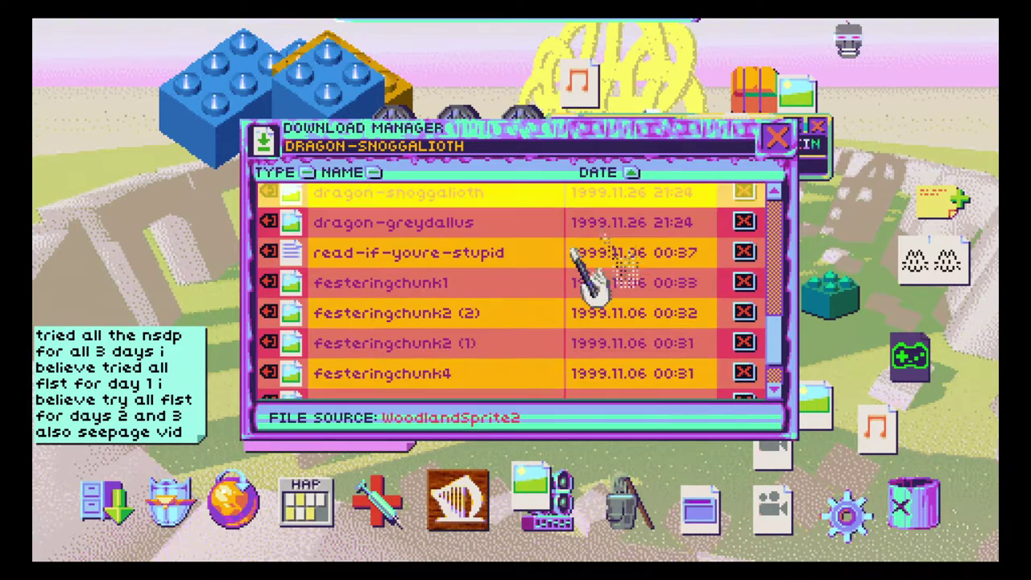
{"action": "left_click", "coordinate": [500, 223]}
{"action": "left_click", "coordinate": [657, 216]}
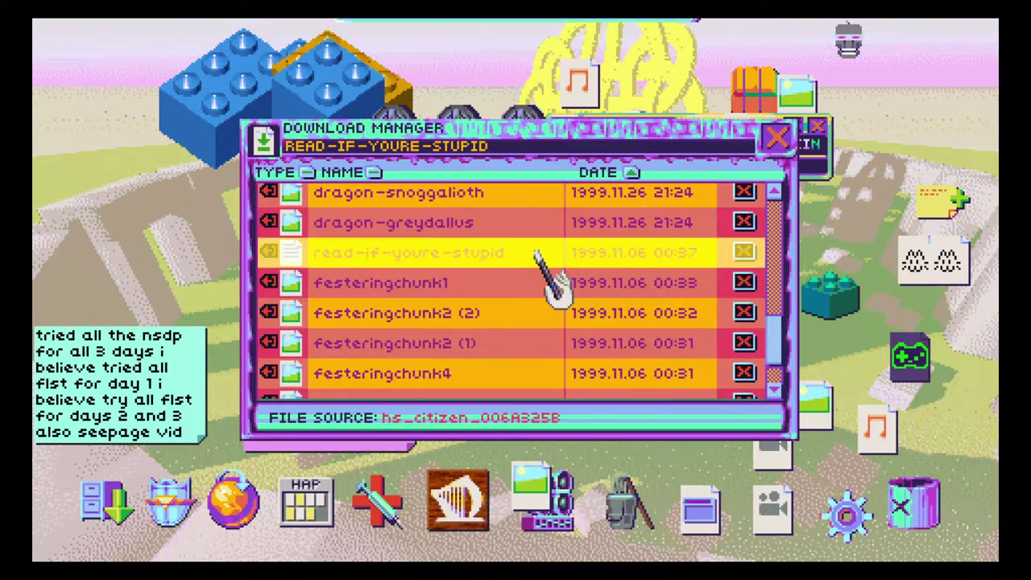
{"action": "left_click", "coordinate": [555, 253]}
{"action": "left_click", "coordinate": [600, 270]}
{"action": "scroll", "coordinate": [644, 282], "scroll_direction": "down", "scroll_amount": 1}
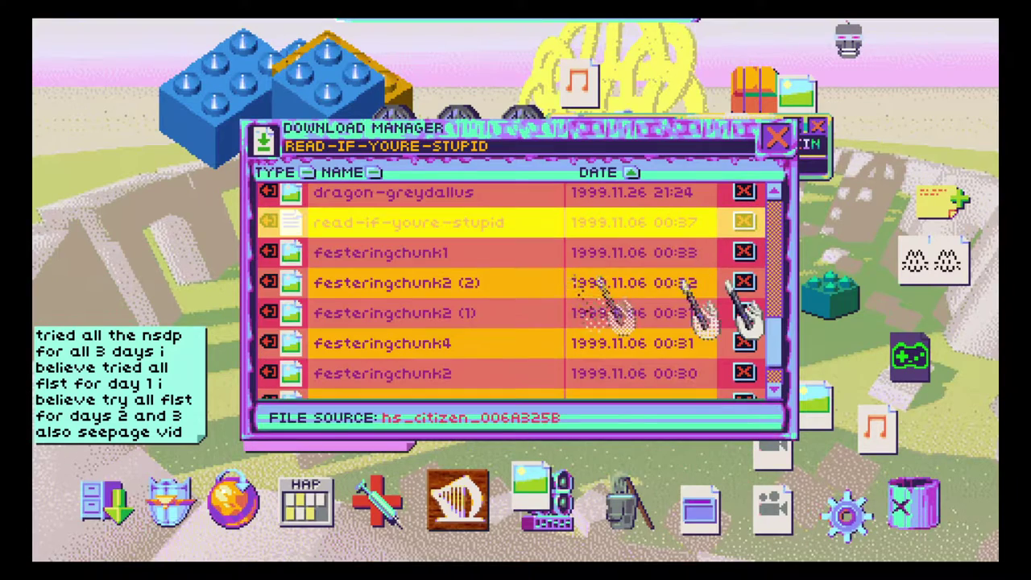
- Delete the festeringchunk2 (2), festeringchunk2 (1) and festeringchunk3 (1) duplicates
{"action": "left_click", "coordinate": [725, 282]}
{"action": "left_click", "coordinate": [460, 338]}
{"action": "left_click", "coordinate": [746, 282]}
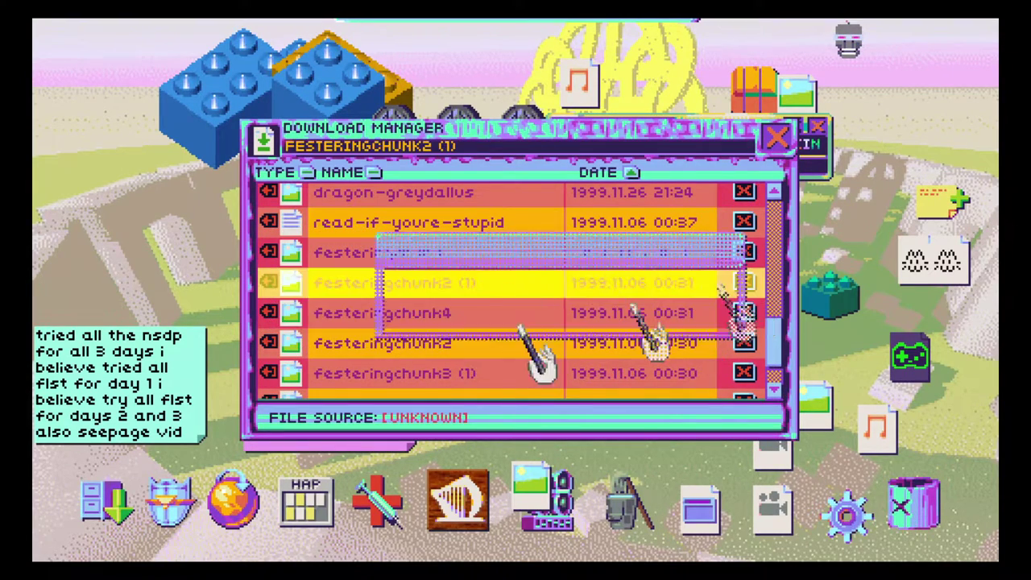
{"action": "left_click", "coordinate": [460, 338]}
{"action": "scroll", "coordinate": [612, 342], "scroll_direction": "down", "scroll_amount": 2}
{"action": "left_click", "coordinate": [745, 283]}
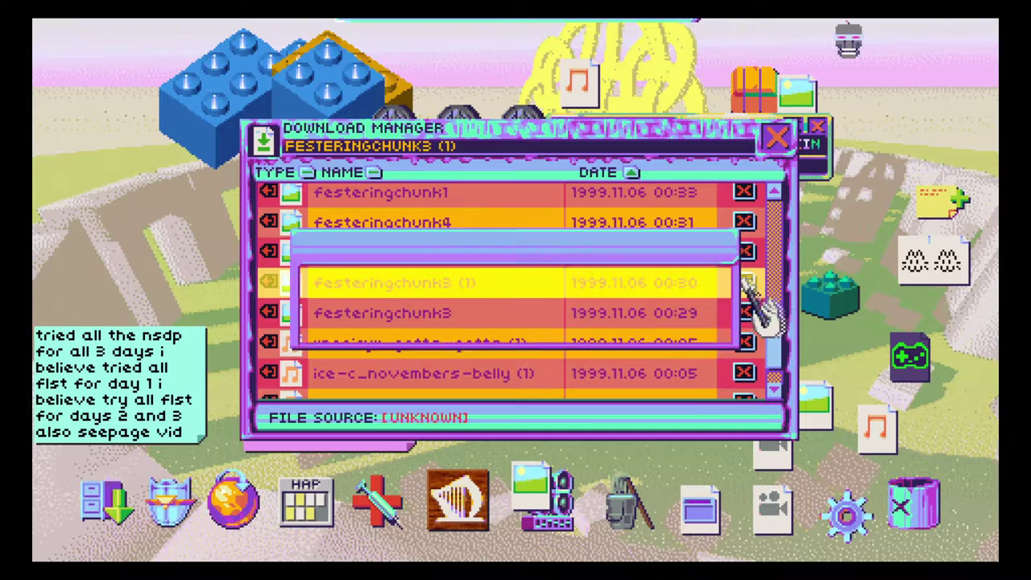
{"action": "left_click", "coordinate": [460, 338]}
{"action": "scroll", "coordinate": [656, 314], "scroll_direction": "down", "scroll_amount": 1}
- Play, then delete, xneoicyx_gotta-gotta (1) and ice-c_novembers-belly (1)
{"action": "double_click", "coordinate": [637, 283]}
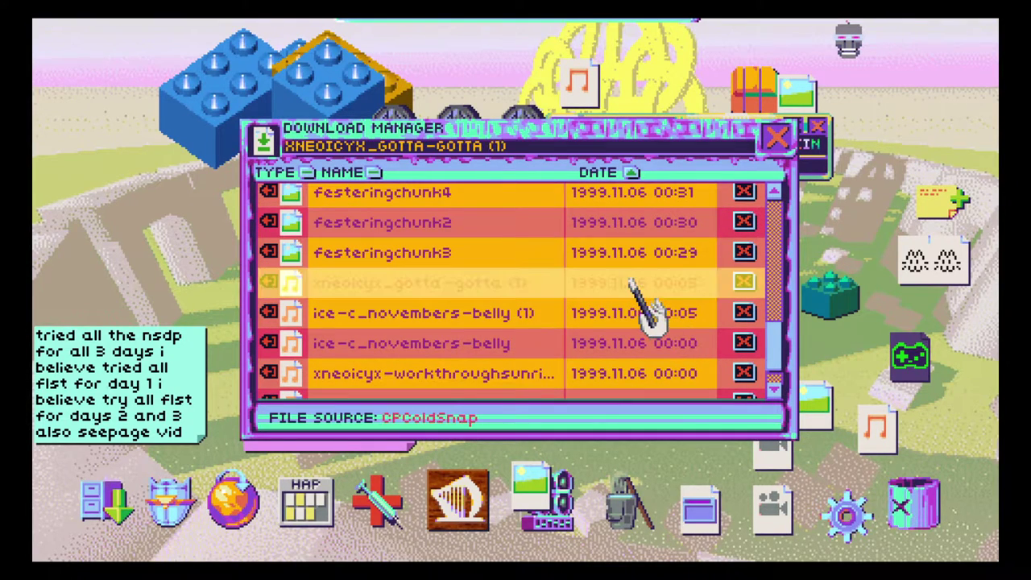
{"action": "left_click", "coordinate": [746, 283]}
{"action": "left_click", "coordinate": [425, 322]}
{"action": "double_click", "coordinate": [500, 283]}
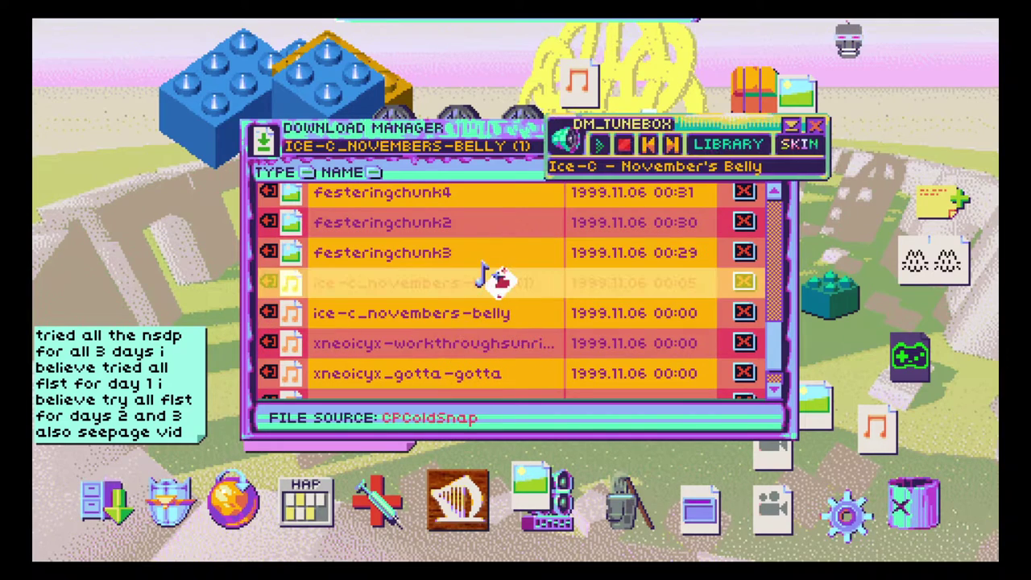
{"action": "left_click", "coordinate": [744, 283]}
{"action": "left_click", "coordinate": [451, 320]}
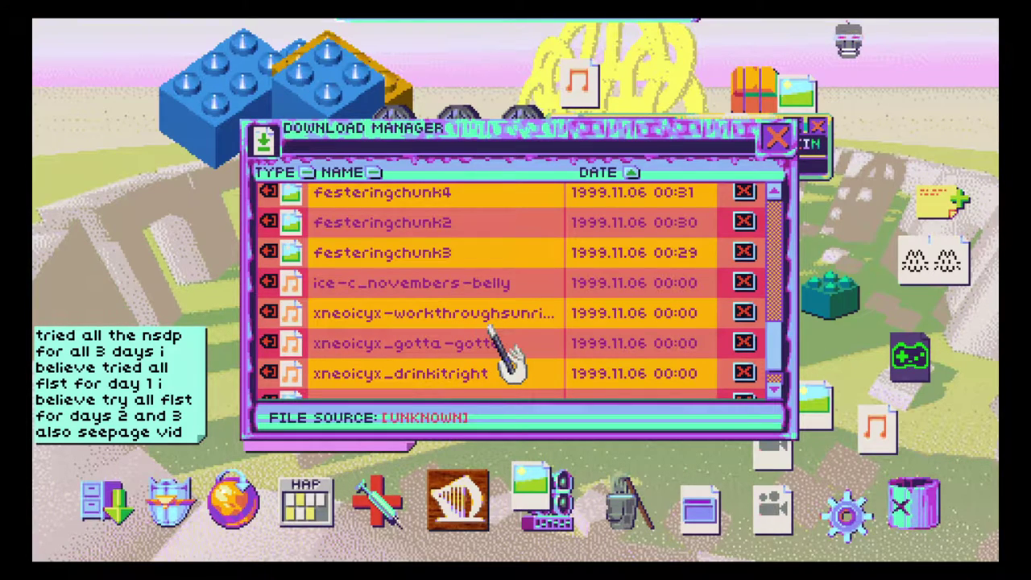
- Play workthroughsunrise, then play and delete Ice-C's November's Belly
{"action": "left_click", "coordinate": [628, 322]}
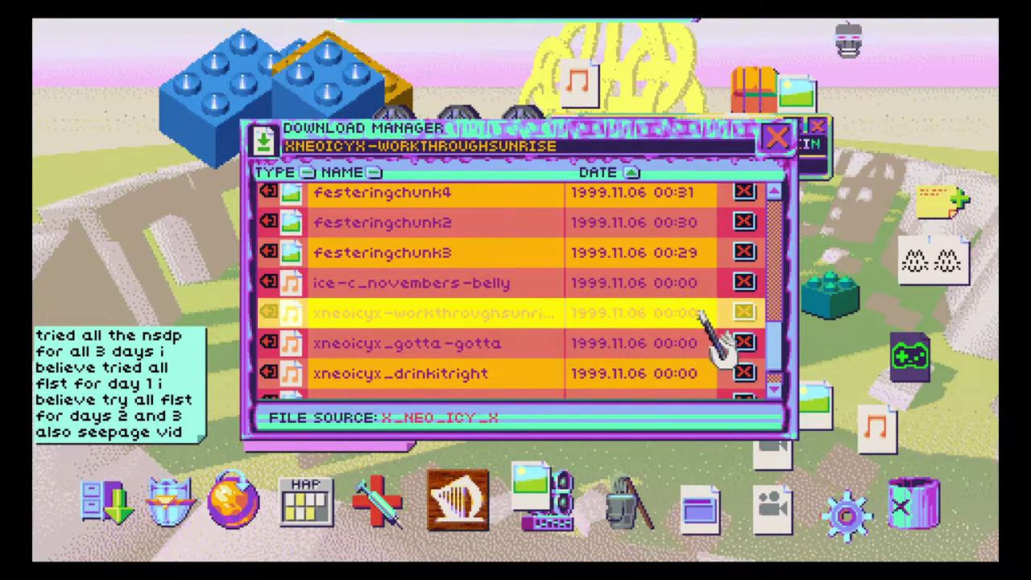
{"action": "double_click", "coordinate": [677, 314]}
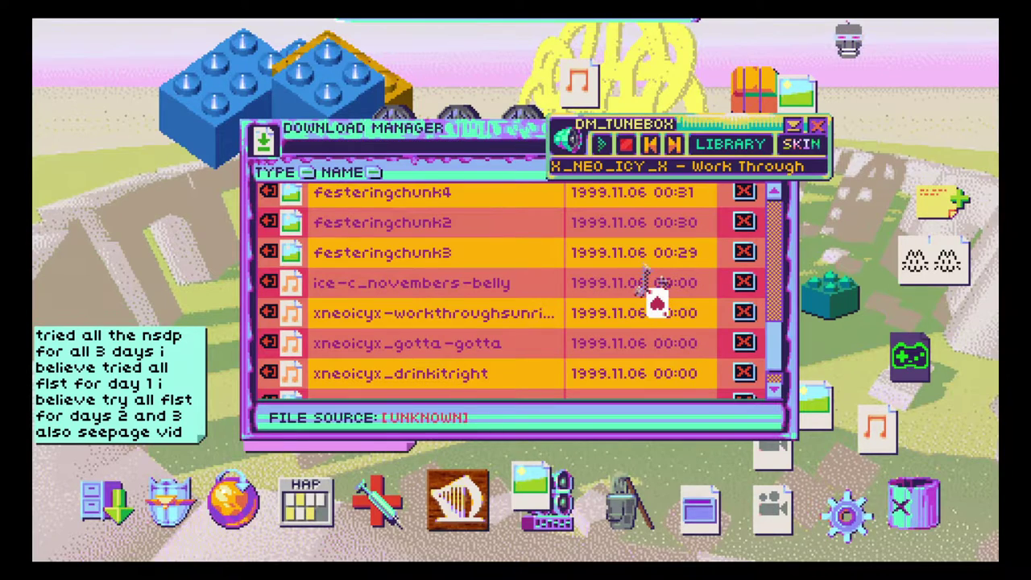
{"action": "left_click", "coordinate": [745, 284]}
{"action": "left_click", "coordinate": [703, 243]}
{"action": "double_click", "coordinate": [667, 283]}
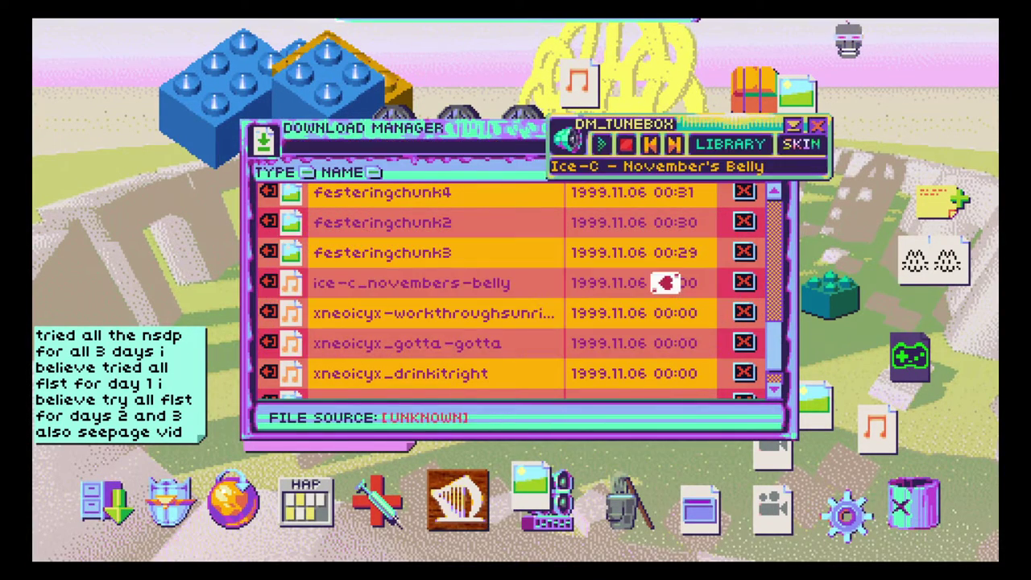
{"action": "left_click", "coordinate": [745, 283]}
{"action": "left_click", "coordinate": [427, 319]}
- Play and delete the workthroughsunrise and Gotta Gotta songs
{"action": "double_click", "coordinate": [520, 284]}
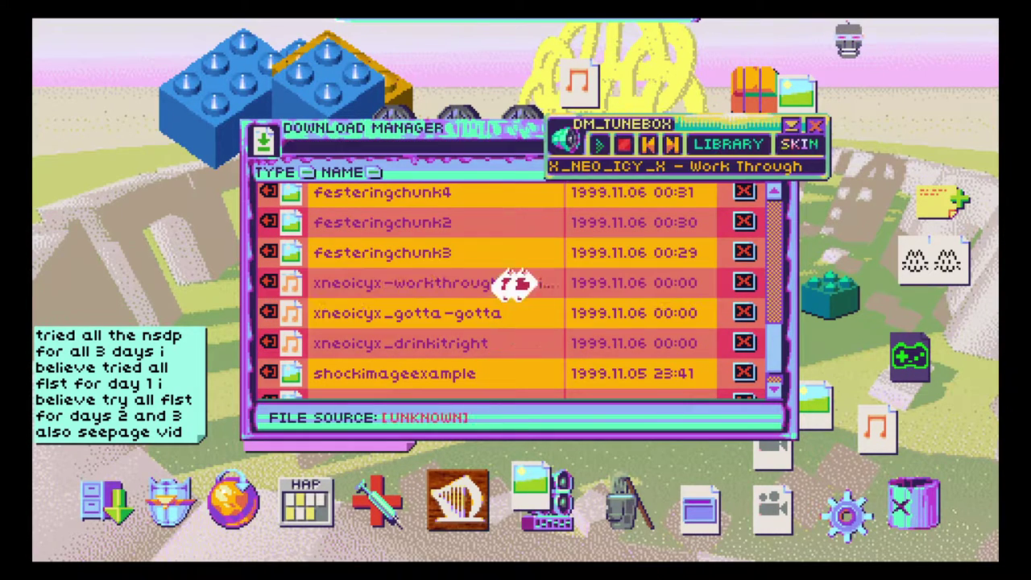
{"action": "left_click", "coordinate": [745, 284]}
{"action": "left_click", "coordinate": [455, 322]}
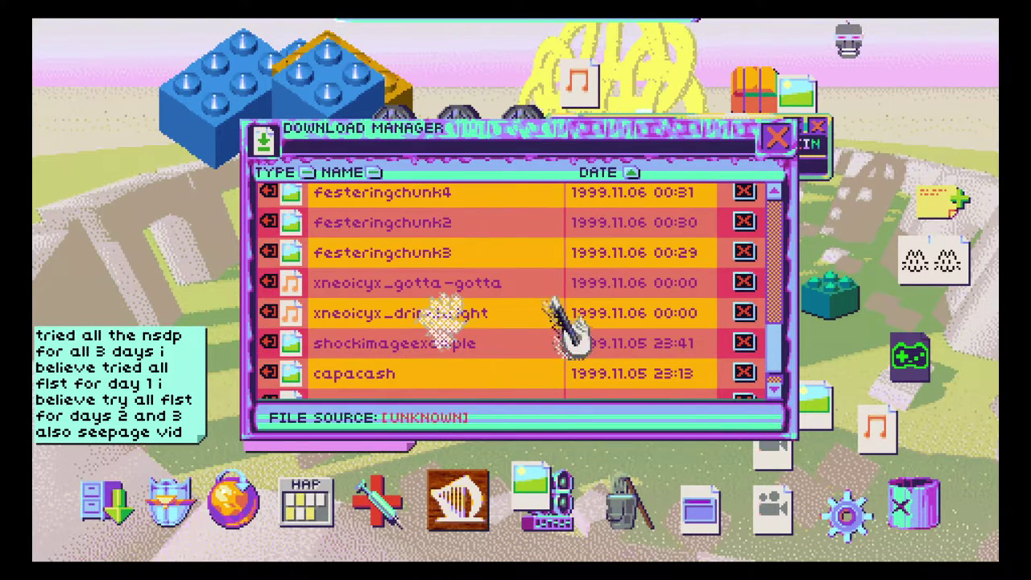
{"action": "left_click", "coordinate": [564, 284]}
{"action": "double_click", "coordinate": [550, 284]}
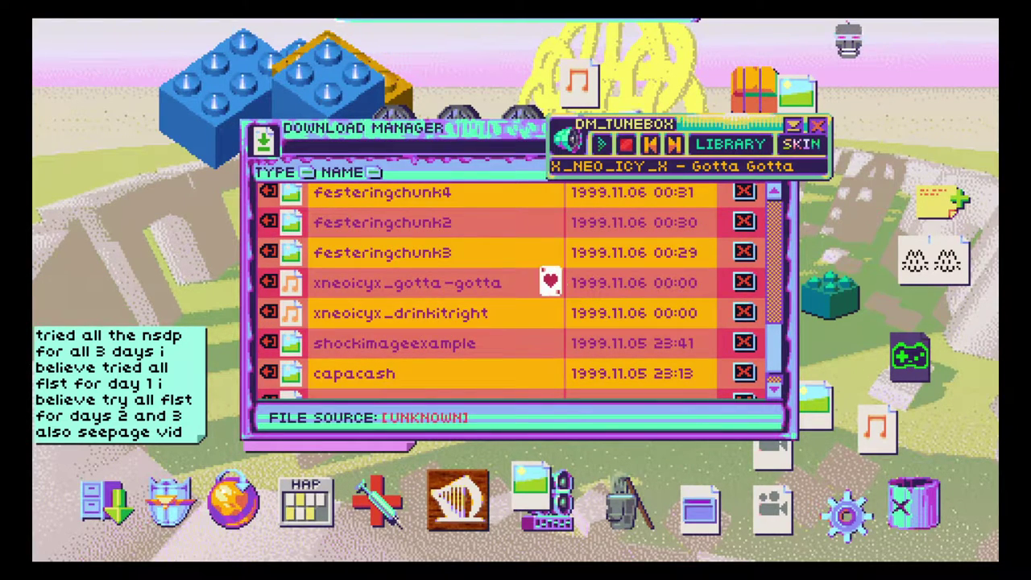
{"action": "left_click", "coordinate": [743, 282]}
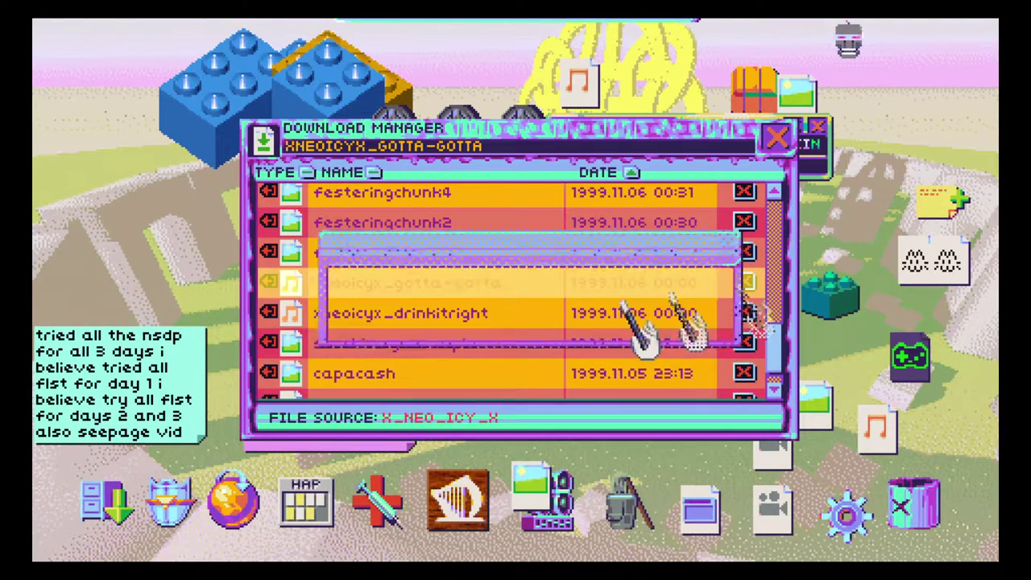
{"action": "left_click", "coordinate": [455, 323]}
- Play and delete drinkitright, and choose to keep festeringchunk3
{"action": "double_click", "coordinate": [499, 282]}
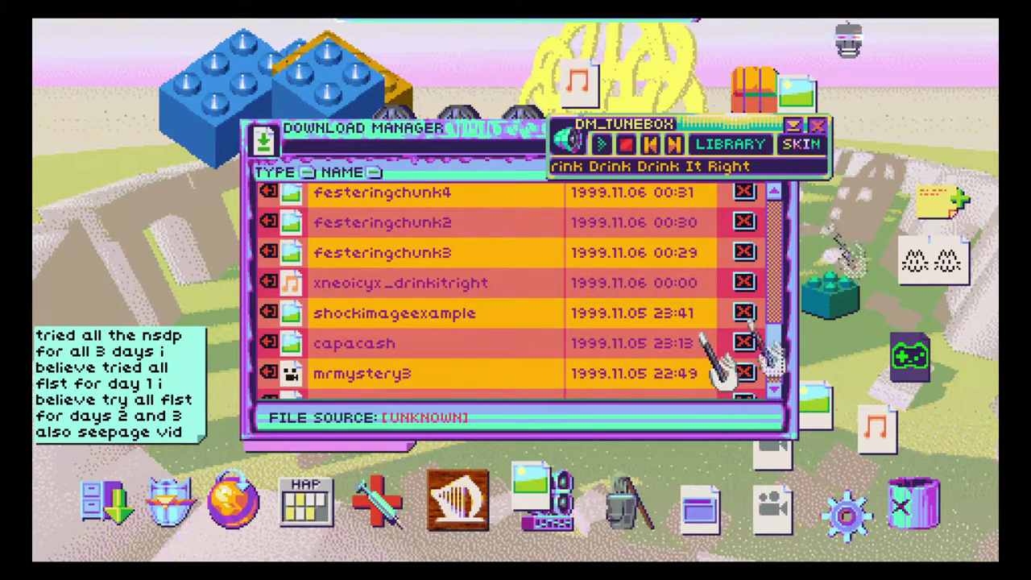
{"action": "left_click", "coordinate": [744, 283]}
{"action": "left_click", "coordinate": [431, 320]}
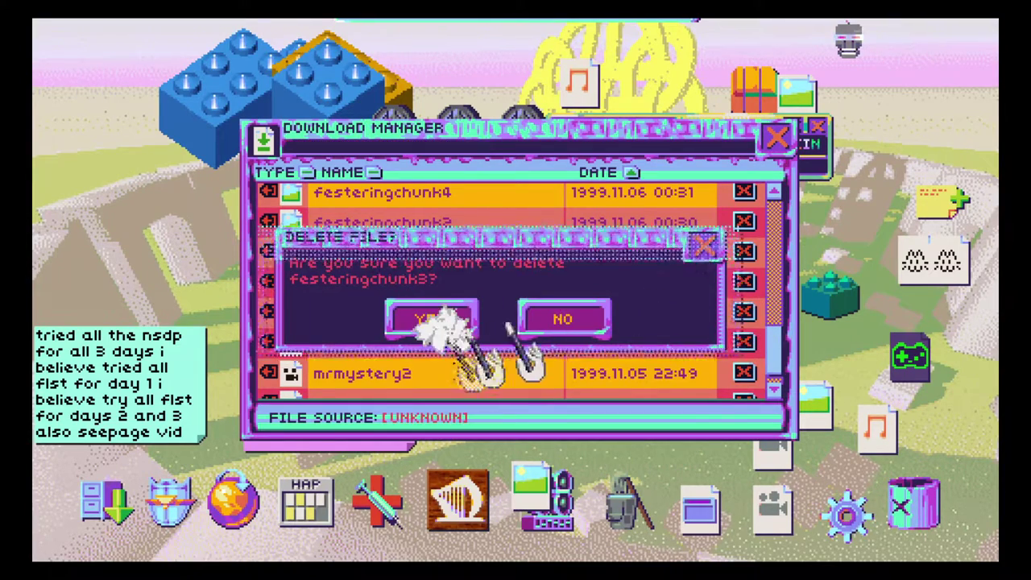
{"action": "left_click", "coordinate": [742, 253]}
{"action": "left_click", "coordinate": [564, 320]}
- View the shockimageexample, capacash and mrmystery3 files
{"action": "left_click", "coordinate": [499, 253]}
{"action": "left_click", "coordinate": [560, 284]}
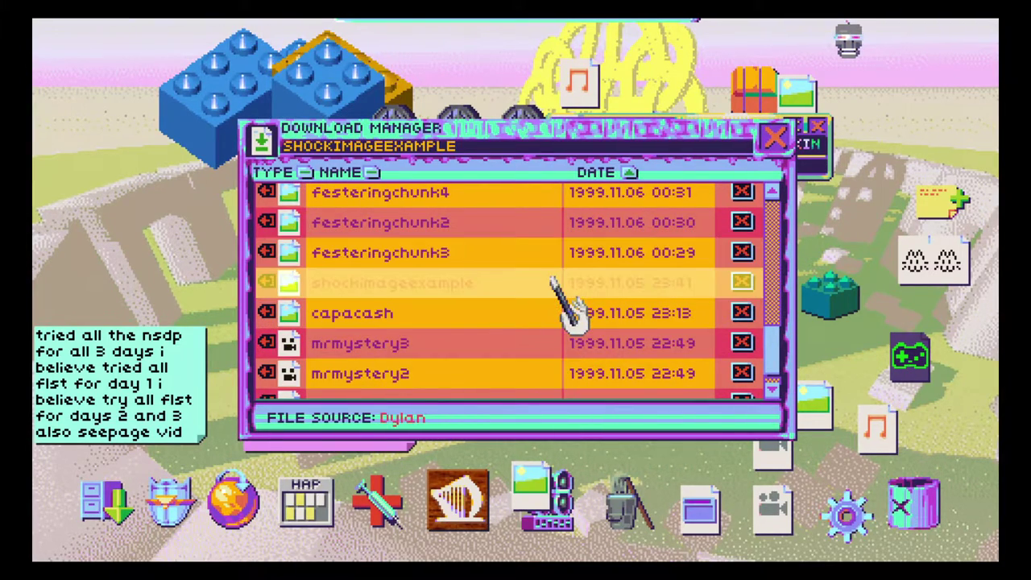
{"action": "double_click", "coordinate": [560, 283]}
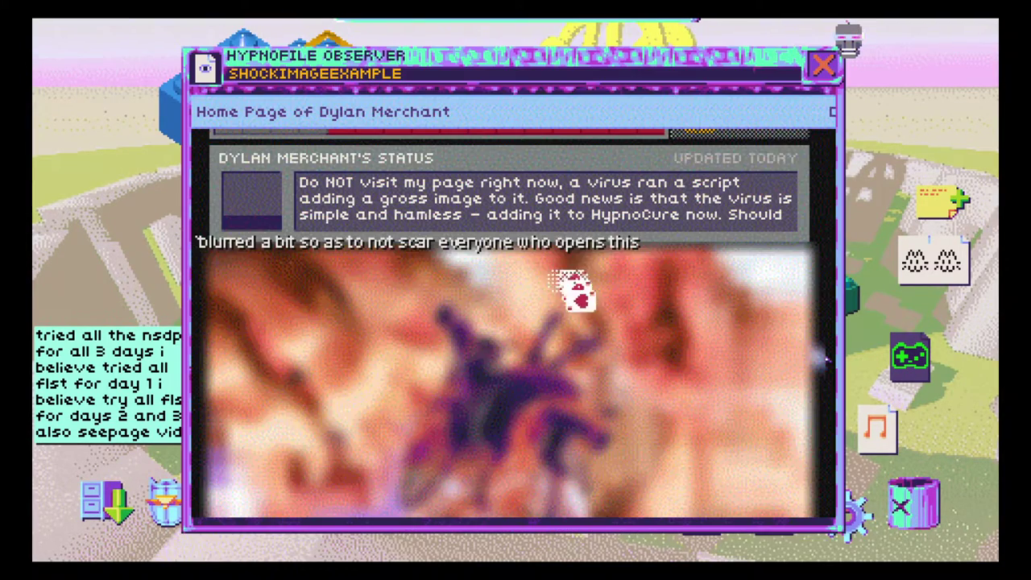
{"action": "left_click", "coordinate": [823, 66]}
{"action": "scroll", "coordinate": [547, 322], "scroll_direction": "down", "scroll_amount": 1}
{"action": "double_click", "coordinate": [532, 282]}
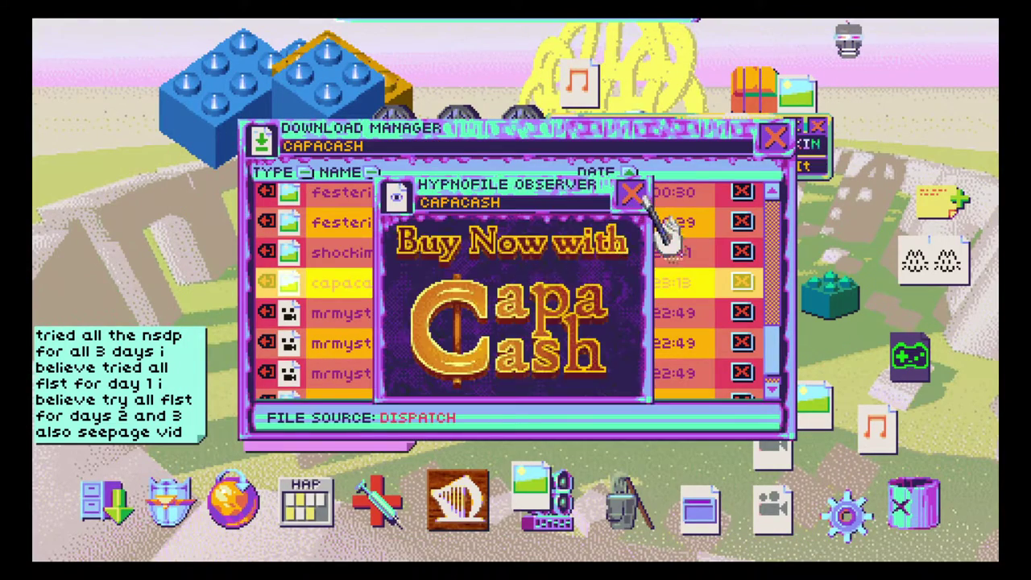
{"action": "left_click", "coordinate": [634, 193]}
{"action": "scroll", "coordinate": [484, 322], "scroll_direction": "down", "scroll_amount": 1}
{"action": "left_click", "coordinate": [480, 224]}
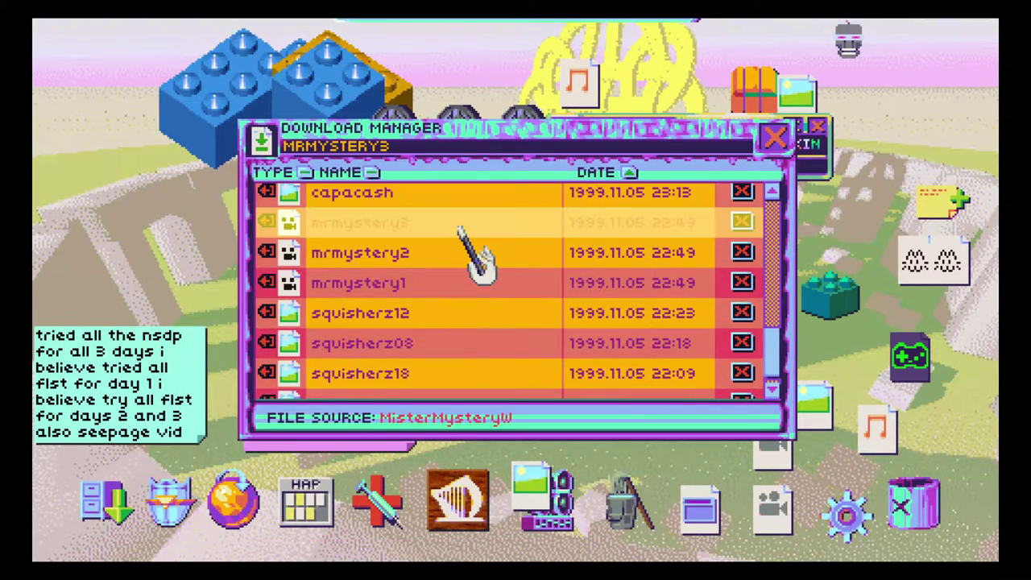
{"action": "double_click", "coordinate": [480, 258]}
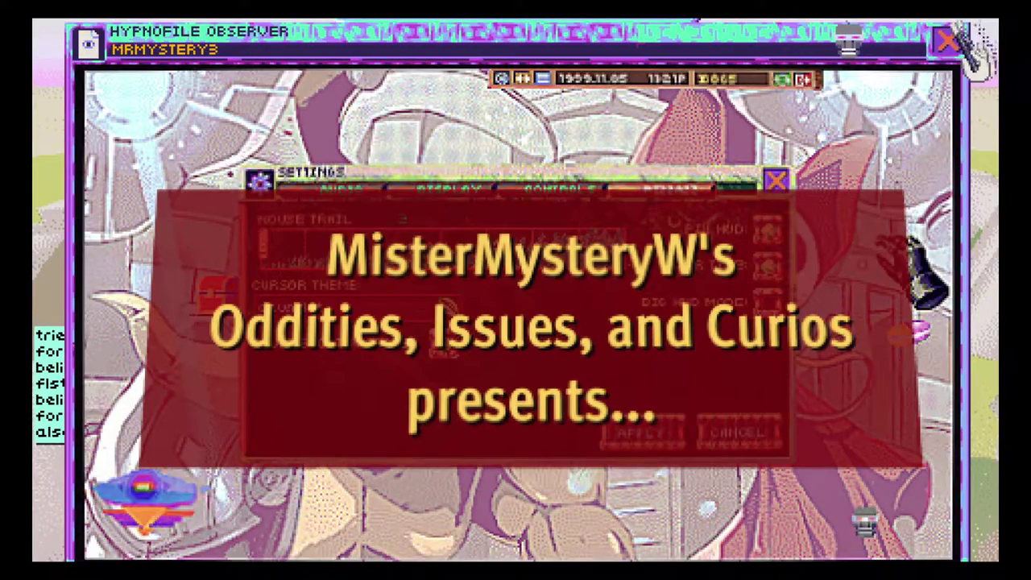
{"action": "left_click", "coordinate": [950, 40]}
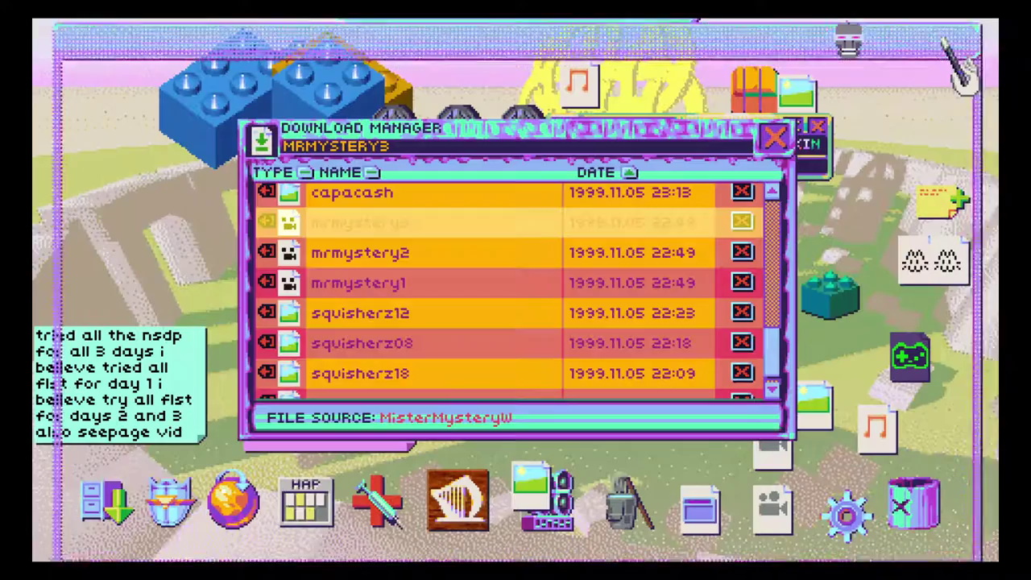
{"action": "scroll", "coordinate": [503, 298], "scroll_direction": "down", "scroll_amount": 2}
- View the squisherz12, squisherz08, squisherz18 and squisherz15 pictures
{"action": "double_click", "coordinate": [484, 254]}
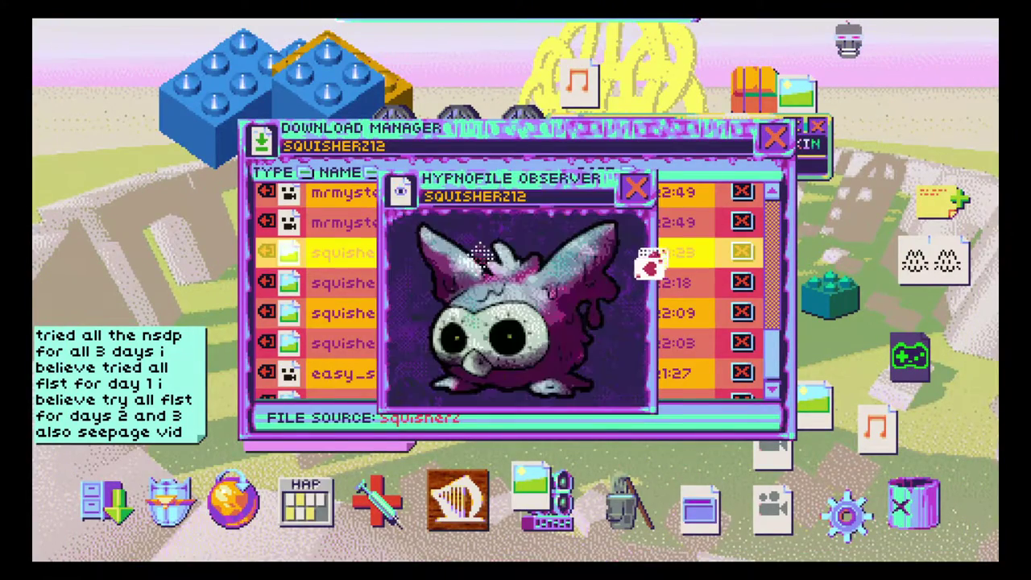
{"action": "left_click", "coordinate": [636, 189]}
{"action": "double_click", "coordinate": [419, 262]}
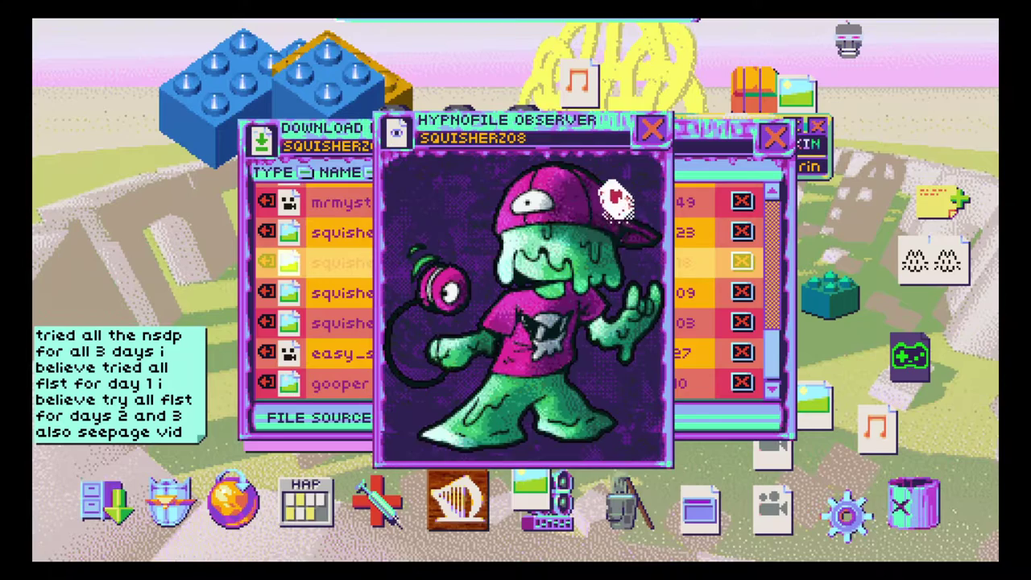
{"action": "left_click", "coordinate": [797, 189]}
{"action": "left_click", "coordinate": [442, 294]}
{"action": "double_click", "coordinate": [516, 292]}
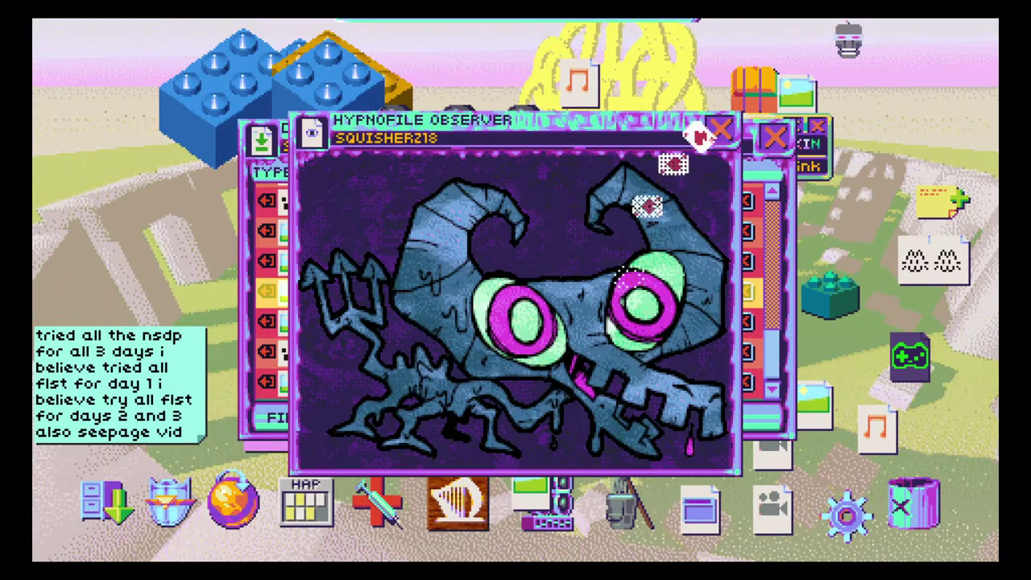
{"action": "left_click", "coordinate": [737, 141]}
{"action": "left_click", "coordinate": [467, 323]}
{"action": "double_click", "coordinate": [451, 323]}
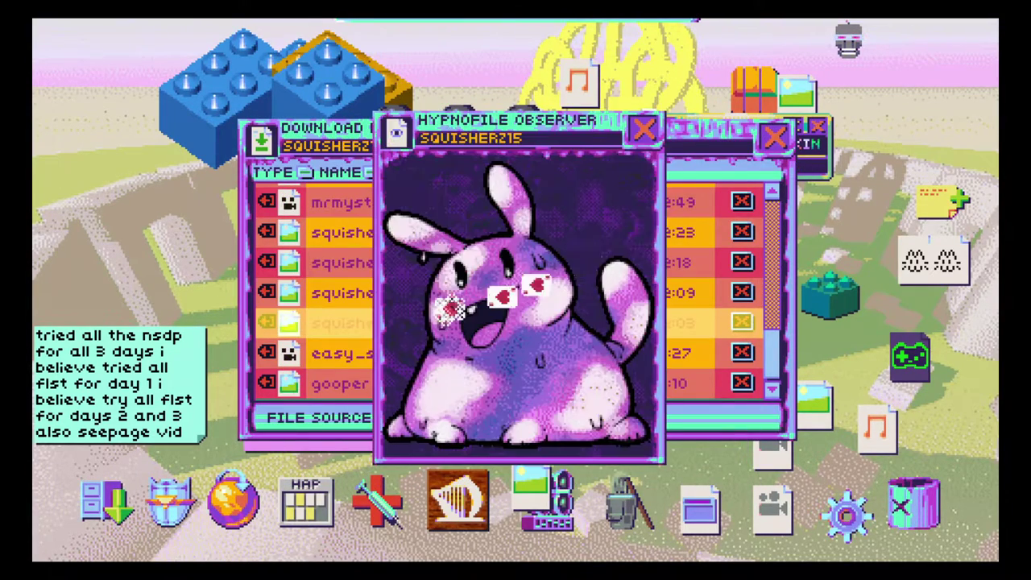
{"action": "left_click", "coordinate": [774, 139]}
- View the easy_spot file and the gooper-screen picture
{"action": "left_click", "coordinate": [435, 354]}
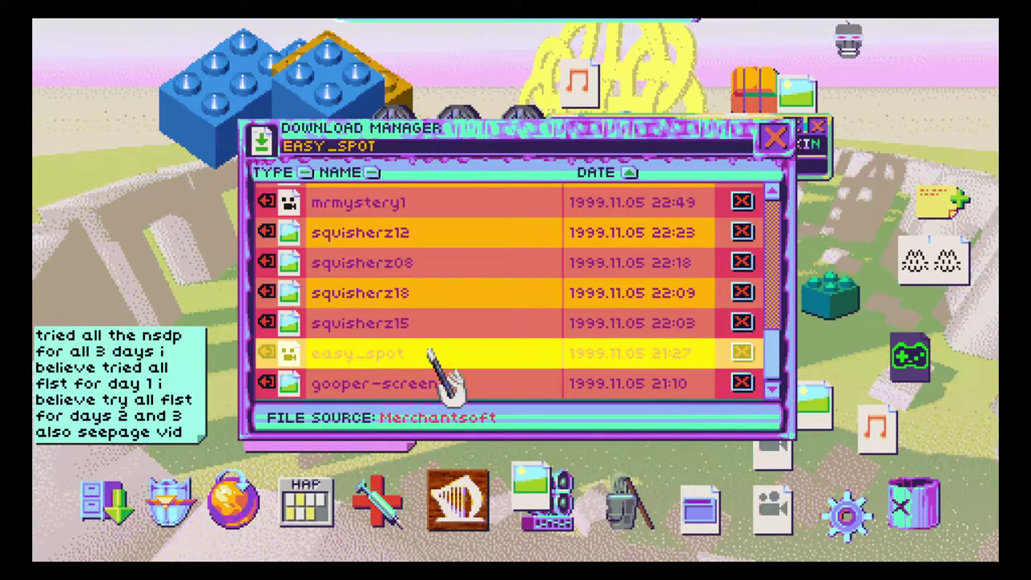
{"action": "double_click", "coordinate": [435, 354]}
{"action": "left_click", "coordinate": [822, 97]}
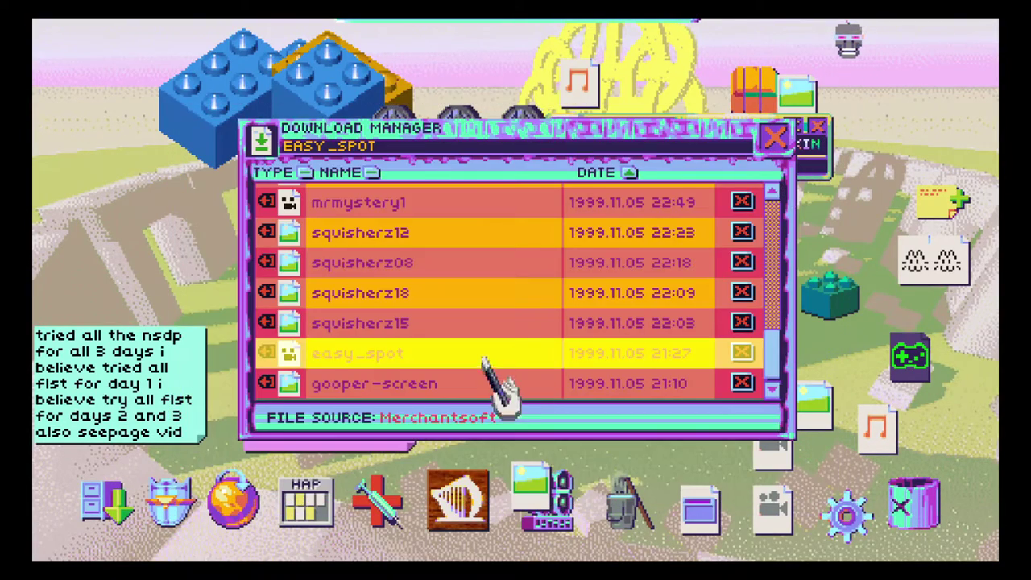
{"action": "left_click", "coordinate": [435, 385]}
{"action": "double_click", "coordinate": [435, 385]}
{"action": "left_click", "coordinate": [785, 58]}
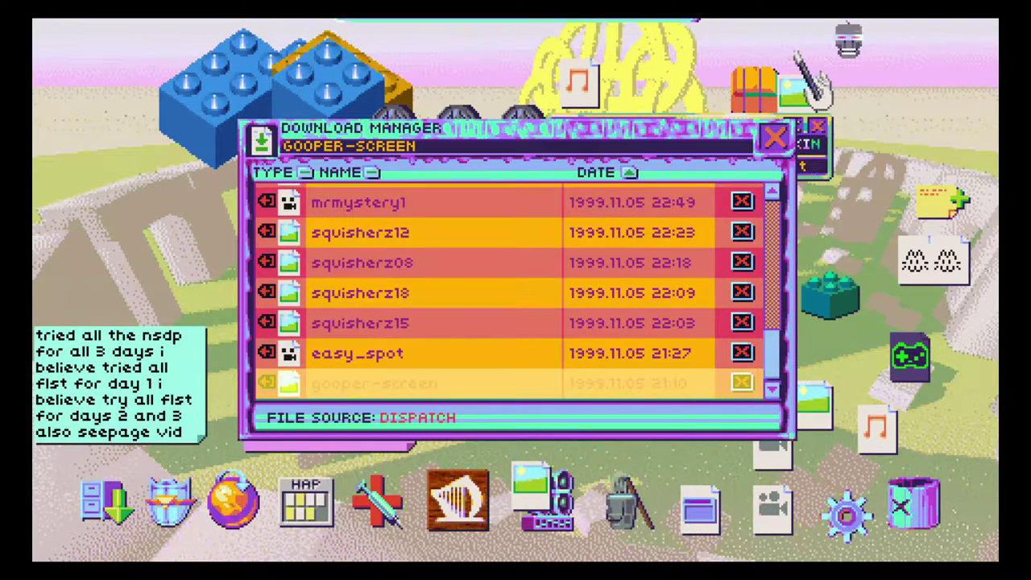
{"action": "left_click_drag", "start_coordinate": [772, 363], "coordinate": [772, 198]}
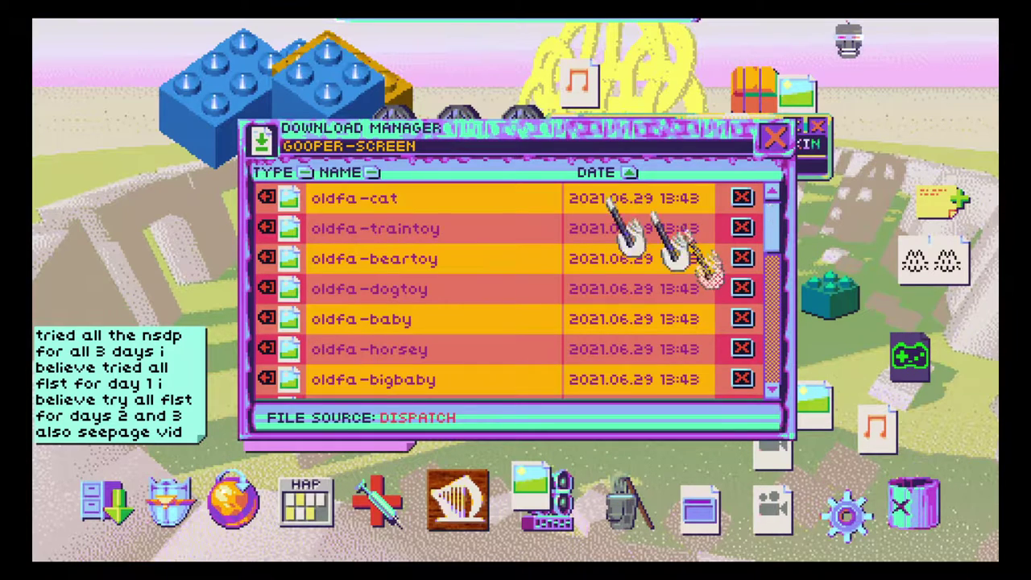
- View the oldfa-cat, traintoy, beartoy and dogtoy pictures
{"action": "double_click", "coordinate": [476, 198]}
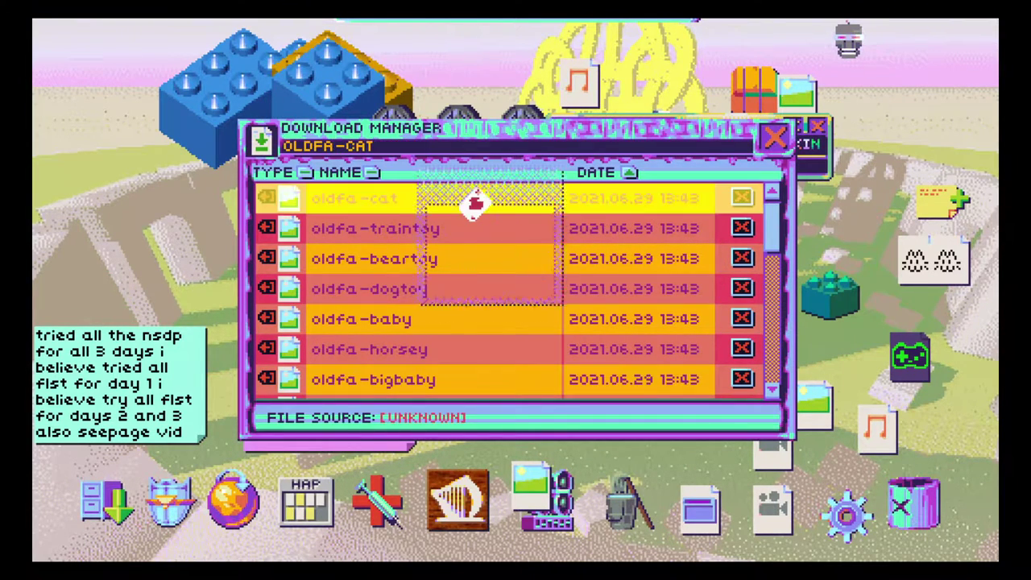
{"action": "left_click", "coordinate": [636, 174]}
{"action": "double_click", "coordinate": [483, 198]}
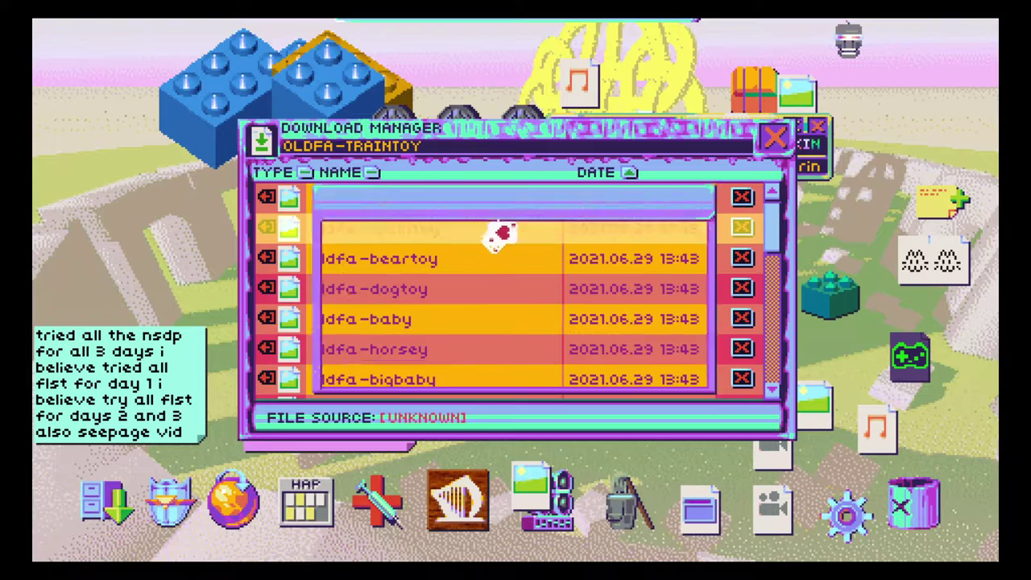
{"action": "left_click", "coordinate": [690, 202]}
{"action": "key", "text": "Down"}
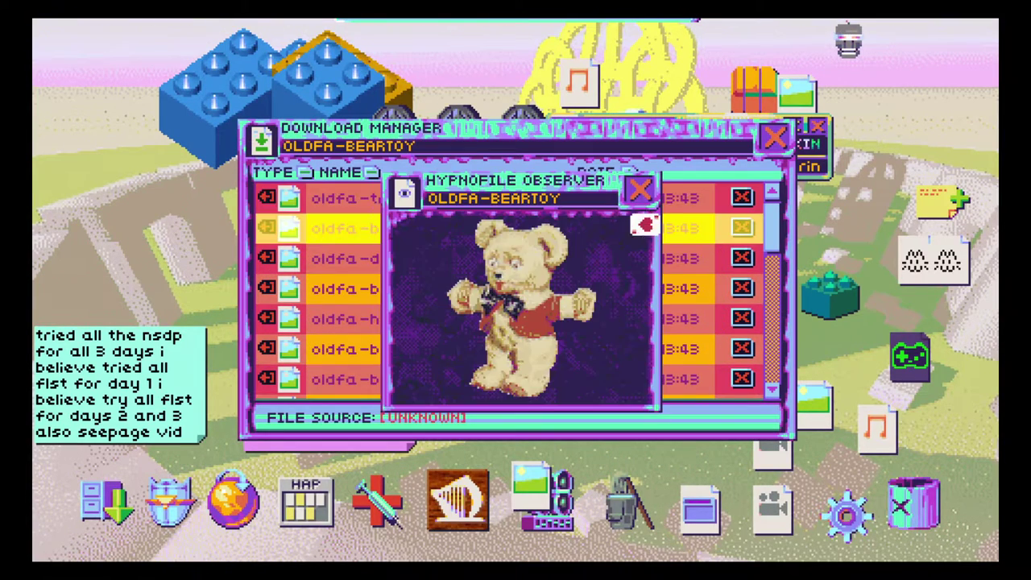
{"action": "left_click", "coordinate": [640, 190]}
{"action": "double_click", "coordinate": [532, 260]}
{"action": "left_click", "coordinate": [637, 261]}
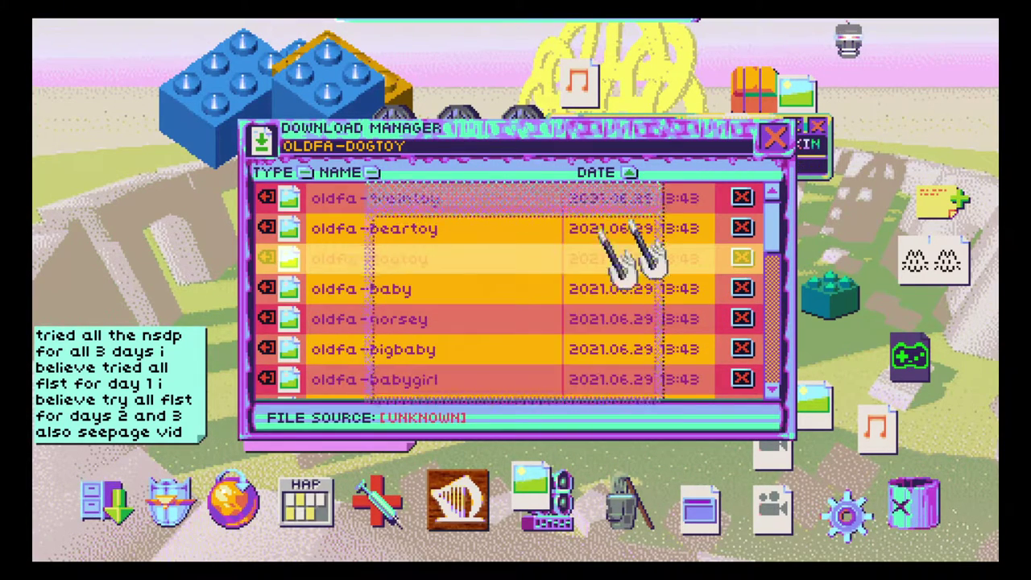
- View the oldfa-baby picture, then open oldfa-horsey
{"action": "double_click", "coordinate": [483, 288]}
{"action": "left_click", "coordinate": [638, 113]}
{"action": "scroll", "coordinate": [532, 233], "scroll_direction": "down", "scroll_amount": 2}
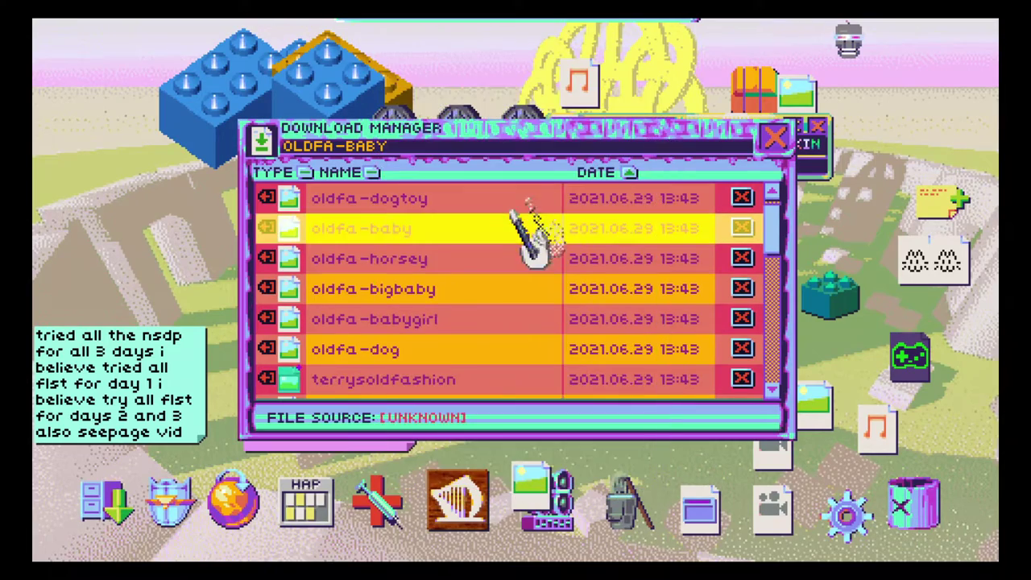
{"action": "left_click", "coordinate": [484, 259]}
{"action": "double_click", "coordinate": [484, 260]}
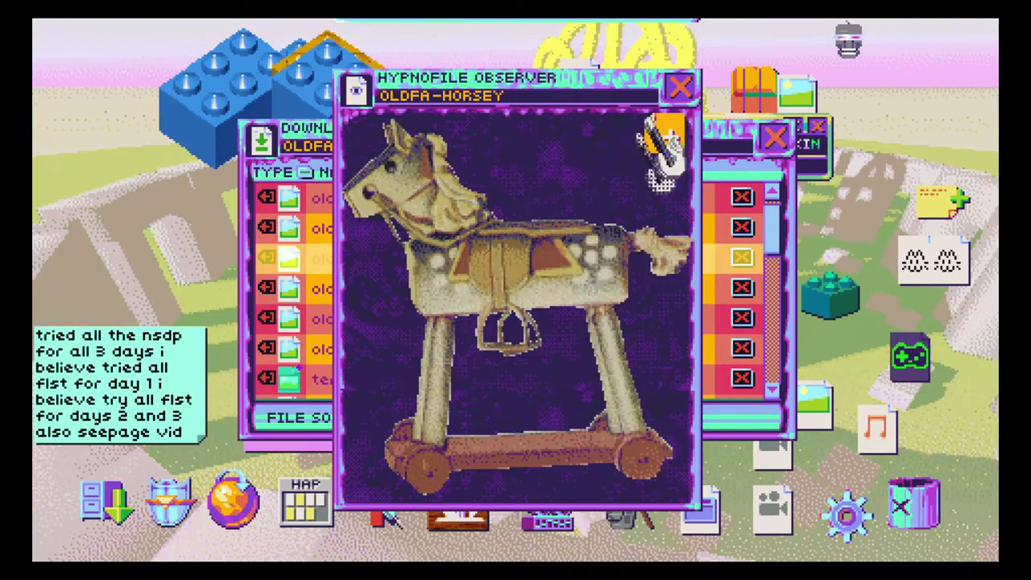
- Close the horsey picture and drag the Download Manager lower-left, then back toward centre
{"action": "left_click", "coordinate": [685, 133]}
{"action": "left_click_drag", "start_coordinate": [701, 133], "coordinate": [484, 232]}
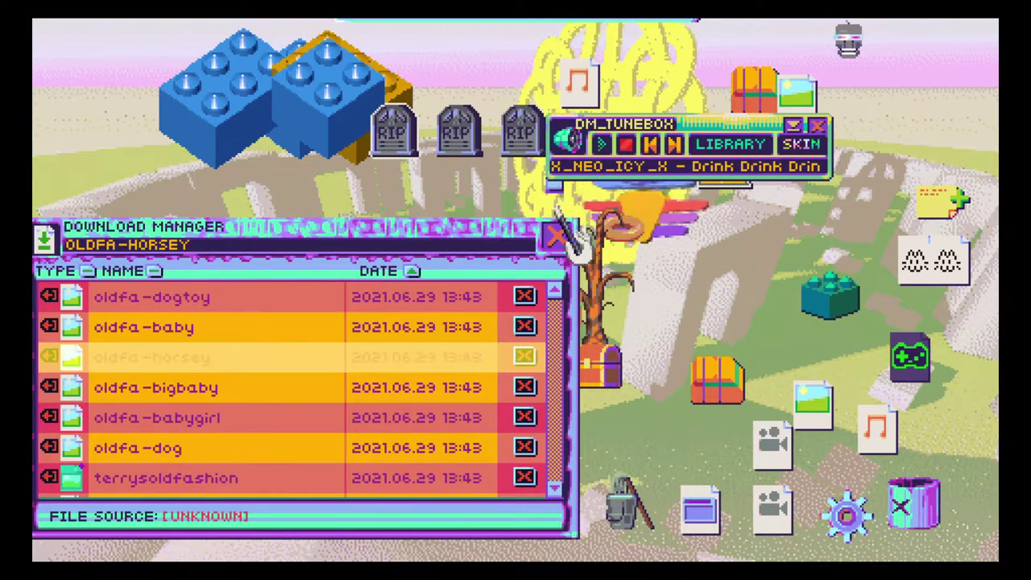
{"action": "left_click_drag", "start_coordinate": [483, 234], "coordinate": [596, 258]}
{"action": "scroll", "coordinate": [564, 363], "scroll_direction": "up", "scroll_amount": 3}
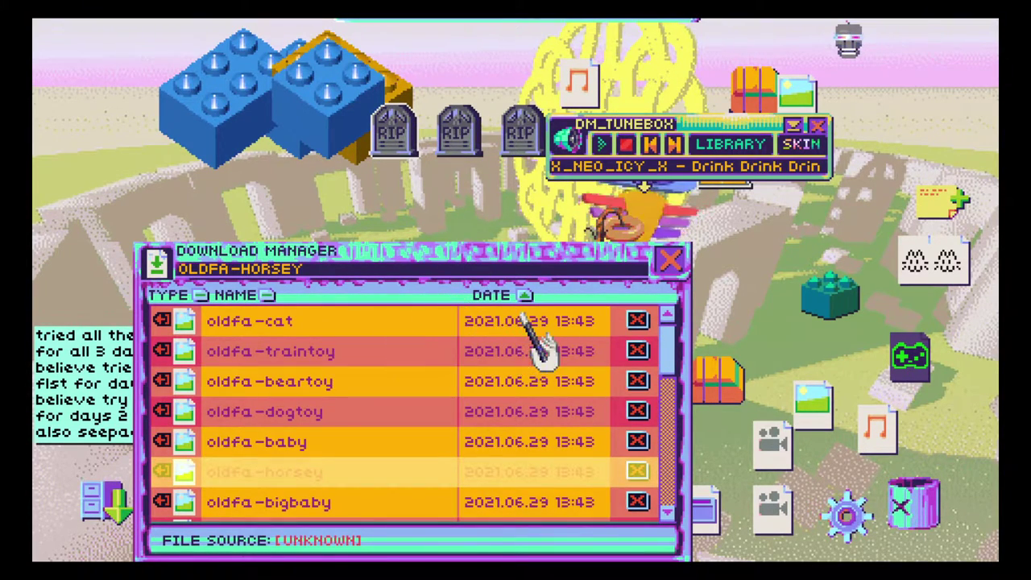
- Preview the oldfa-beartoy, dogtoy and baby images
{"action": "double_click", "coordinate": [515, 351]}
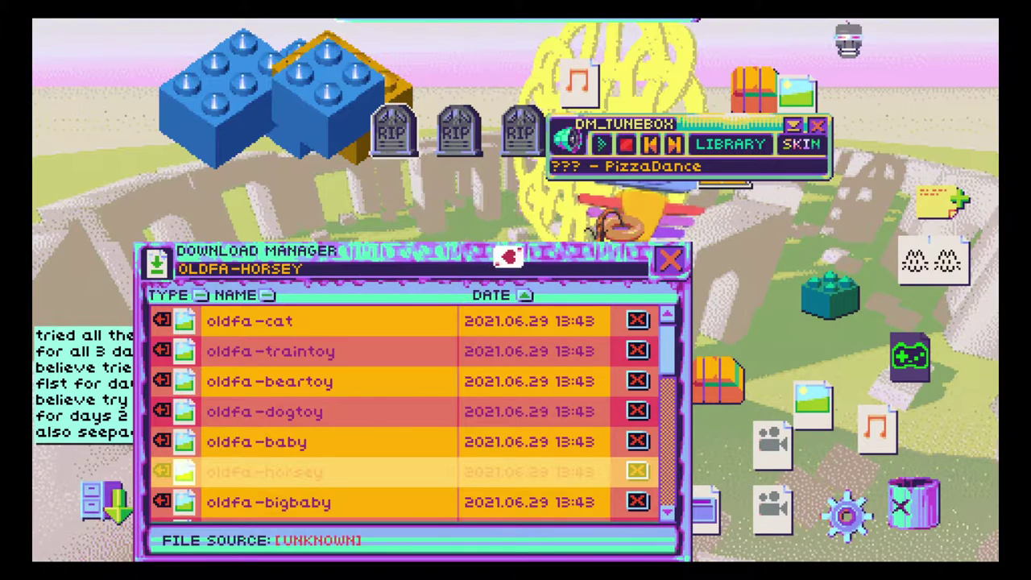
{"action": "left_click_drag", "start_coordinate": [509, 256], "coordinate": [582, 202]}
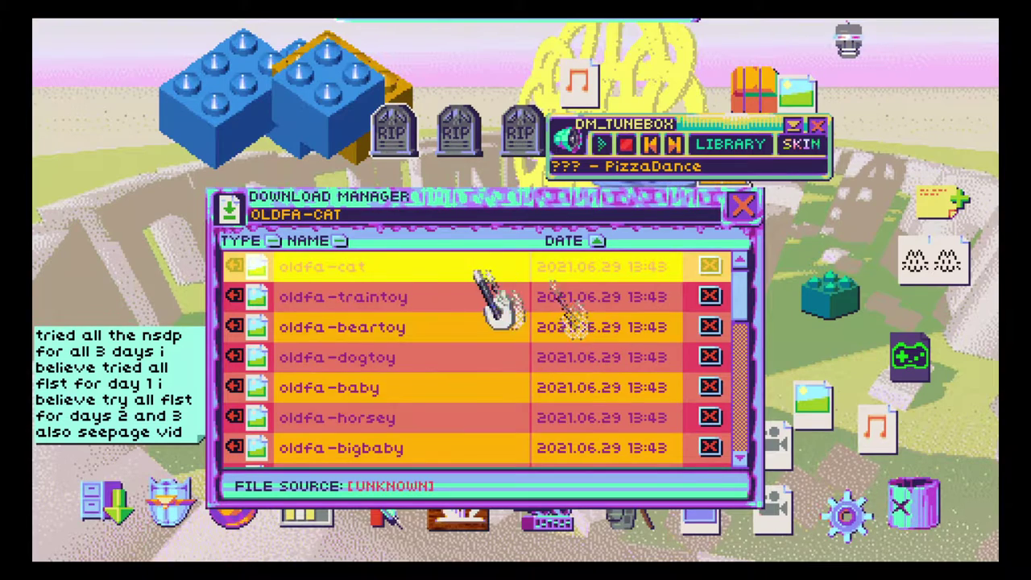
{"action": "double_click", "coordinate": [451, 327]}
{"action": "double_click", "coordinate": [435, 357]}
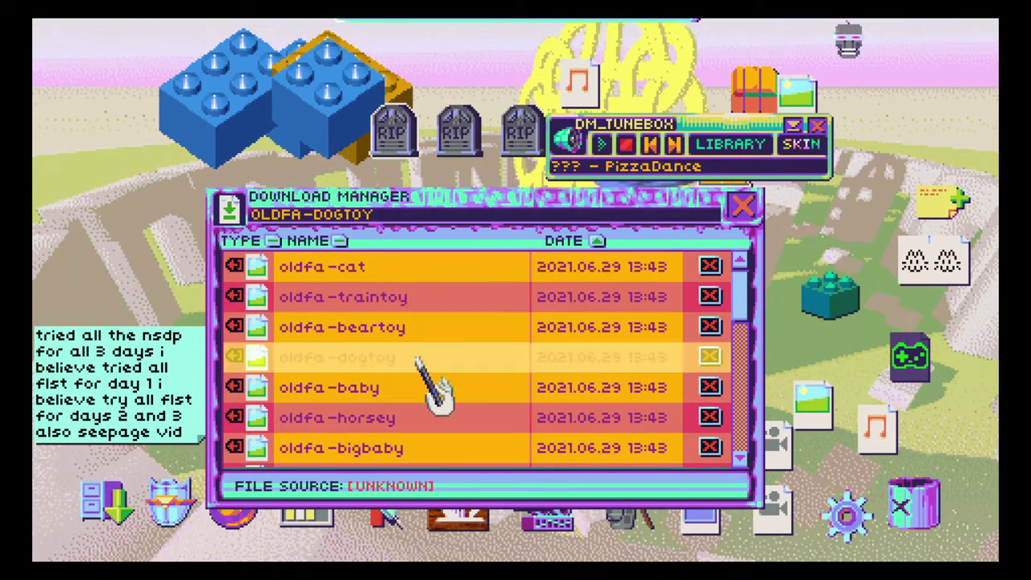
{"action": "left_click", "coordinate": [641, 196]}
{"action": "double_click", "coordinate": [451, 388]}
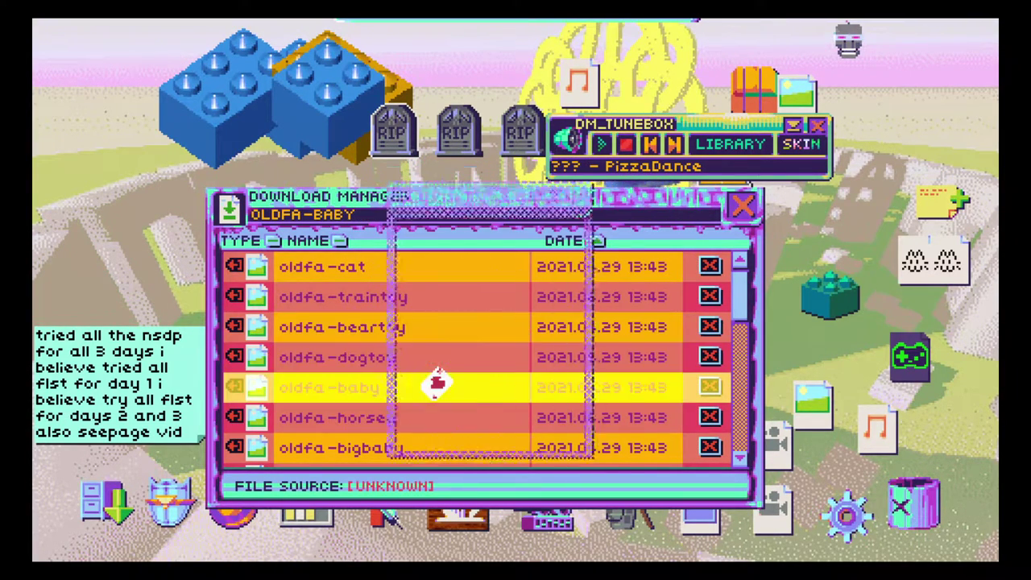
{"action": "left_click", "coordinate": [637, 105]}
{"action": "scroll", "coordinate": [426, 386], "scroll_direction": "down", "scroll_amount": 2}
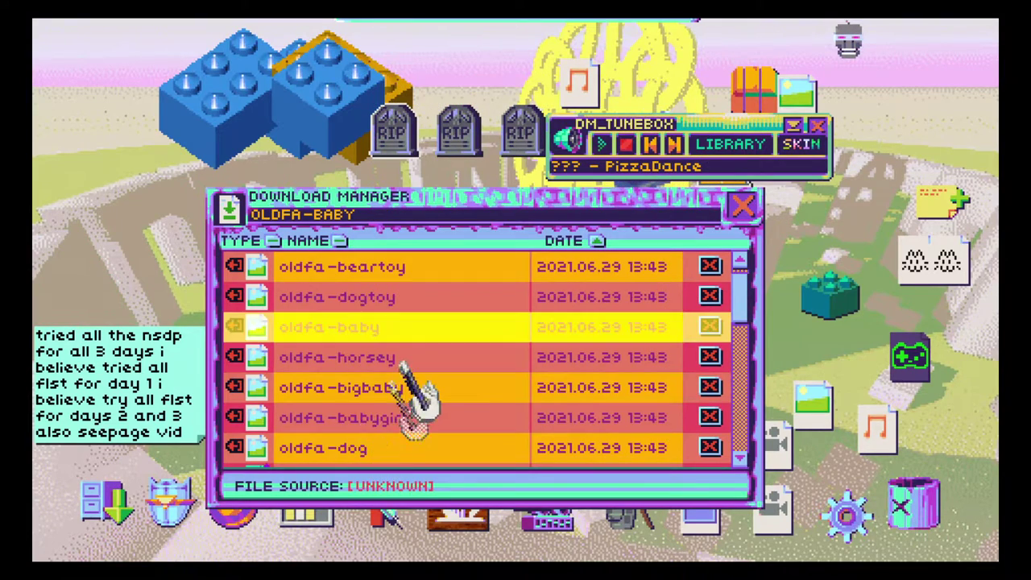
- Preview the oldfa-horsey, bigbaby, babygirl and dog images
{"action": "double_click", "coordinate": [427, 357]}
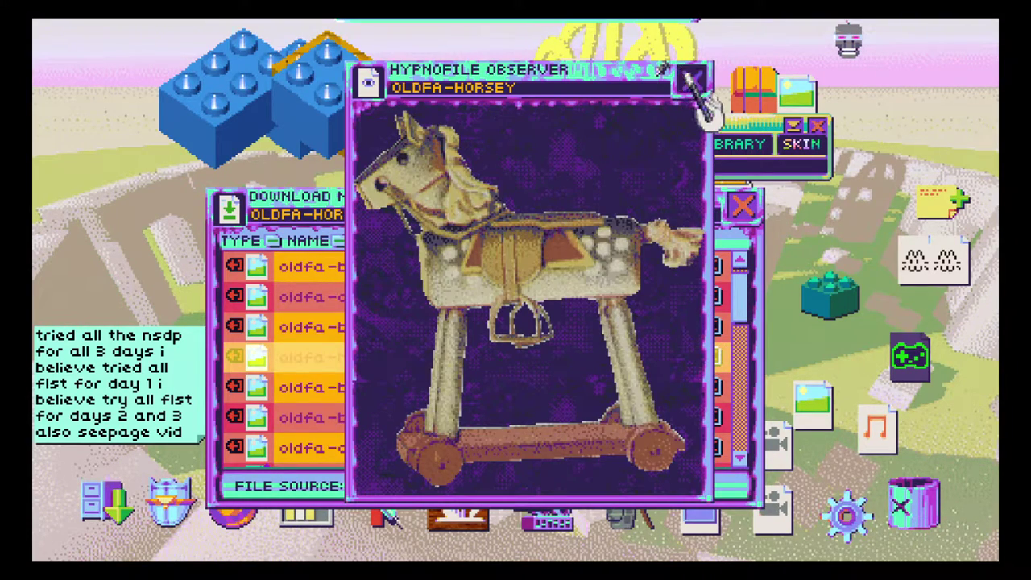
{"action": "left_click", "coordinate": [708, 88]}
{"action": "double_click", "coordinate": [427, 388]}
{"action": "left_click", "coordinate": [636, 105]}
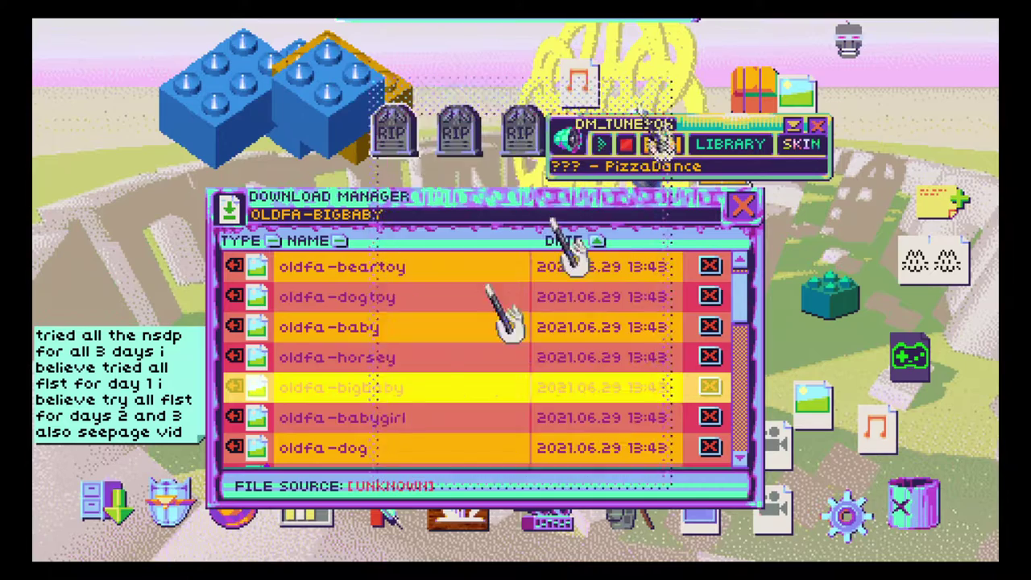
{"action": "scroll", "coordinate": [435, 371], "scroll_direction": "down", "scroll_amount": 2}
{"action": "double_click", "coordinate": [427, 357]}
{"action": "left_click", "coordinate": [661, 129]}
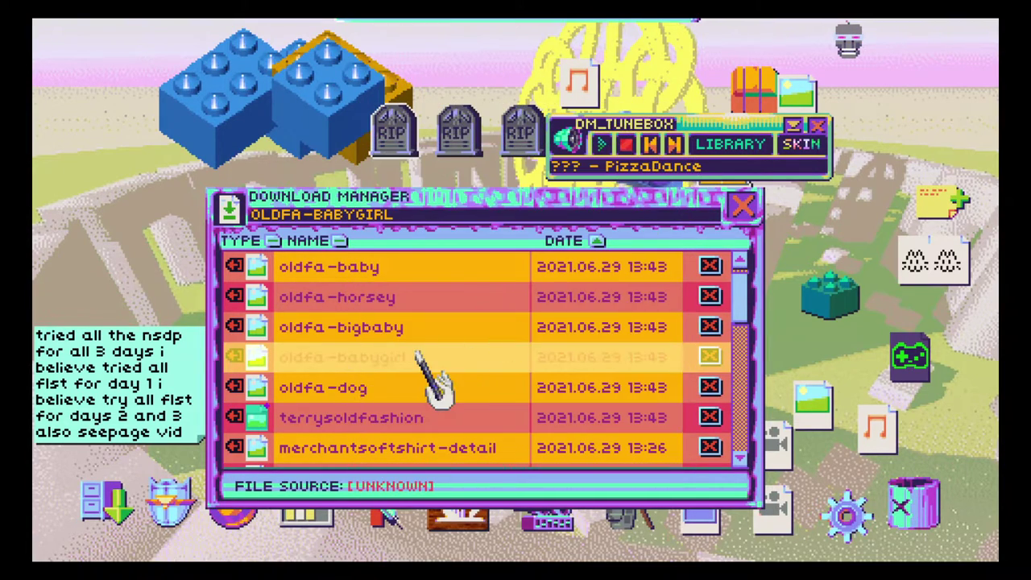
{"action": "double_click", "coordinate": [427, 387]}
{"action": "left_click", "coordinate": [680, 103]}
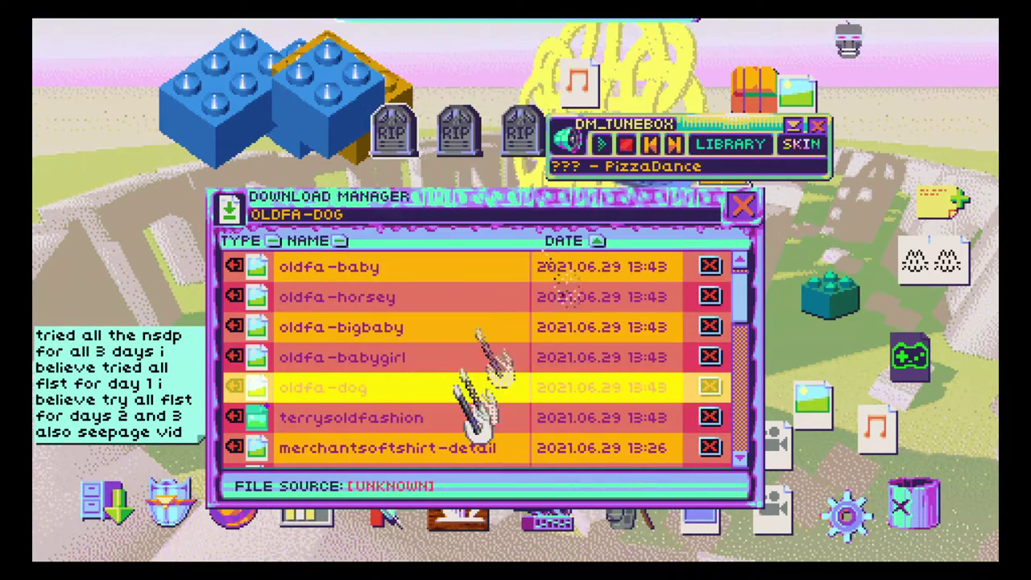
- Install terrysoldfashion, recheck oldfa-dog, and open the merchantsoftshirt-detail poster
{"action": "double_click", "coordinate": [427, 417]}
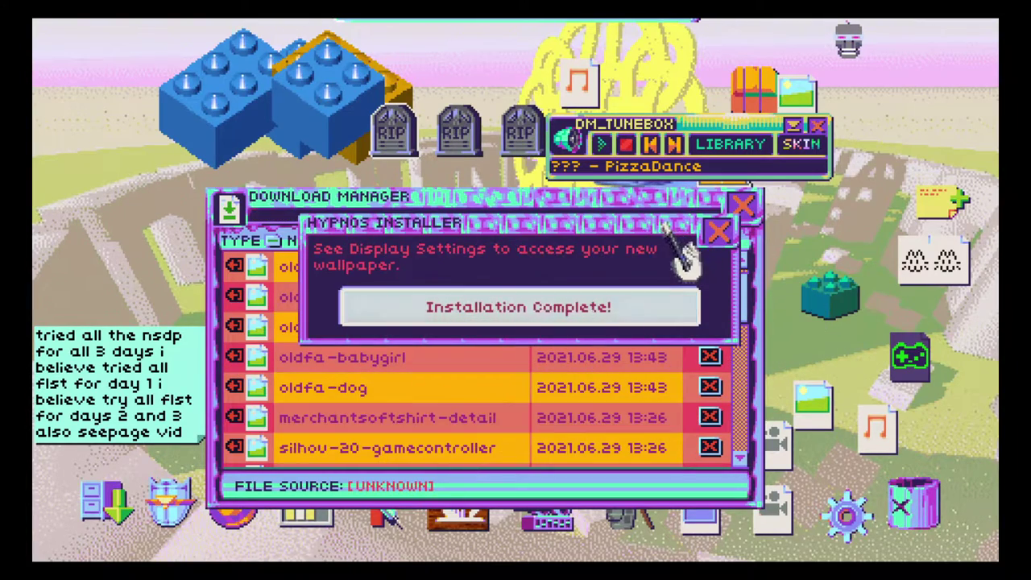
{"action": "left_click", "coordinate": [720, 232]}
{"action": "double_click", "coordinate": [451, 388]}
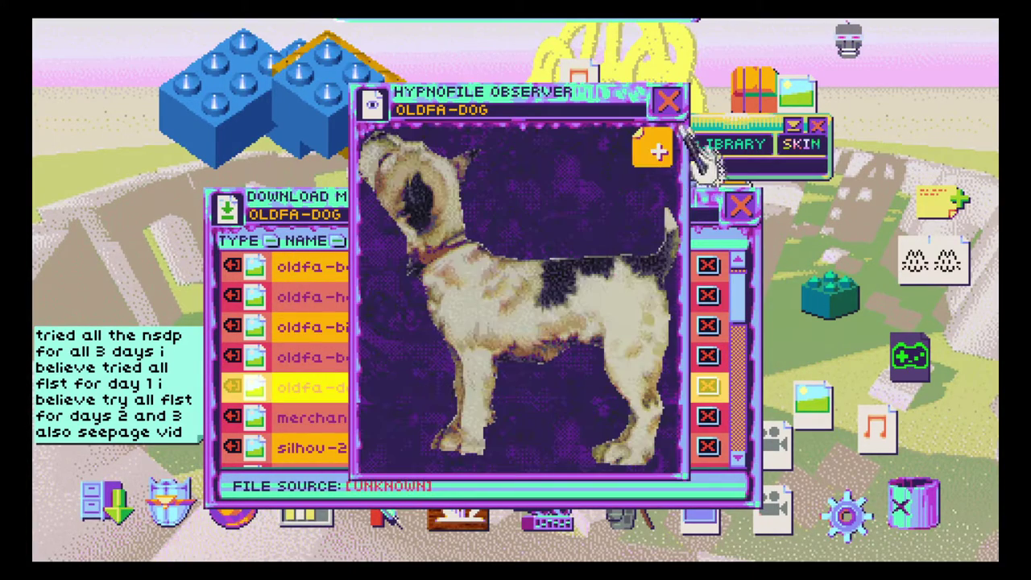
{"action": "left_click", "coordinate": [668, 101]}
{"action": "double_click", "coordinate": [451, 417]}
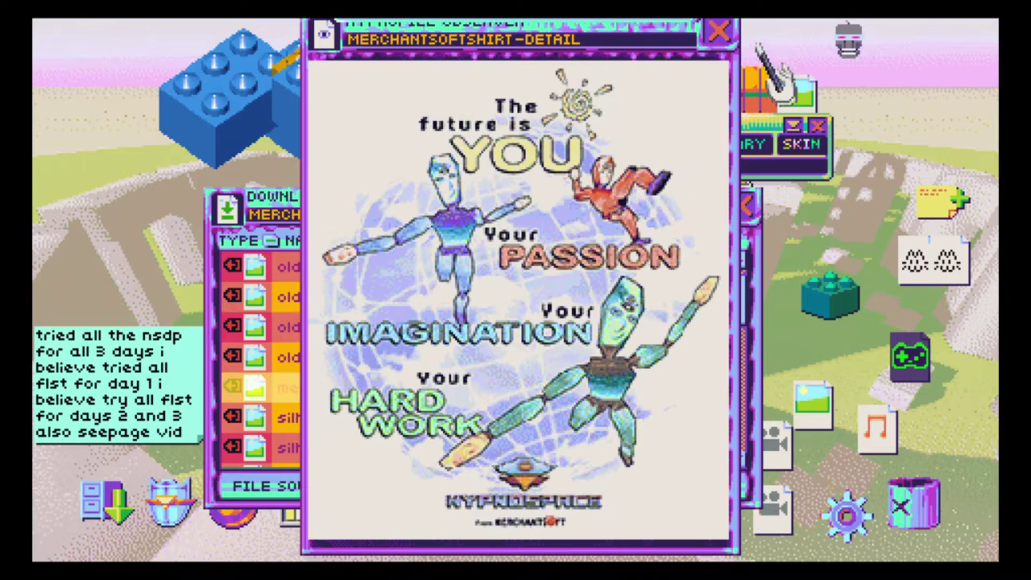
- Close the poster preview and open the lp1 Leaky Piping I text download
{"action": "left_click", "coordinate": [719, 32]}
{"action": "scroll", "coordinate": [499, 342], "scroll_direction": "down", "scroll_amount": 5}
{"action": "scroll", "coordinate": [499, 342], "scroll_direction": "down", "scroll_amount": 5}
{"action": "scroll", "coordinate": [500, 342], "scroll_direction": "down", "scroll_amount": 5}
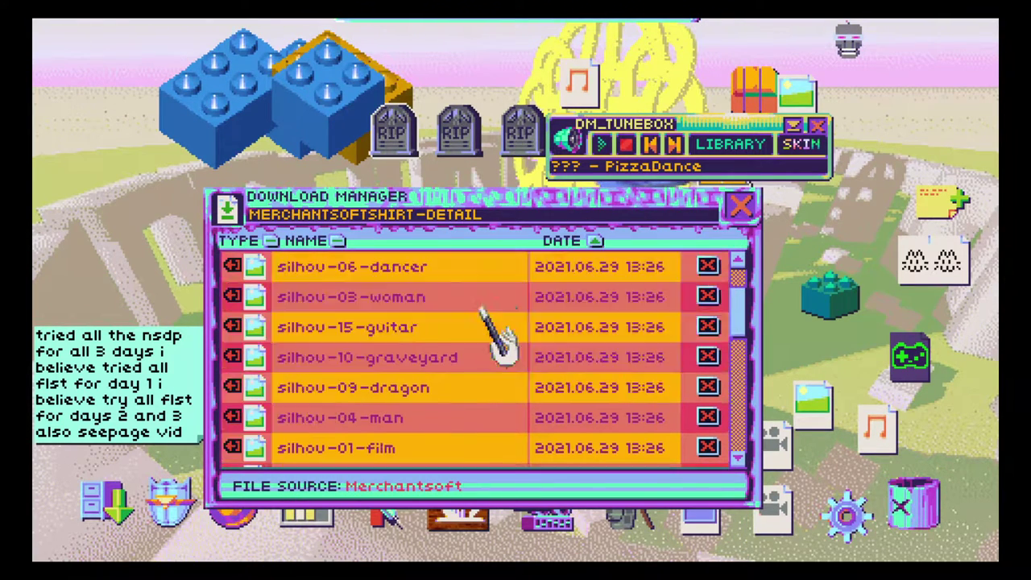
{"action": "scroll", "coordinate": [500, 342], "scroll_direction": "down", "scroll_amount": 2}
{"action": "scroll", "coordinate": [500, 342], "scroll_direction": "down", "scroll_amount": 3}
{"action": "scroll", "coordinate": [500, 342], "scroll_direction": "down", "scroll_amount": 4}
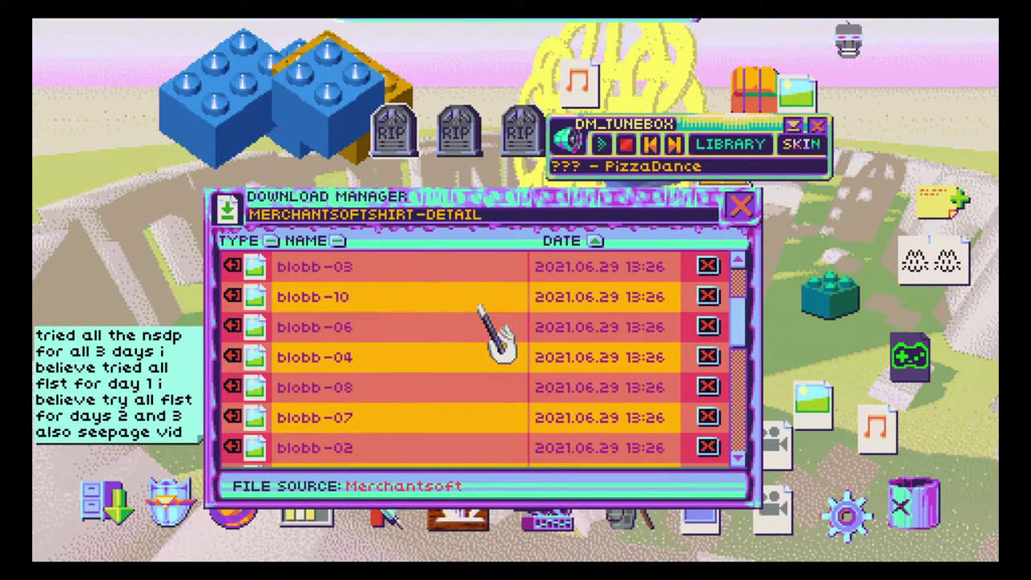
{"action": "scroll", "coordinate": [501, 343], "scroll_direction": "down", "scroll_amount": 6}
{"action": "scroll", "coordinate": [501, 339], "scroll_direction": "down", "scroll_amount": 7}
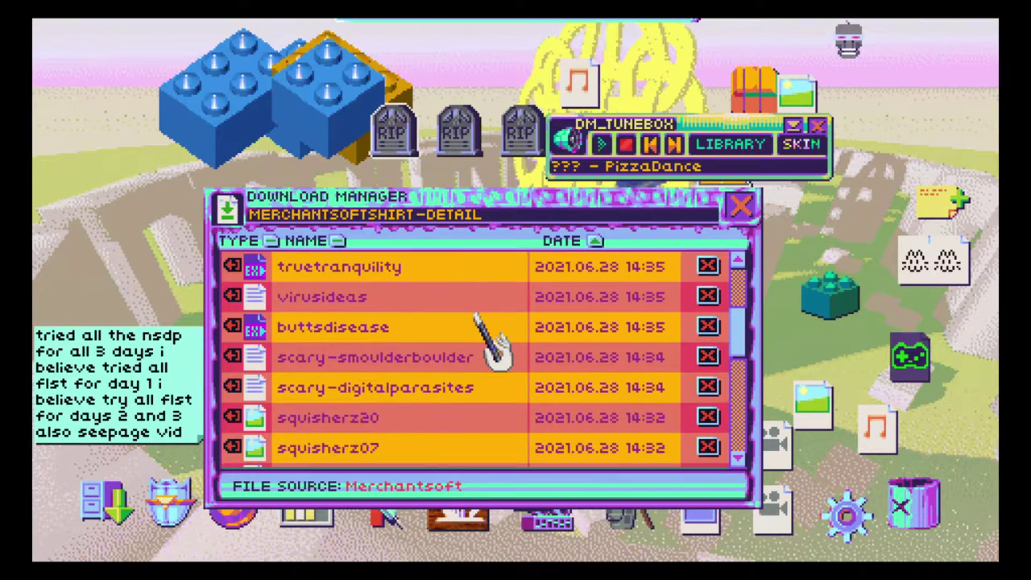
{"action": "scroll", "coordinate": [500, 343], "scroll_direction": "down", "scroll_amount": 4}
{"action": "scroll", "coordinate": [499, 343], "scroll_direction": "down", "scroll_amount": 3}
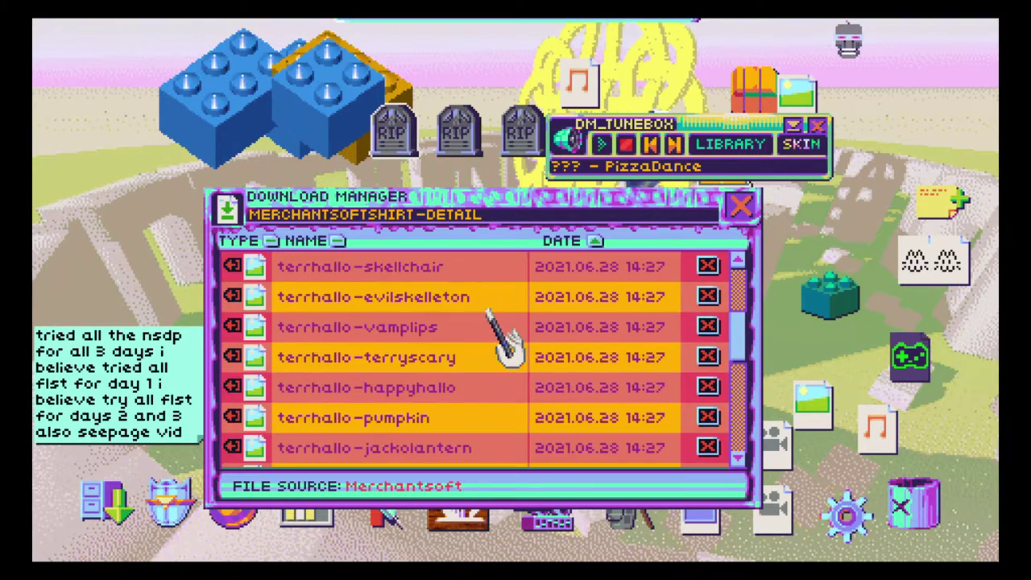
{"action": "scroll", "coordinate": [500, 342], "scroll_direction": "down", "scroll_amount": 4}
{"action": "scroll", "coordinate": [503, 340], "scroll_direction": "down", "scroll_amount": 3}
{"action": "scroll", "coordinate": [503, 338], "scroll_direction": "down", "scroll_amount": 3}
{"action": "scroll", "coordinate": [504, 338], "scroll_direction": "up", "scroll_amount": 3}
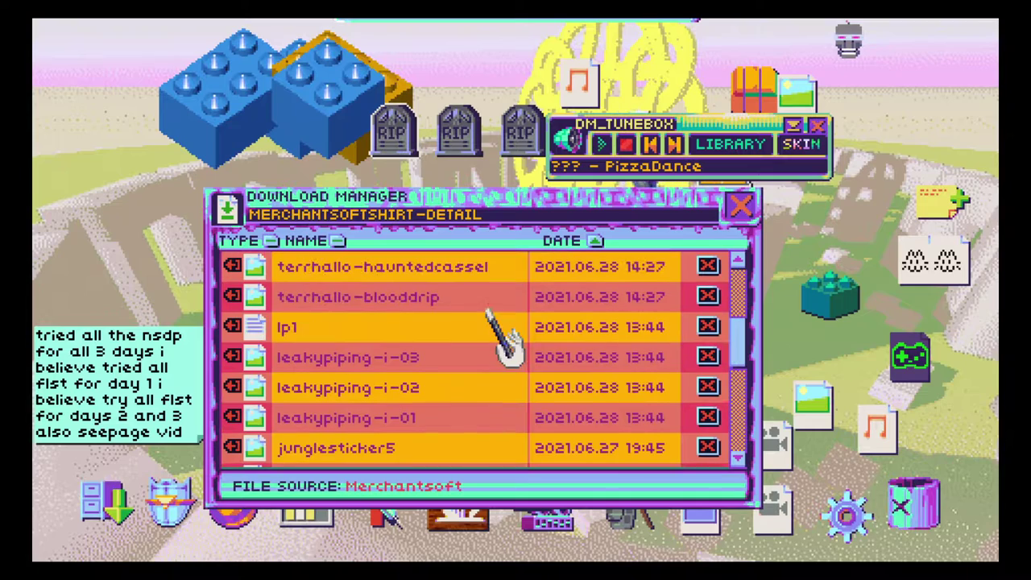
{"action": "left_click", "coordinate": [482, 328]}
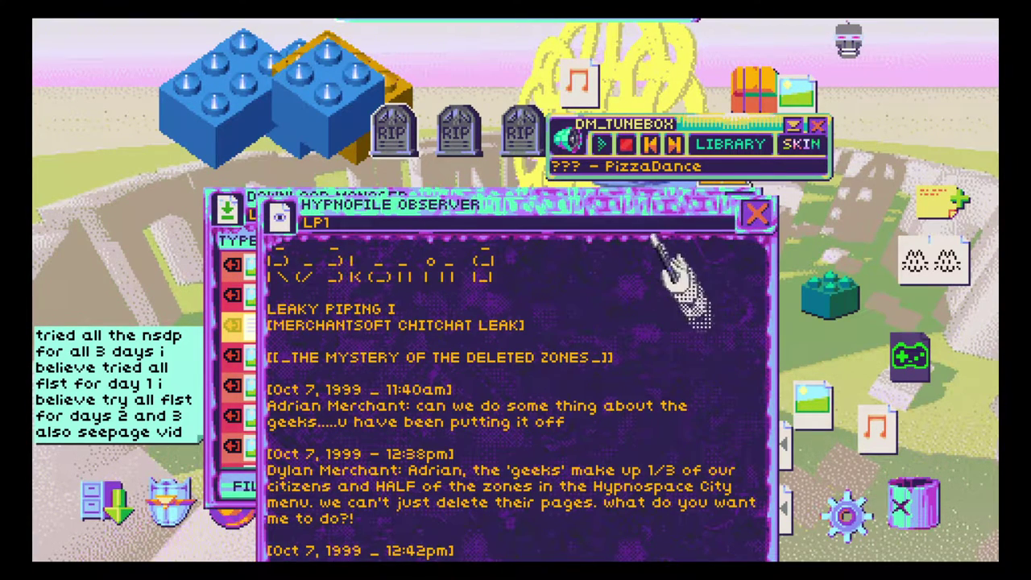
- Move and resize the lp1 chat log viewer to read it, then close it
{"action": "left_click_drag", "start_coordinate": [564, 205], "coordinate": [451, 31]}
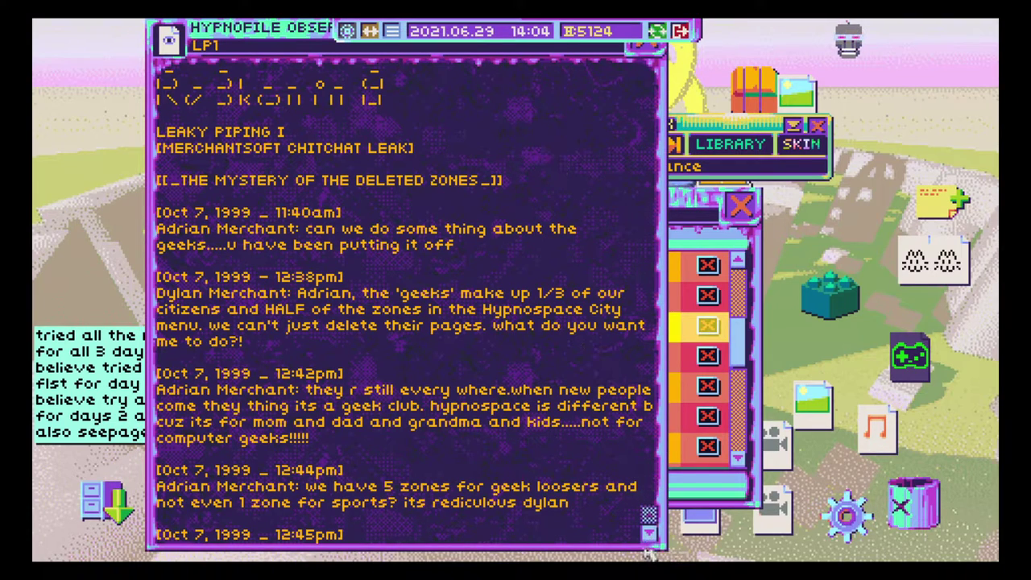
{"action": "left_click_drag", "start_coordinate": [651, 532], "coordinate": [657, 556]}
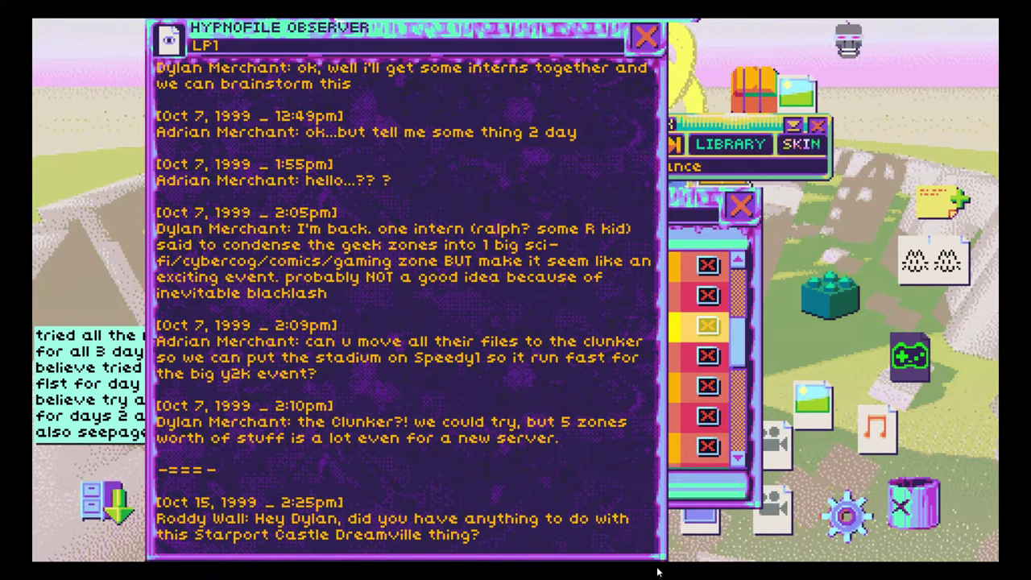
{"action": "left_click_drag", "start_coordinate": [654, 554], "coordinate": [654, 366]}
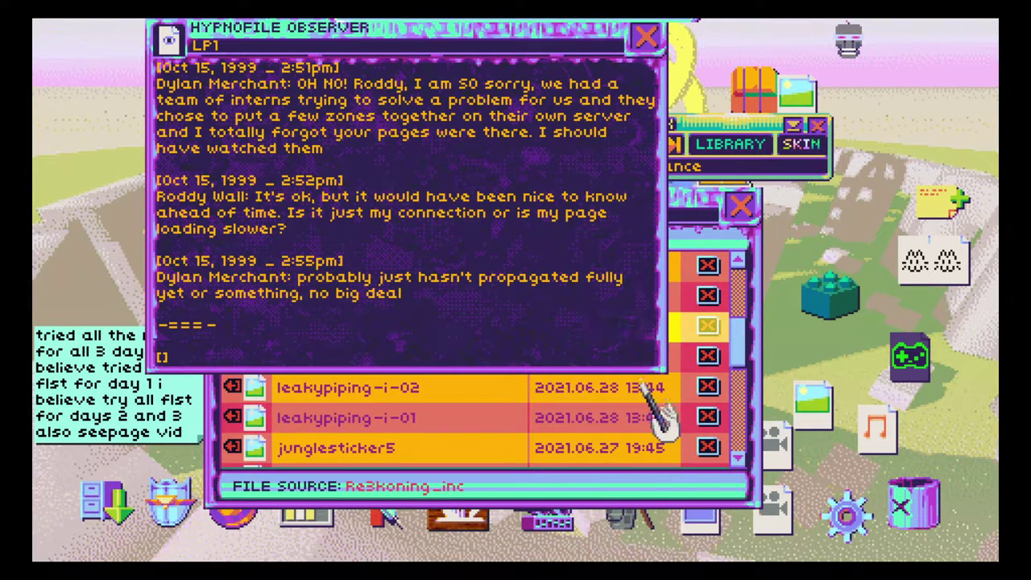
{"action": "left_click", "coordinate": [647, 37]}
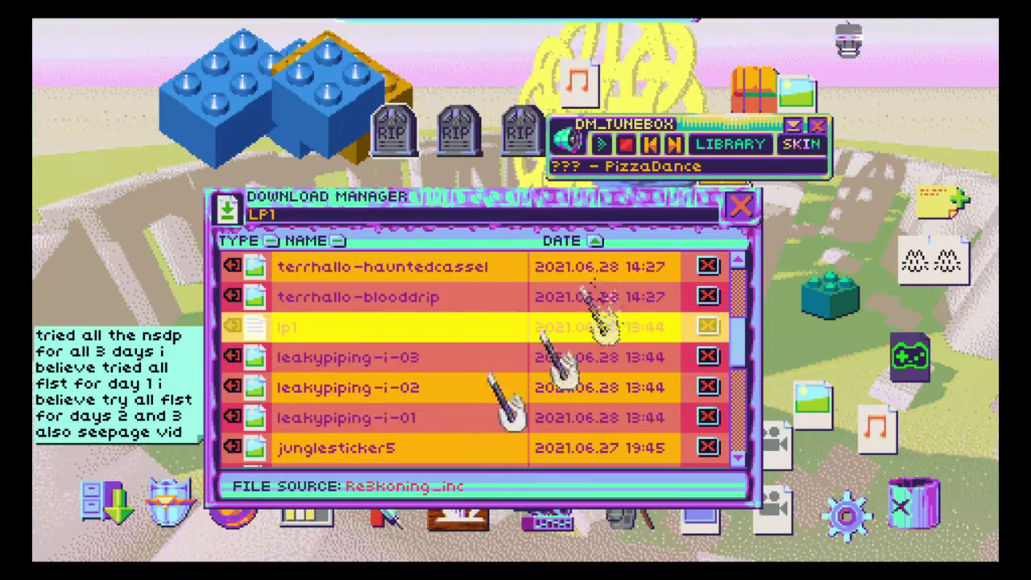
- Reopen lp1, reposition and resize it to read the later messages, then close it
{"action": "double_click", "coordinate": [390, 338]}
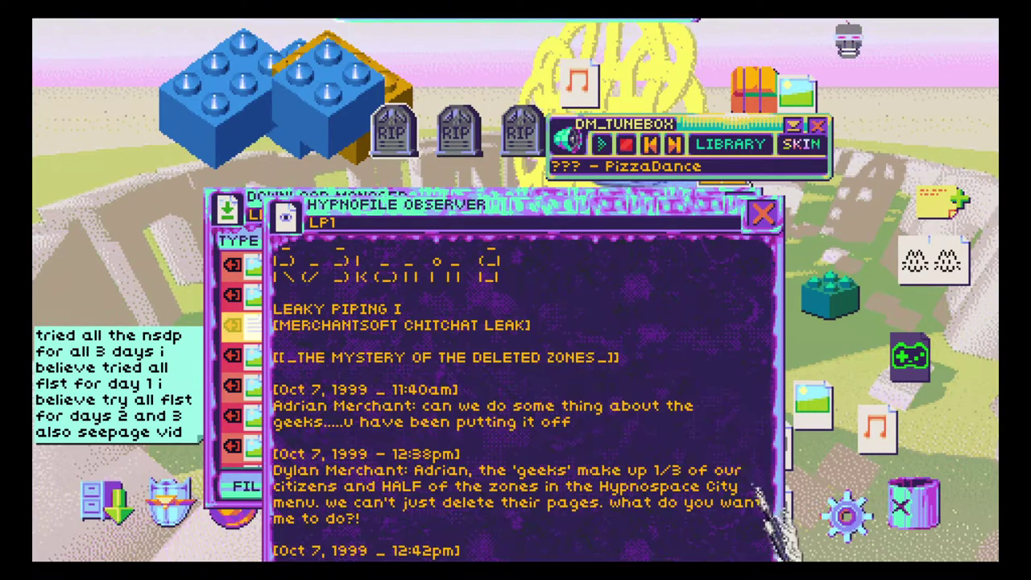
{"action": "left_click_drag", "start_coordinate": [644, 214], "coordinate": [403, 32]}
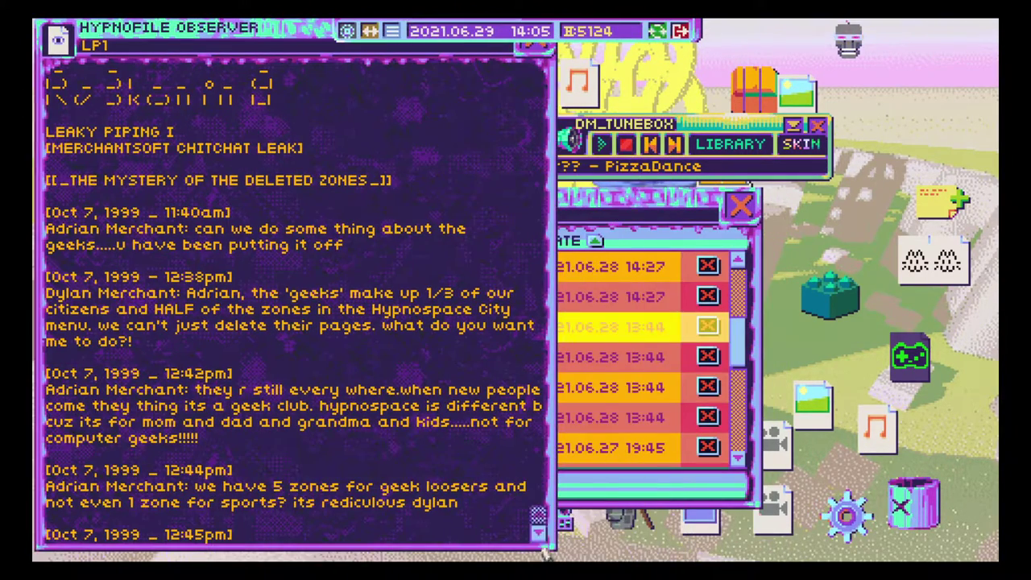
{"action": "mouse_move", "coordinate": [548, 556]}
{"action": "left_mouse_down"}
{"action": "mouse_move", "coordinate": [548, 238]}
{"action": "mouse_move", "coordinate": [546, 555]}
{"action": "left_mouse_up"}
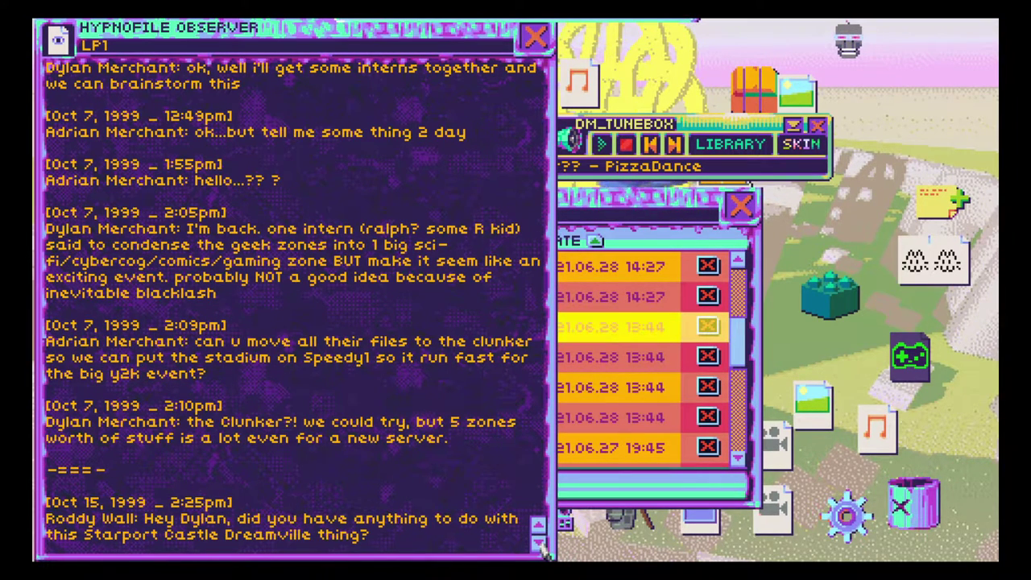
{"action": "mouse_move", "coordinate": [546, 552]}
{"action": "left_mouse_down"}
{"action": "mouse_move", "coordinate": [547, 194]}
{"action": "mouse_move", "coordinate": [548, 367]}
{"action": "left_mouse_up"}
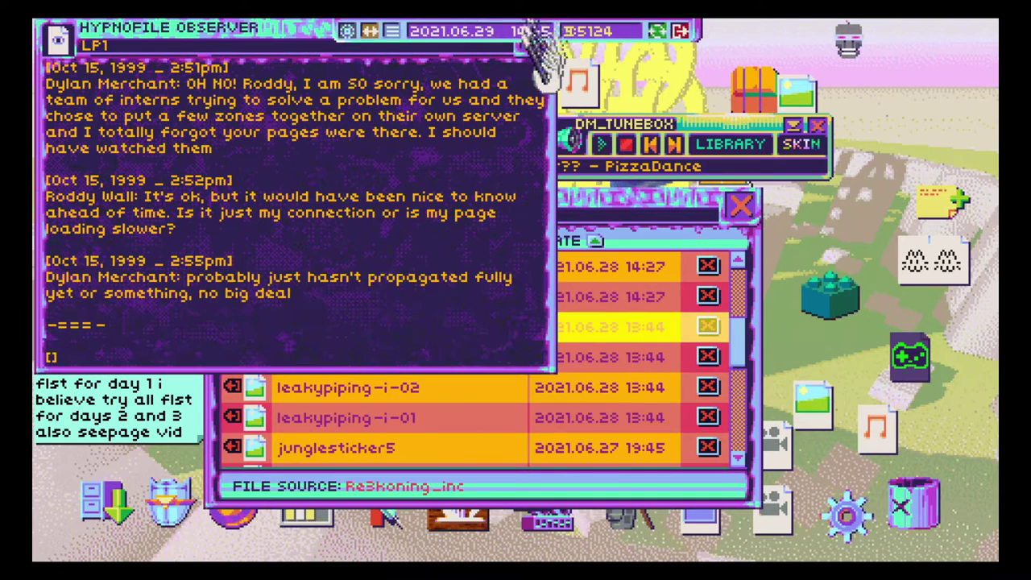
{"action": "left_click", "coordinate": [543, 50]}
{"action": "scroll", "coordinate": [403, 363], "scroll_direction": "down", "scroll_amount": 2}
{"action": "scroll", "coordinate": [495, 379], "scroll_direction": "down", "scroll_amount": 2}
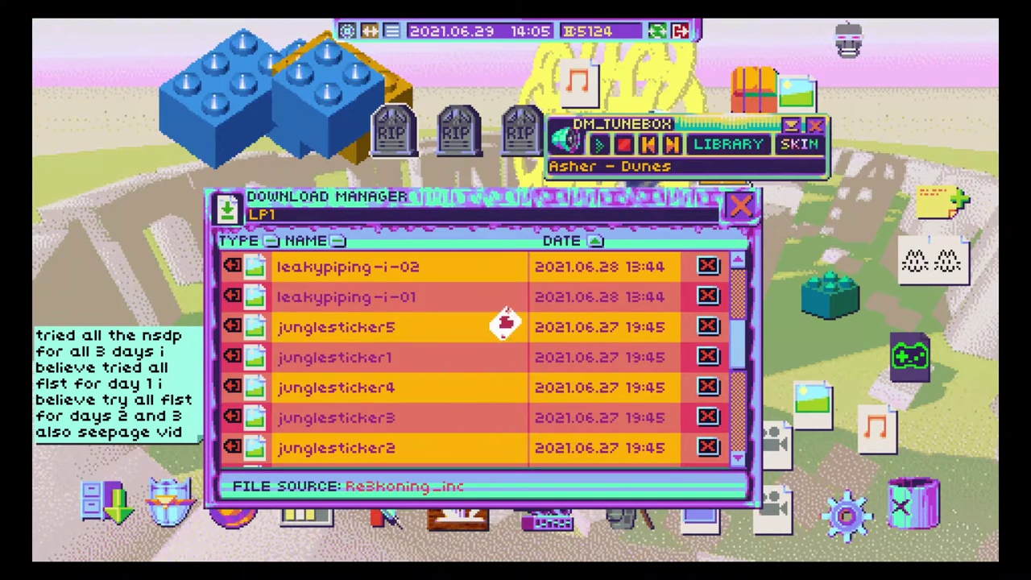
{"action": "scroll", "coordinate": [500, 322], "scroll_direction": "down", "scroll_amount": 3}
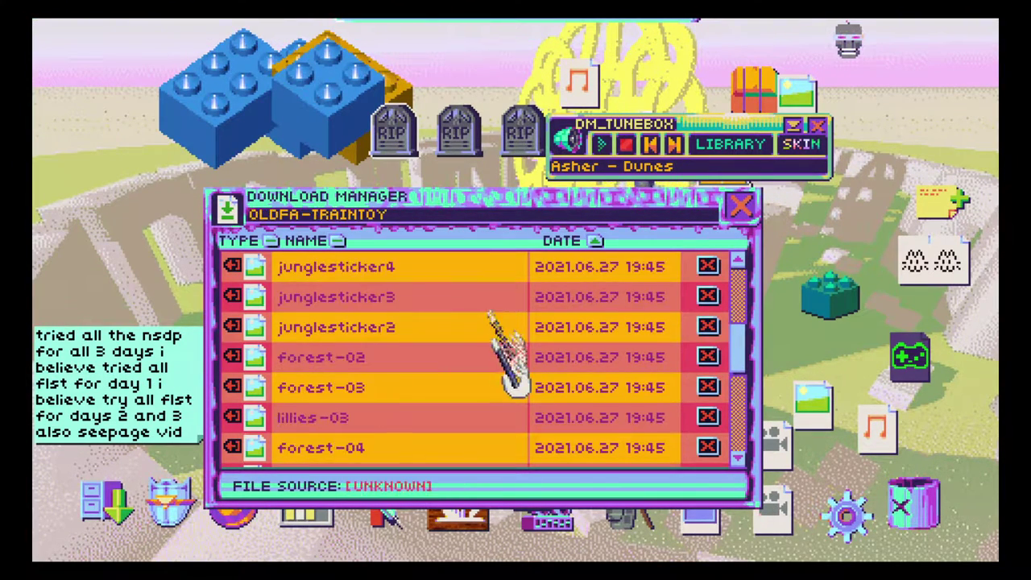
{"action": "scroll", "coordinate": [508, 346], "scroll_direction": "down", "scroll_amount": 3}
{"action": "scroll", "coordinate": [512, 355], "scroll_direction": "down", "scroll_amount": 3}
{"action": "scroll", "coordinate": [512, 354], "scroll_direction": "down", "scroll_amount": 3}
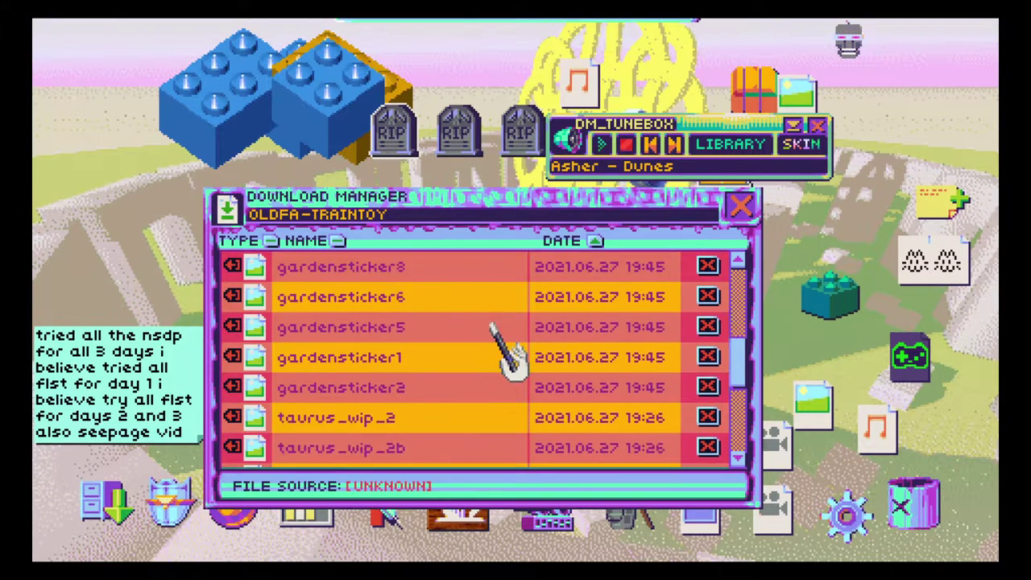
{"action": "scroll", "coordinate": [512, 355], "scroll_direction": "down", "scroll_amount": 2}
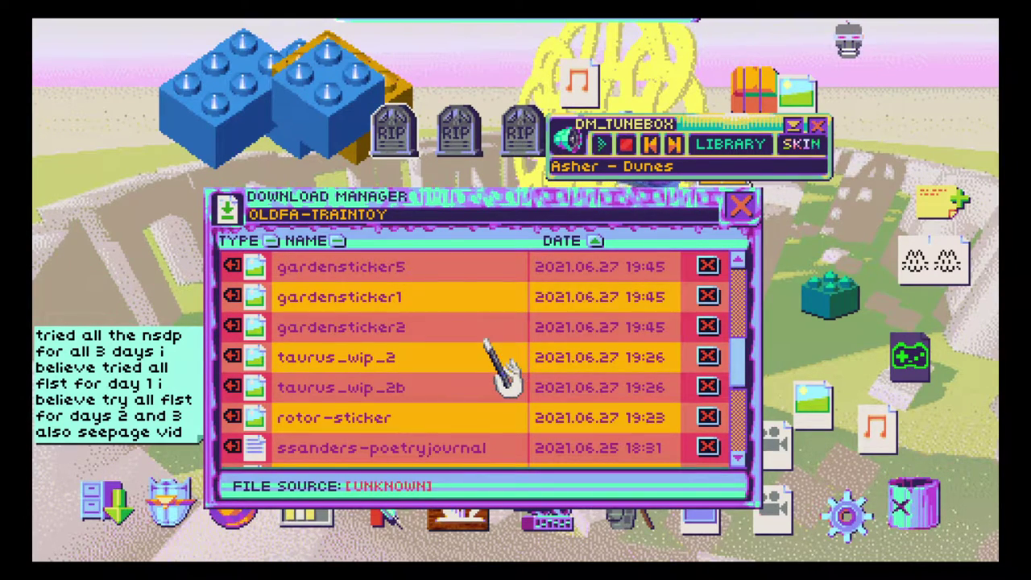
{"action": "scroll", "coordinate": [505, 367], "scroll_direction": "down", "scroll_amount": 3}
{"action": "scroll", "coordinate": [505, 367], "scroll_direction": "down", "scroll_amount": 2}
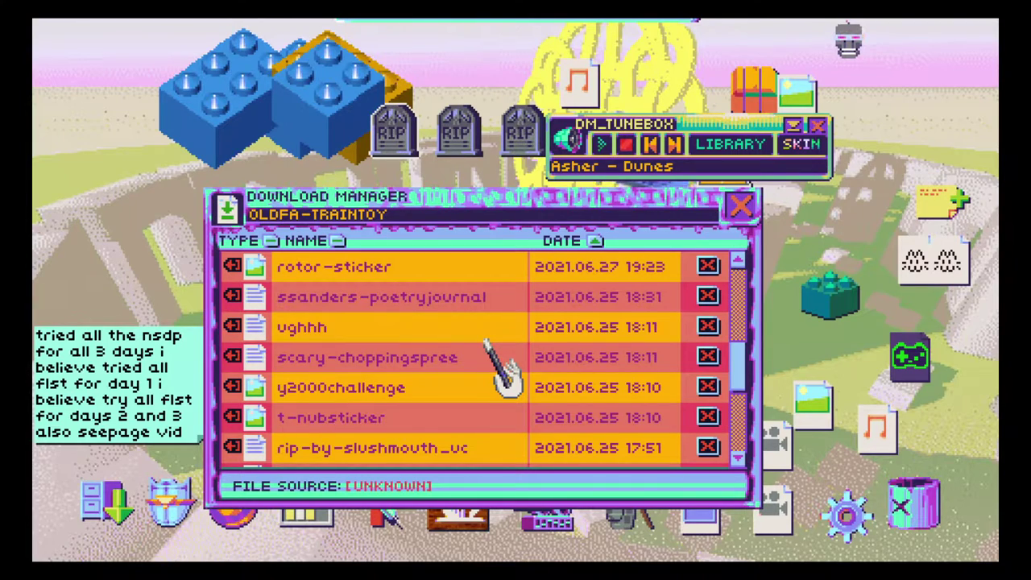
{"action": "scroll", "coordinate": [505, 370], "scroll_direction": "down", "scroll_amount": 2}
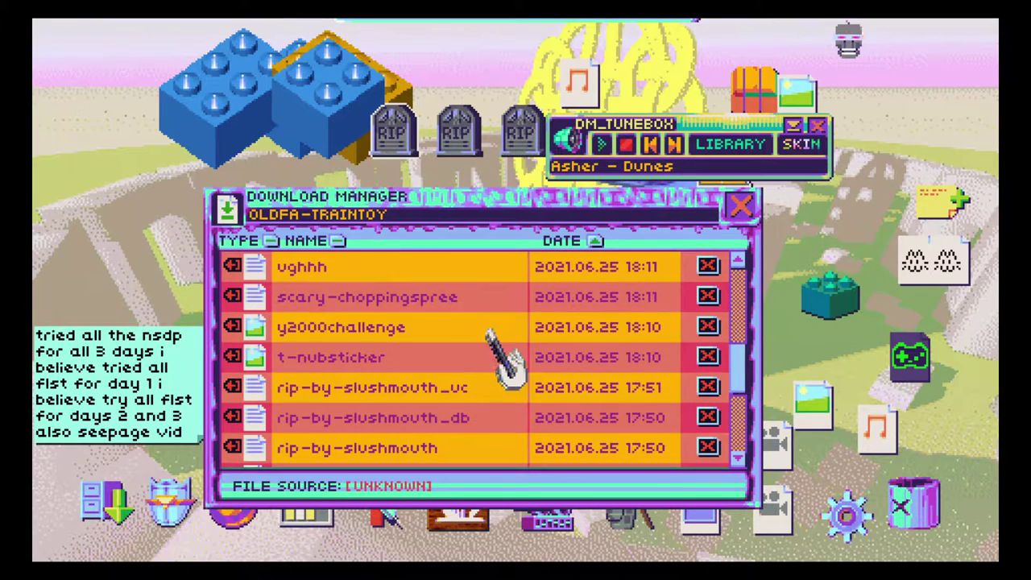
{"action": "scroll", "coordinate": [505, 370], "scroll_direction": "down", "scroll_amount": 8}
{"action": "scroll", "coordinate": [505, 371], "scroll_direction": "down", "scroll_amount": 6}
{"action": "scroll", "coordinate": [505, 371], "scroll_direction": "down", "scroll_amount": 3}
{"action": "scroll", "coordinate": [505, 370], "scroll_direction": "down", "scroll_amount": 3}
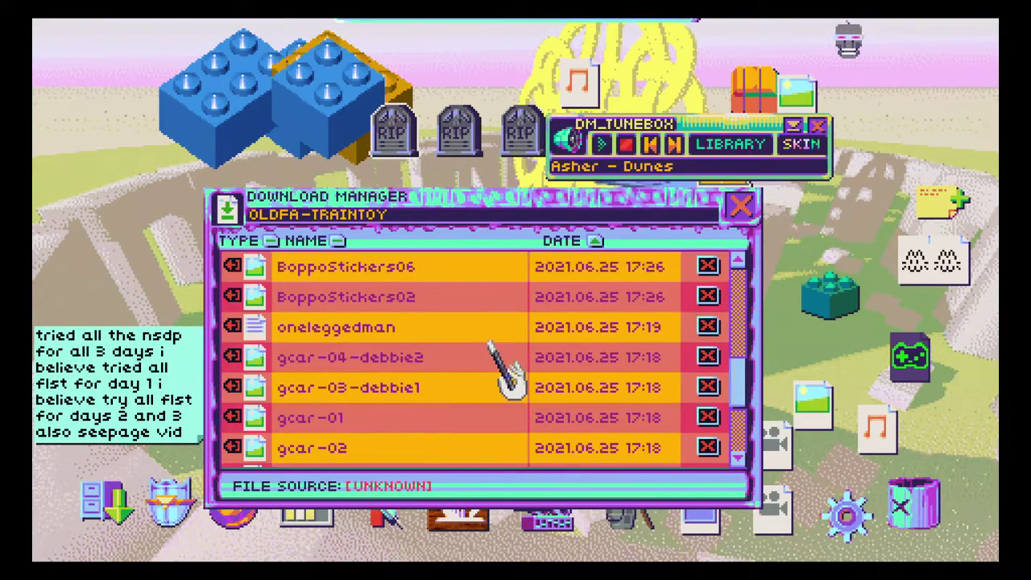
{"action": "scroll", "coordinate": [505, 370], "scroll_direction": "down", "scroll_amount": 3}
{"action": "scroll", "coordinate": [505, 371], "scroll_direction": "down", "scroll_amount": 3}
{"action": "scroll", "coordinate": [505, 371], "scroll_direction": "down", "scroll_amount": 8}
{"action": "scroll", "coordinate": [505, 379], "scroll_direction": "down", "scroll_amount": 5}
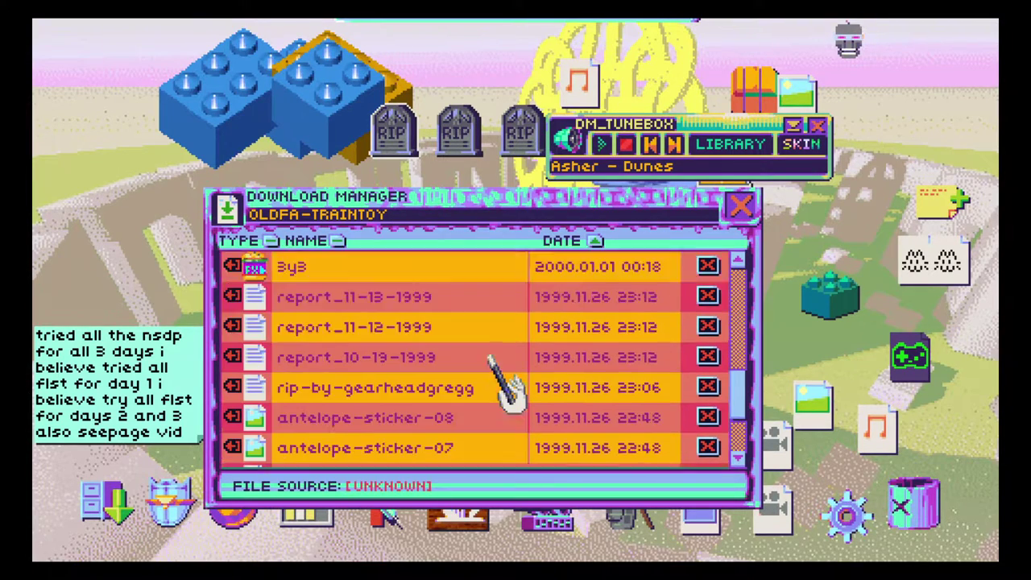
{"action": "scroll", "coordinate": [505, 379], "scroll_direction": "down", "scroll_amount": 7}
{"action": "scroll", "coordinate": [505, 378], "scroll_direction": "down", "scroll_amount": 7}
{"action": "scroll", "coordinate": [505, 379], "scroll_direction": "down", "scroll_amount": 8}
{"action": "scroll", "coordinate": [505, 382], "scroll_direction": "down", "scroll_amount": 6}
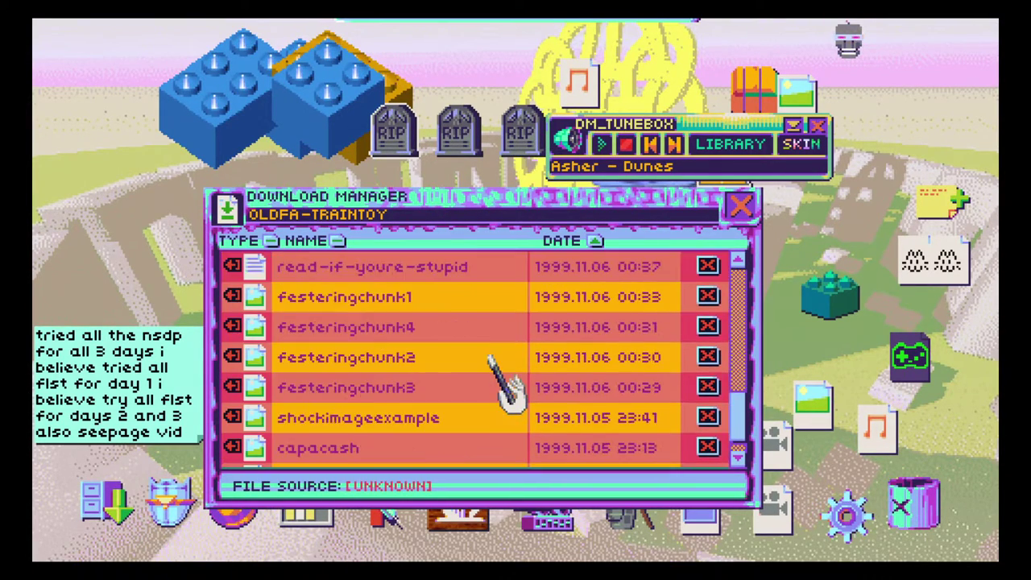
{"action": "scroll", "coordinate": [505, 382], "scroll_direction": "down", "scroll_amount": 7}
{"action": "scroll", "coordinate": [505, 383], "scroll_direction": "down", "scroll_amount": 3}
- Close the Download Manager after reviewing the older files
{"action": "left_click", "coordinate": [742, 208]}
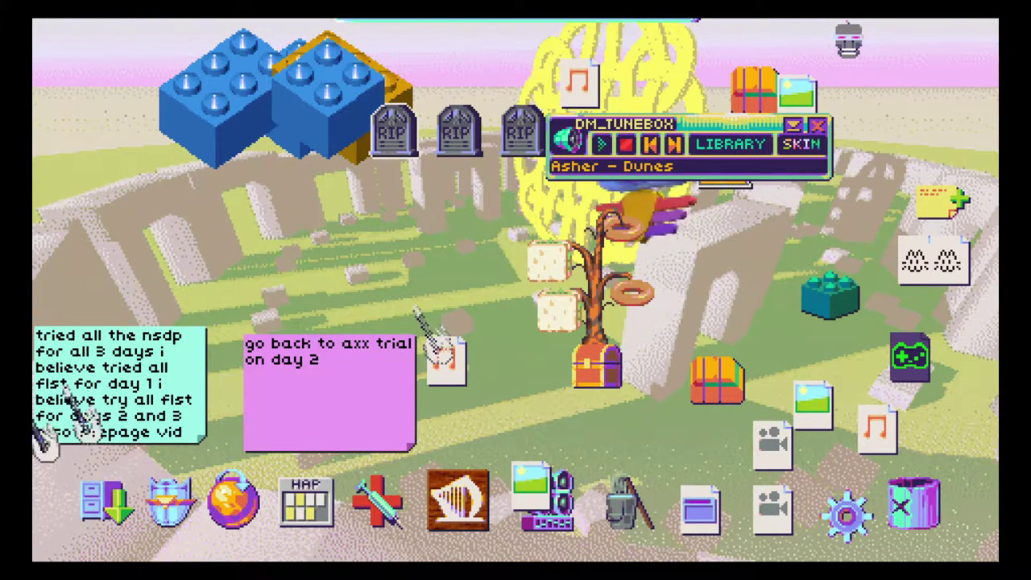
- Move the cyan and pink notes, then trash and confirm deleting the music file
{"action": "left_click_drag", "start_coordinate": [121, 387], "coordinate": [145, 338]}
{"action": "left_click_drag", "start_coordinate": [331, 403], "coordinate": [290, 290]}
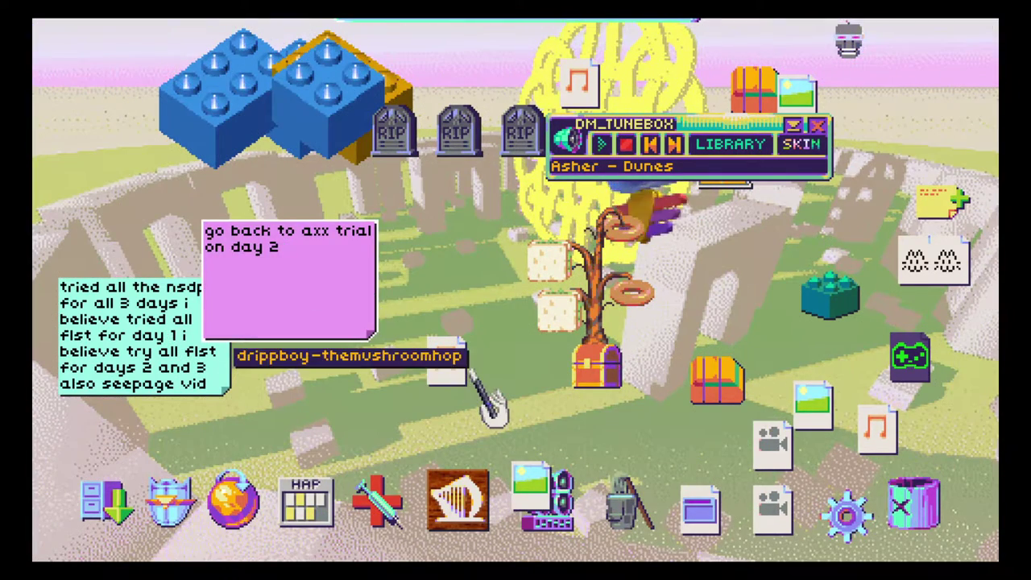
{"action": "mouse_move", "coordinate": [448, 363]}
{"action": "left_mouse_down"}
{"action": "mouse_move", "coordinate": [947, 528]}
{"action": "mouse_move", "coordinate": [915, 506]}
{"action": "left_mouse_up"}
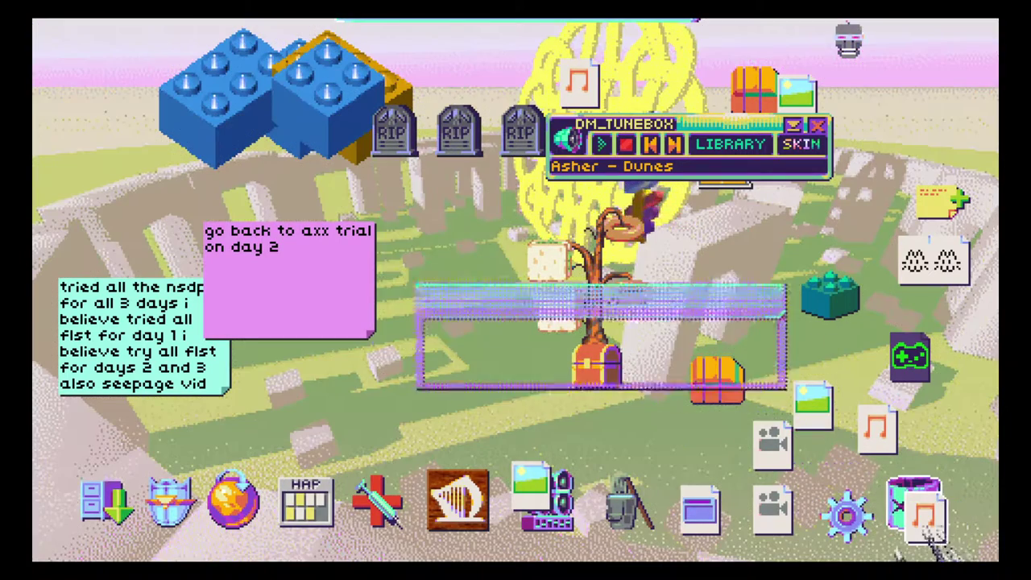
{"action": "left_click", "coordinate": [426, 308]}
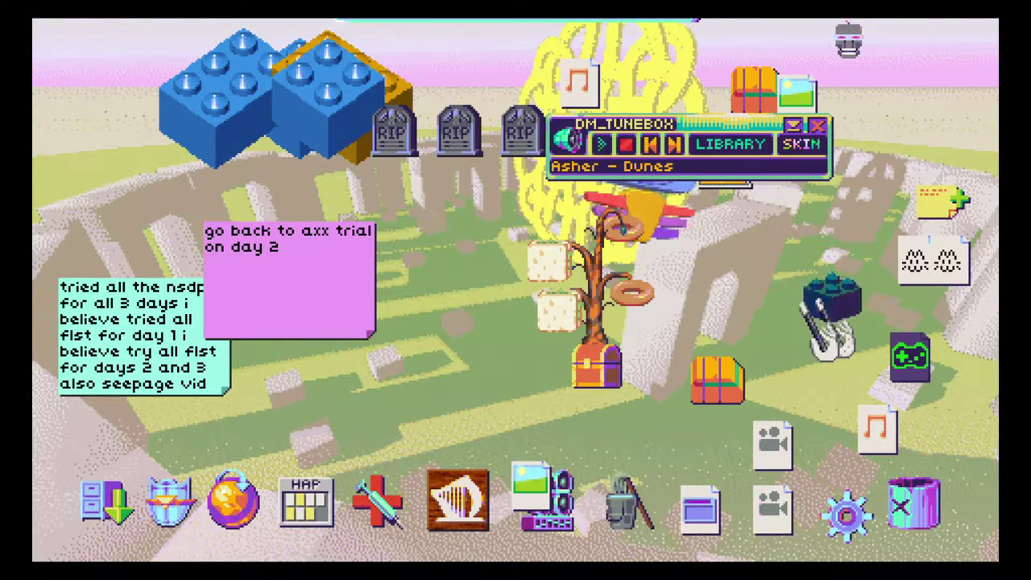
- Throw the blue and teal bricks into the trash and open the treasure chest
{"action": "left_click_drag", "start_coordinate": [322, 89], "coordinate": [943, 488]}
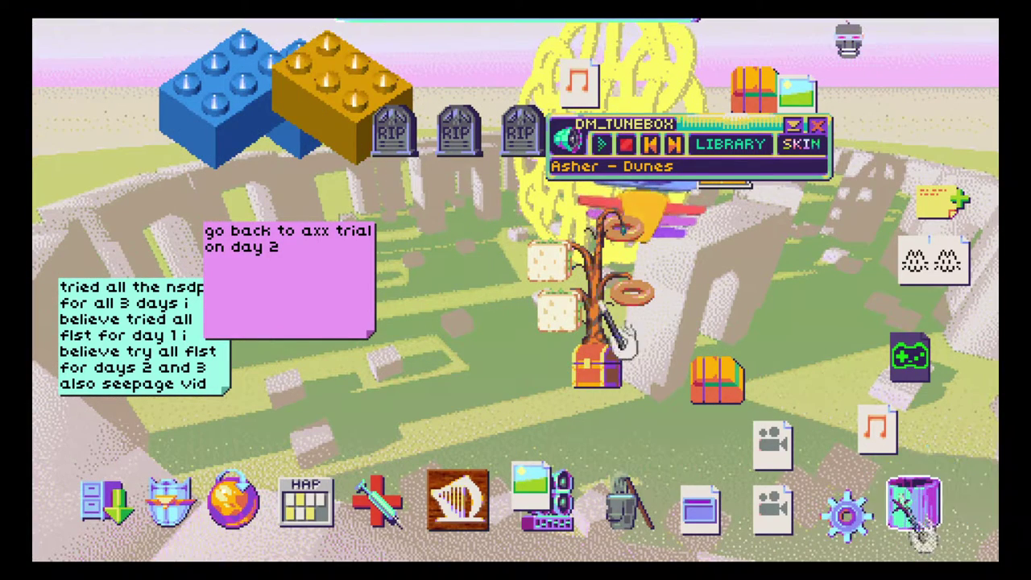
{"action": "left_click_drag", "start_coordinate": [346, 85], "coordinate": [915, 506]}
{"action": "left_click_drag", "start_coordinate": [306, 89], "coordinate": [914, 506]}
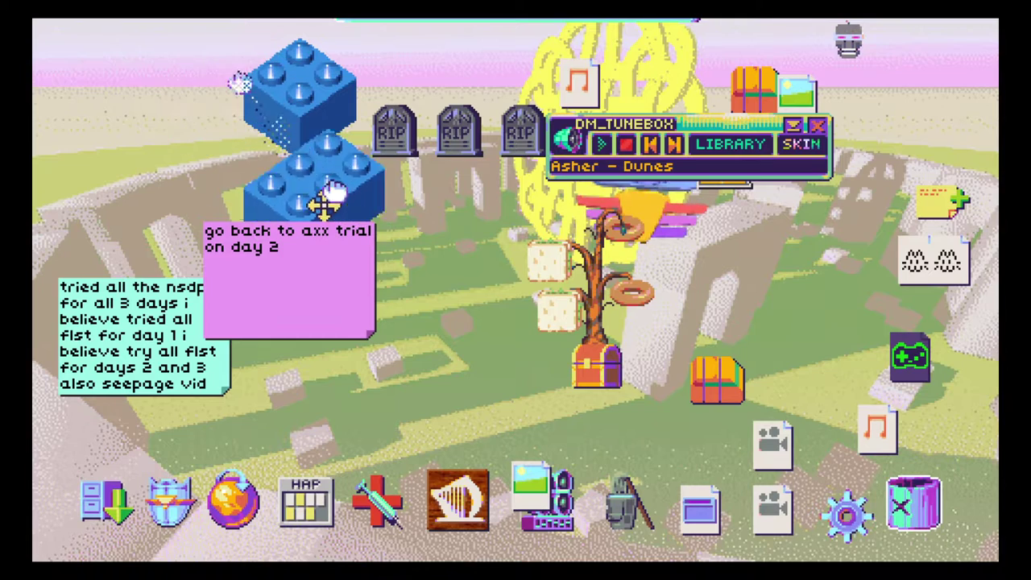
{"action": "mouse_move", "coordinate": [242, 80]}
{"action": "left_mouse_down"}
{"action": "mouse_move", "coordinate": [576, 304]}
{"action": "mouse_move", "coordinate": [914, 506]}
{"action": "left_mouse_up"}
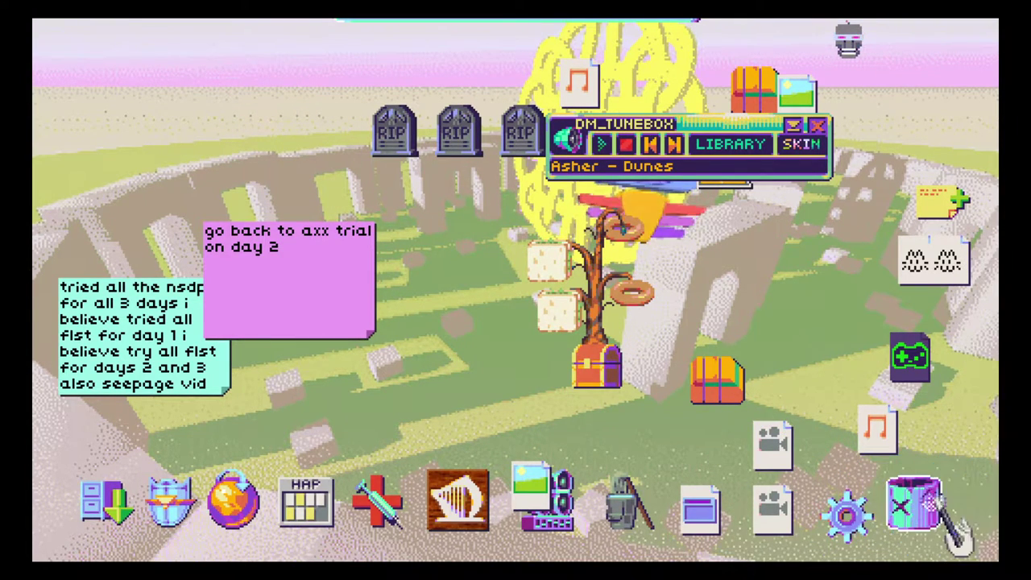
{"action": "left_click", "coordinate": [595, 369]}
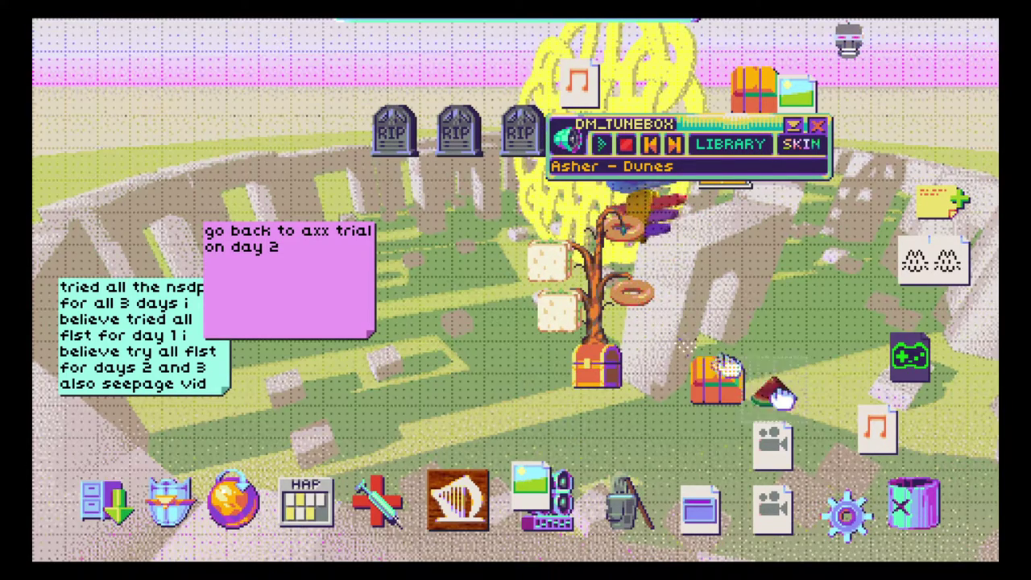
{"action": "left_click_drag", "start_coordinate": [515, 298], "coordinate": [914, 504]}
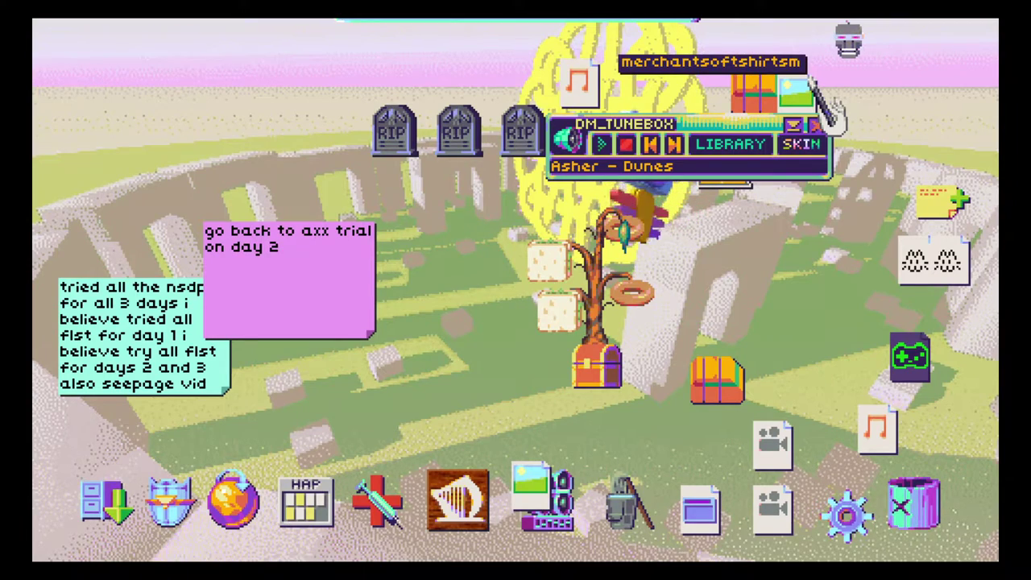
- Regroup TuneBox, striped box and Axx icons, and drag the music note file to the trash
{"action": "left_click_drag", "start_coordinate": [773, 168], "coordinate": [286, 181]}
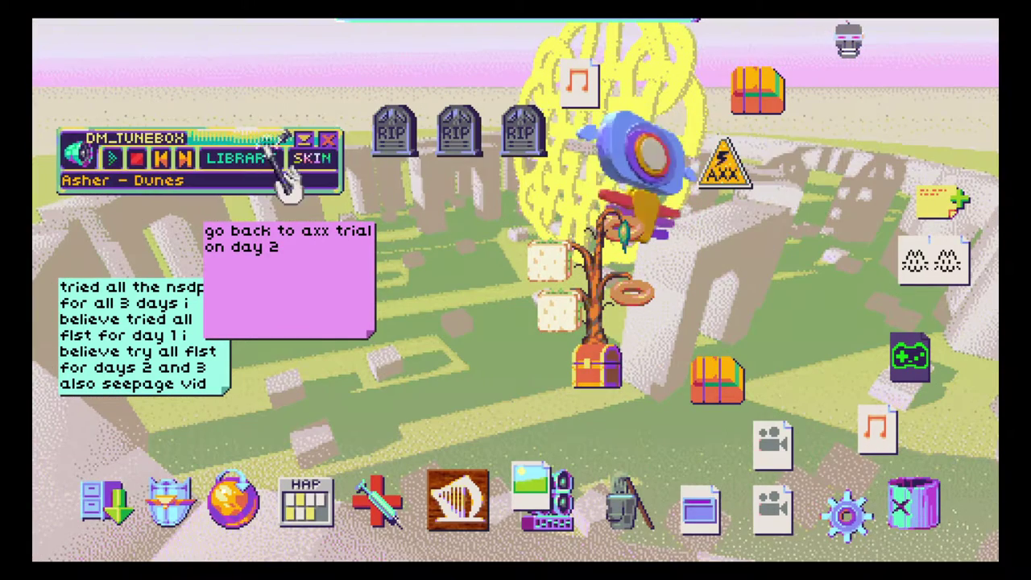
{"action": "left_click_drag", "start_coordinate": [757, 90], "coordinate": [819, 380]}
{"action": "left_click_drag", "start_coordinate": [725, 173], "coordinate": [649, 439]}
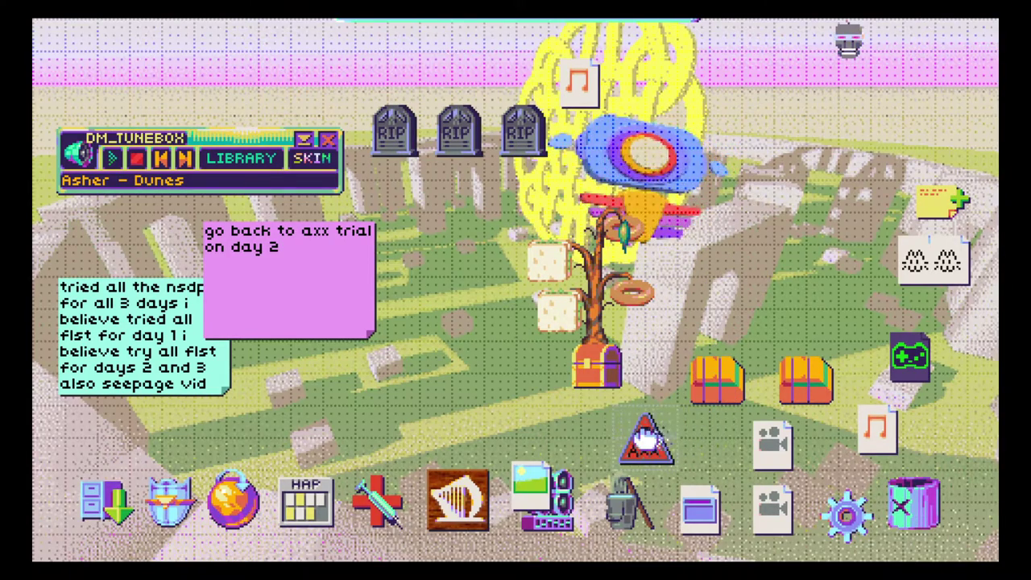
{"action": "mouse_move", "coordinate": [580, 82]}
{"action": "left_mouse_down"}
{"action": "mouse_move", "coordinate": [842, 394]}
{"action": "mouse_move", "coordinate": [915, 500]}
{"action": "left_mouse_up"}
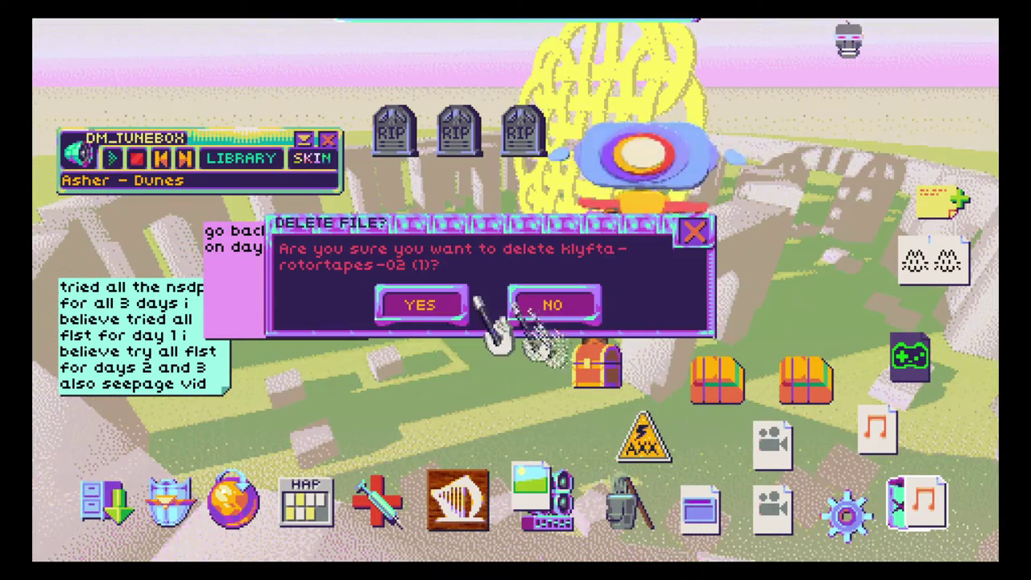
- Confirm deleting klyfta-rotortapes-02 (1), then burn the files in the recycle bin
{"action": "left_click", "coordinate": [550, 301]}
{"action": "left_click", "coordinate": [914, 504]}
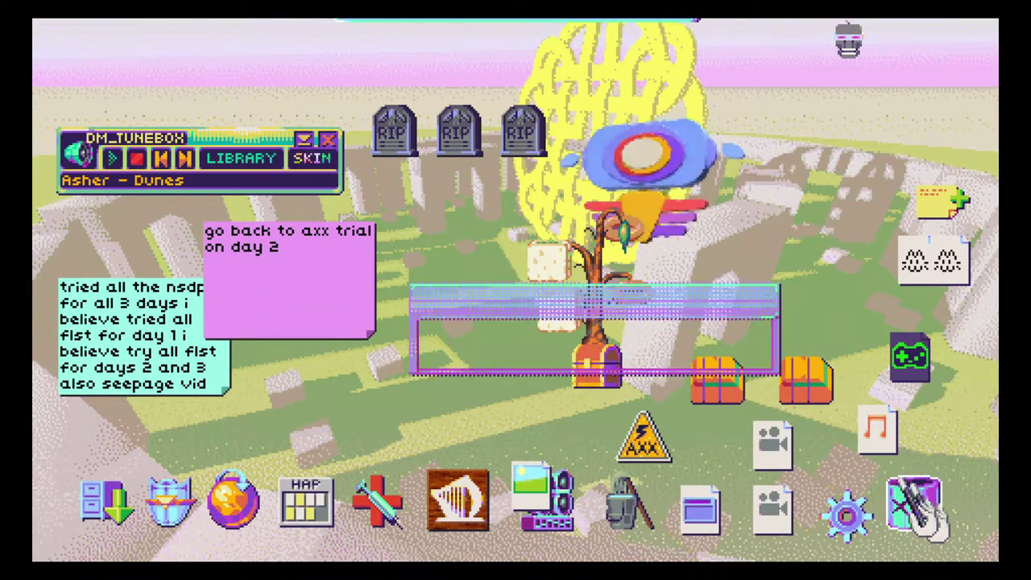
{"action": "left_click", "coordinate": [690, 238]}
{"action": "left_click", "coordinate": [918, 516]}
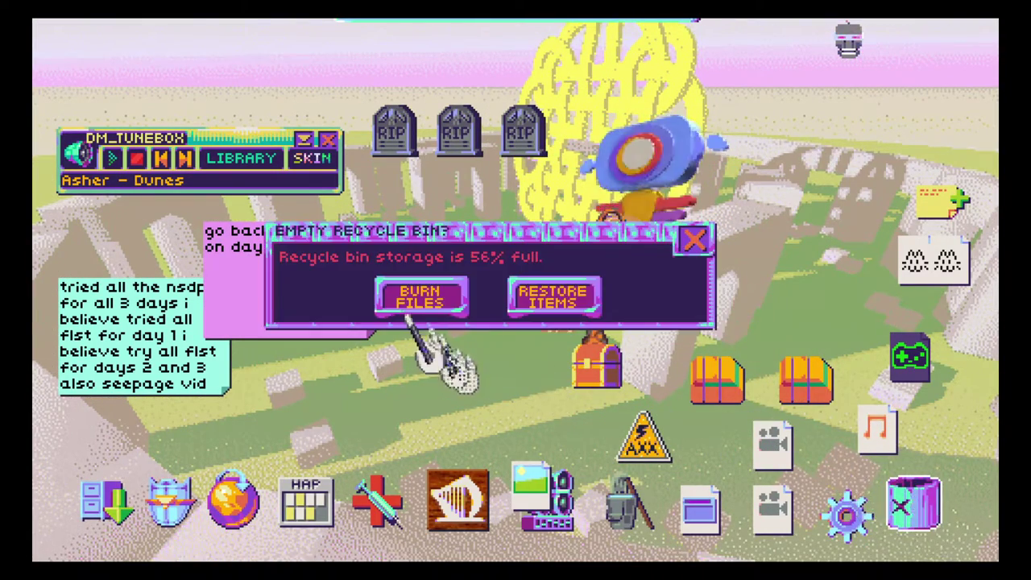
{"action": "left_click", "coordinate": [427, 346]}
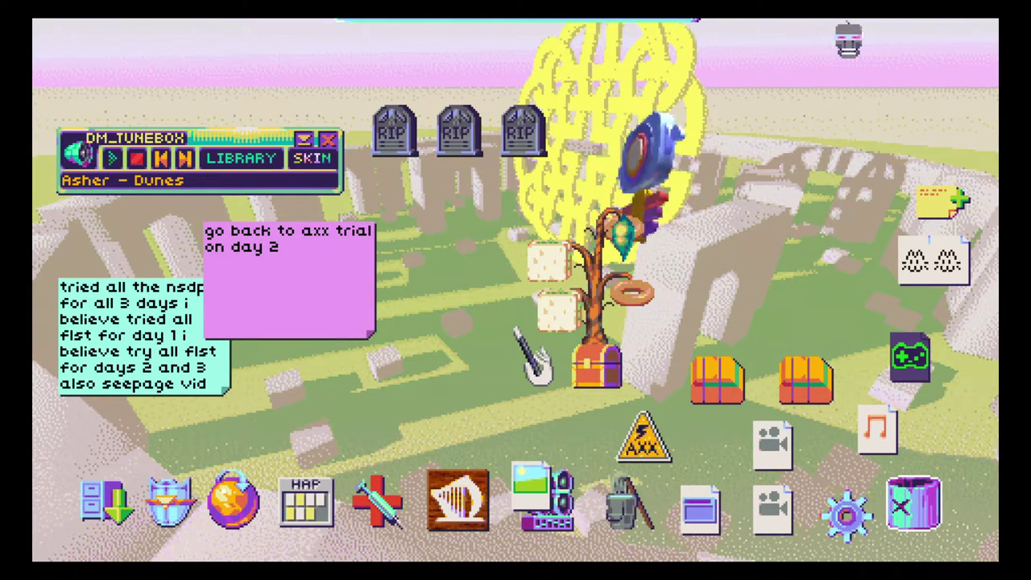
{"action": "left_click", "coordinate": [242, 158]}
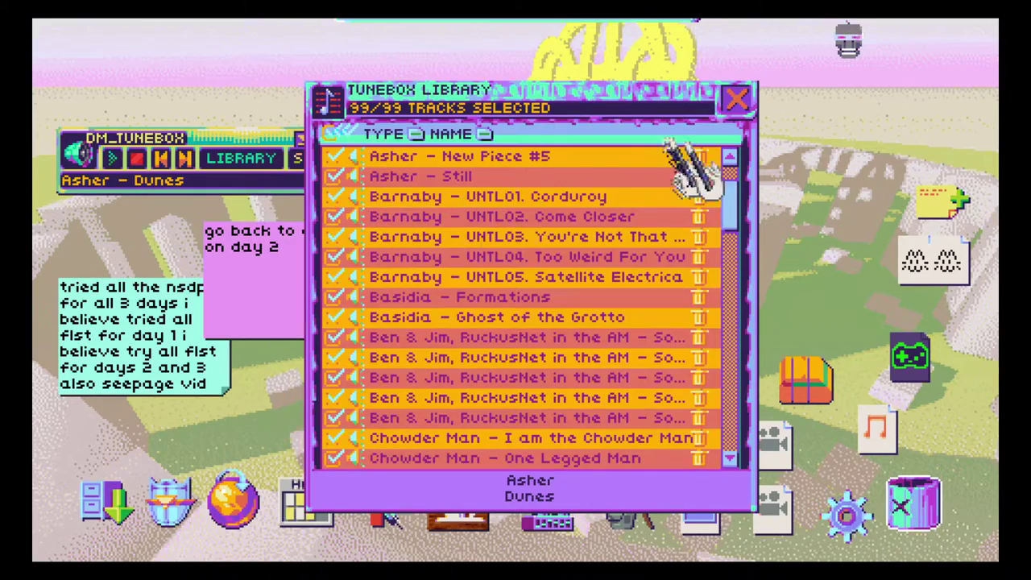
{"action": "mouse_move", "coordinate": [732, 185]}
{"action": "left_mouse_down"}
{"action": "mouse_move", "coordinate": [741, 484]}
{"action": "mouse_move", "coordinate": [729, 161]}
{"action": "left_mouse_up"}
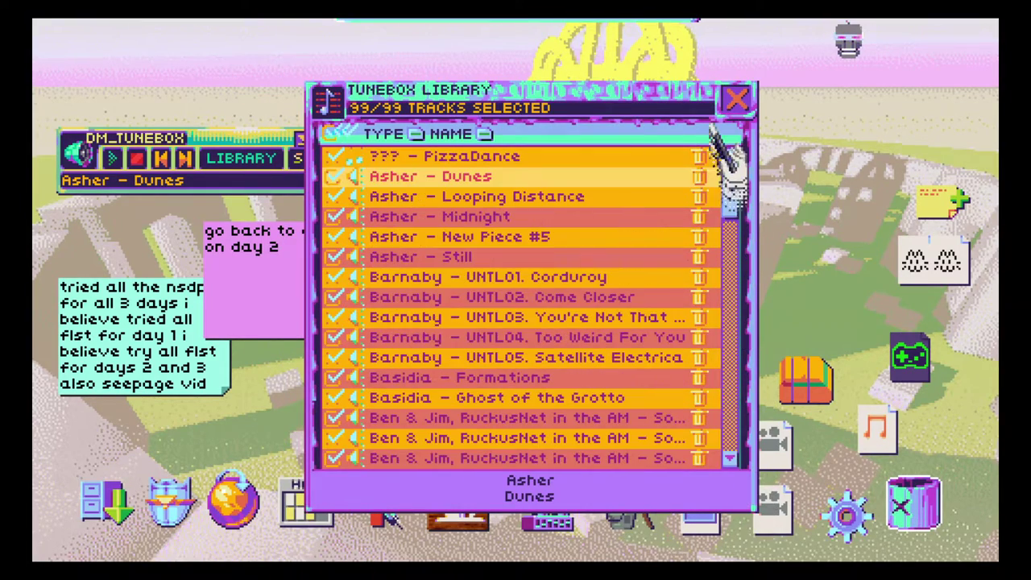
{"action": "left_click", "coordinate": [740, 98]}
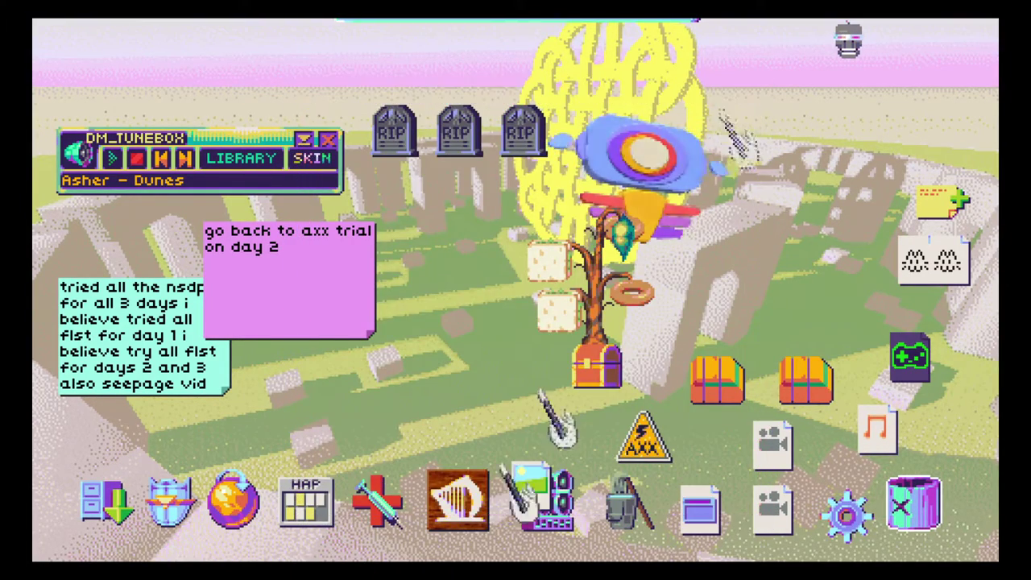
{"action": "left_click", "coordinate": [459, 501]}
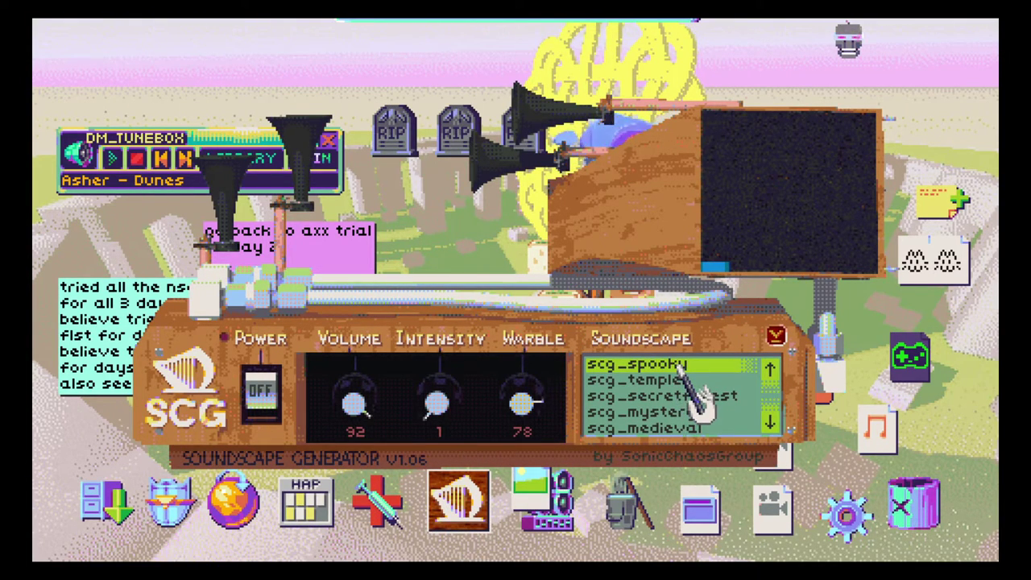
{"action": "left_click", "coordinate": [777, 337]}
{"action": "left_click", "coordinate": [241, 158]}
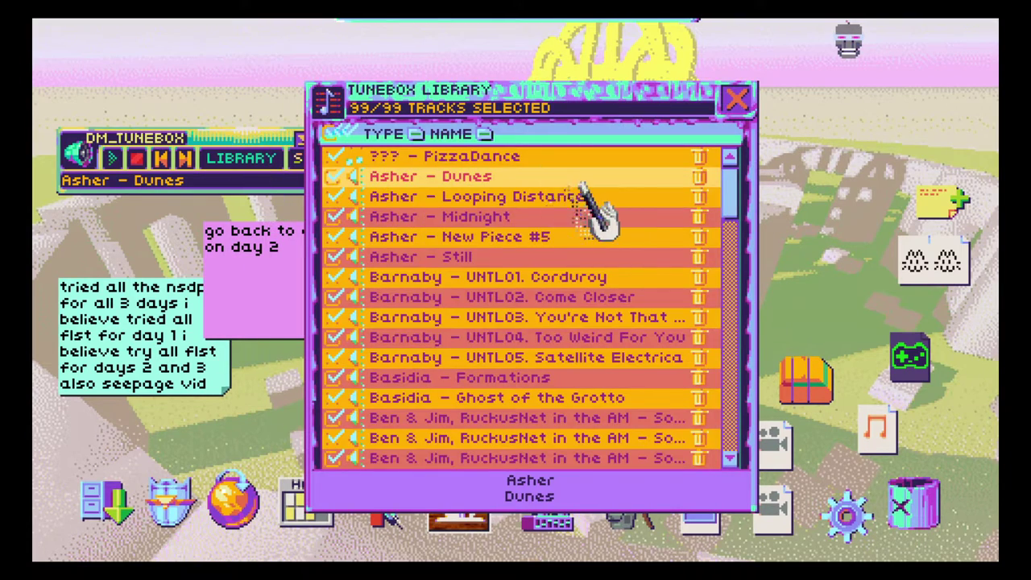
{"action": "left_click", "coordinate": [737, 98]}
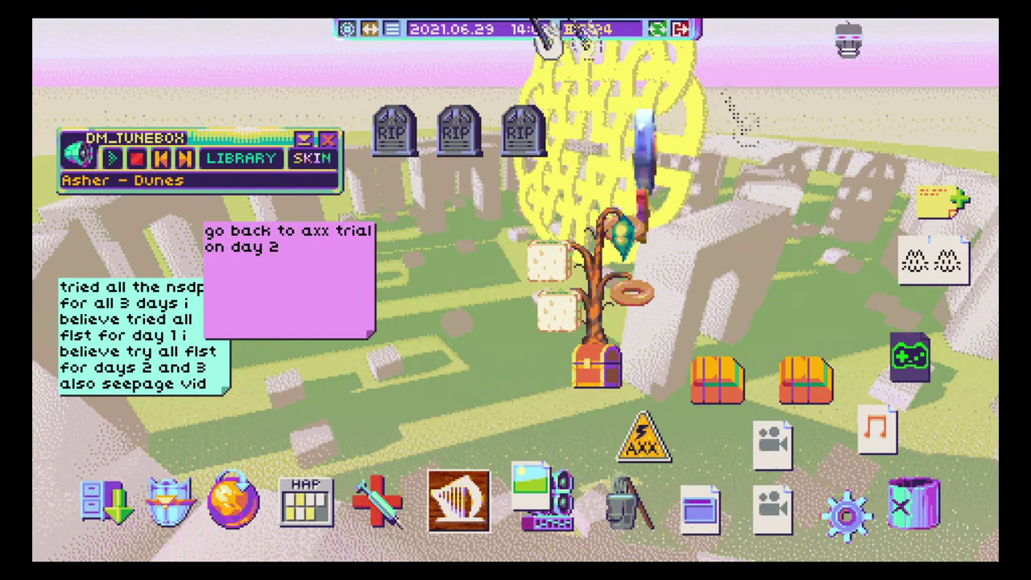